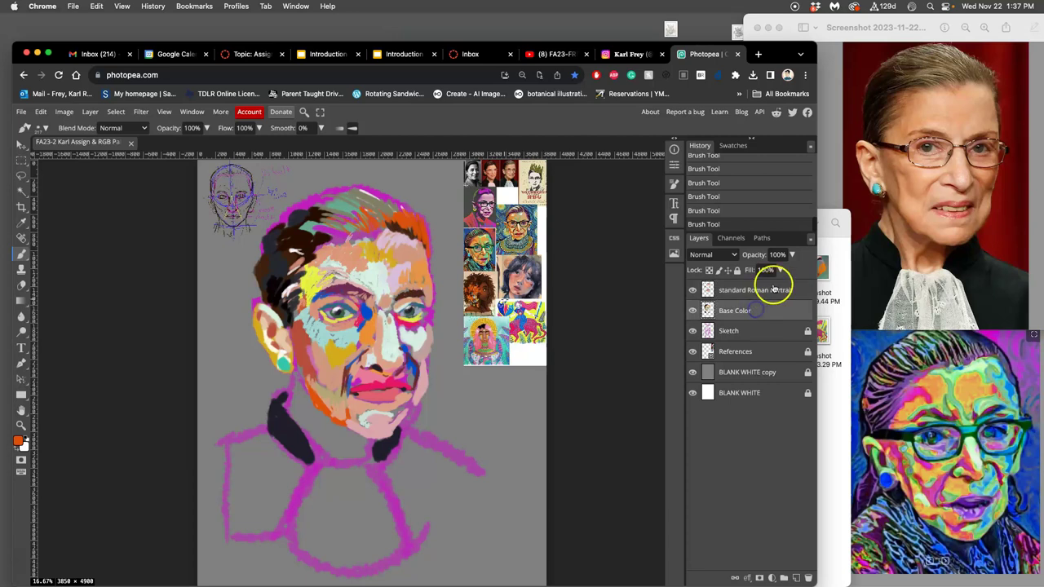
- Lock the standard Roman Portrait layer and brush a sampled salmon skin tone onto the left side of the neck on the Base Color layer
left_click(737, 270)
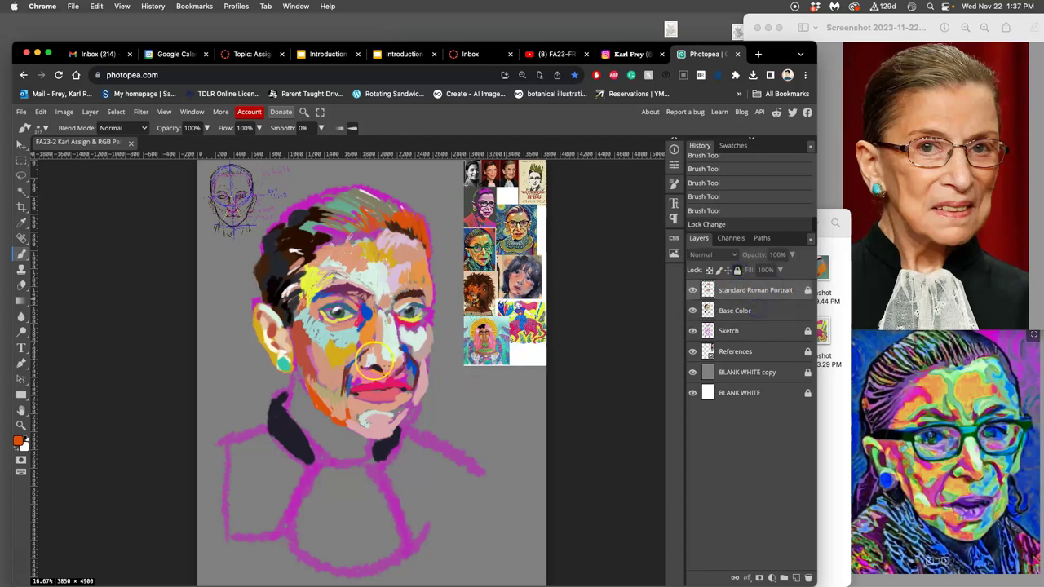
left_click(21, 254)
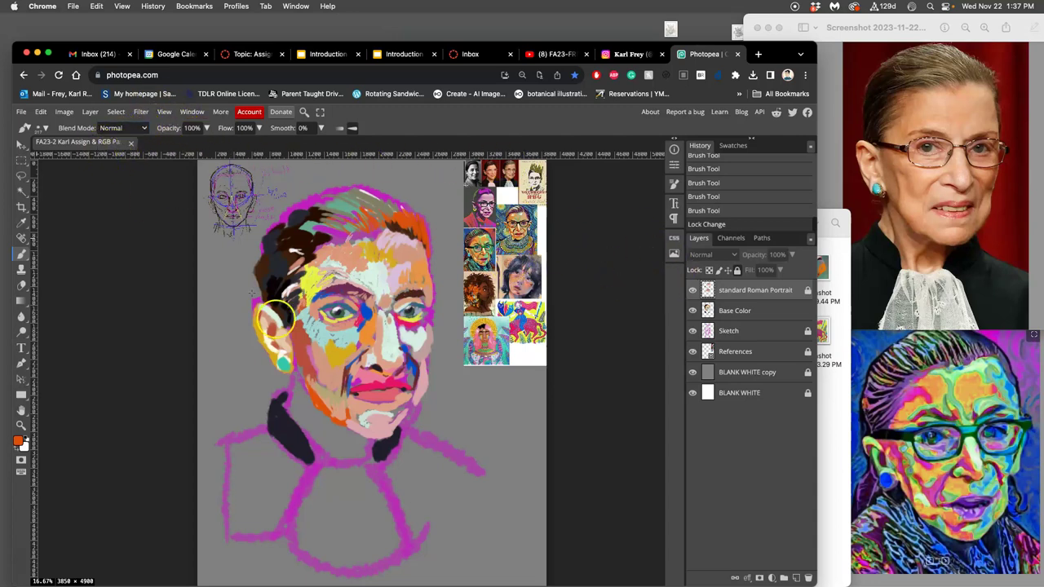
left_click(526, 286, "alt")
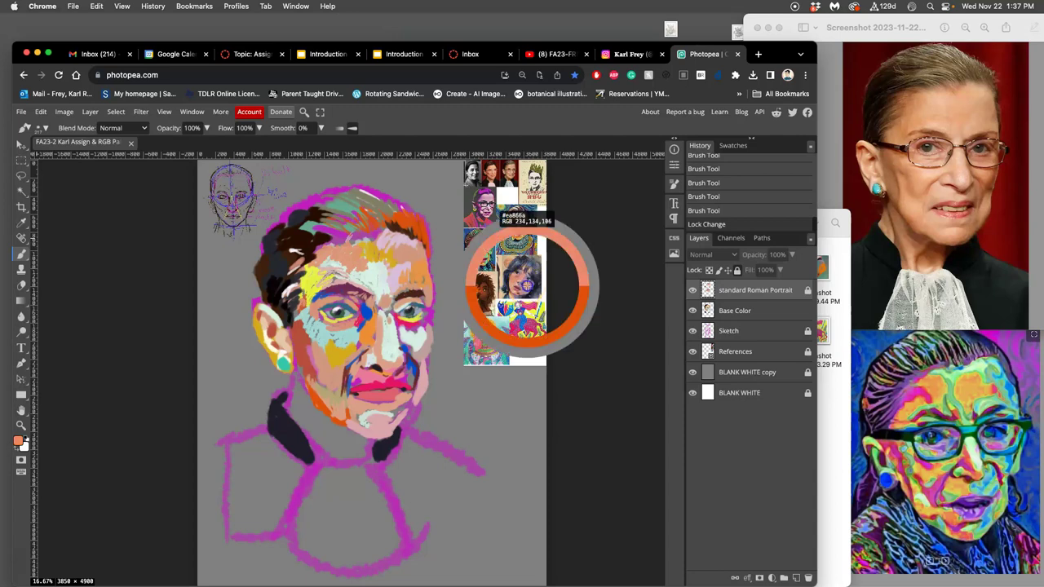
left_click(297, 401)
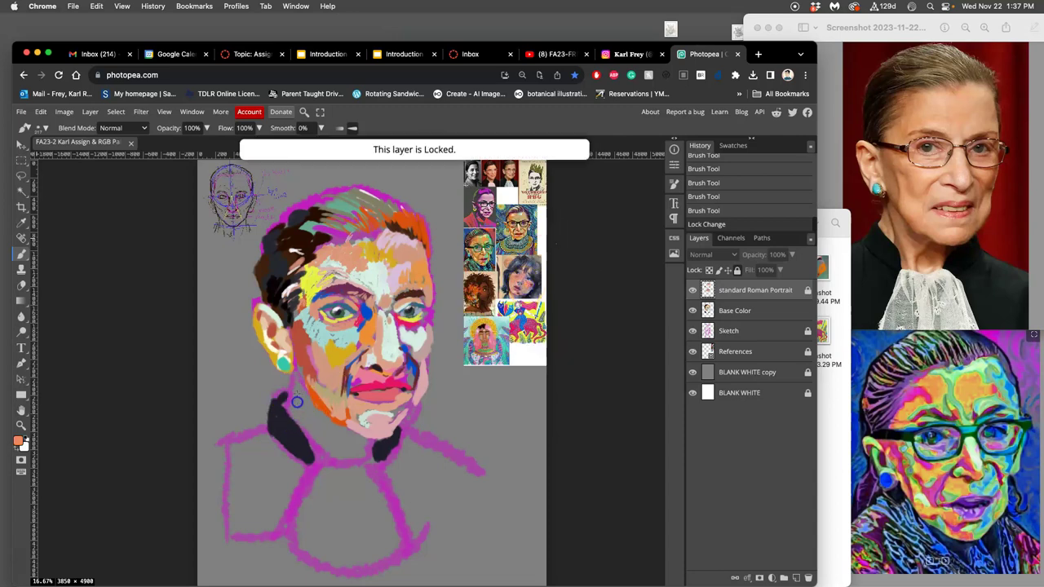
left_click(774, 310)
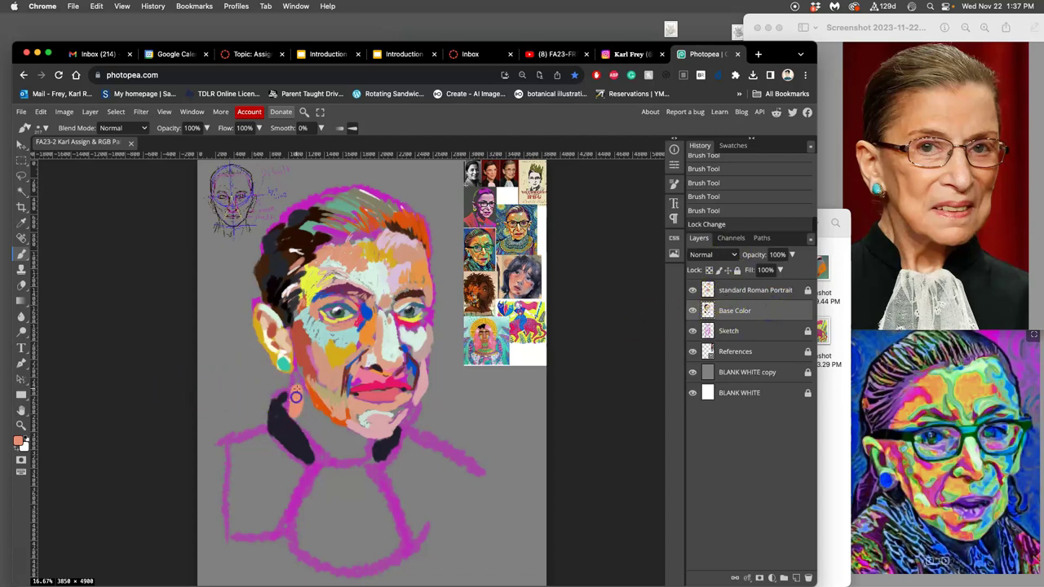
left_click_drag(299, 402, 305, 414)
left_click_drag(306, 389, 307, 413)
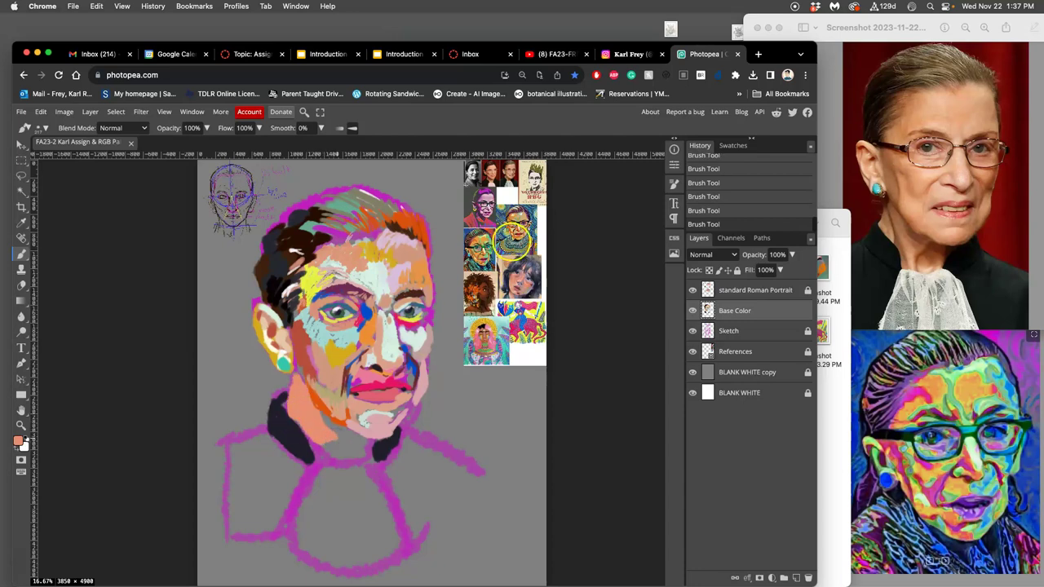
- Brush sampled pink and reddish-brown strokes down the left side of the neck, using colors from the reference portraits
left_click(488, 203, "alt")
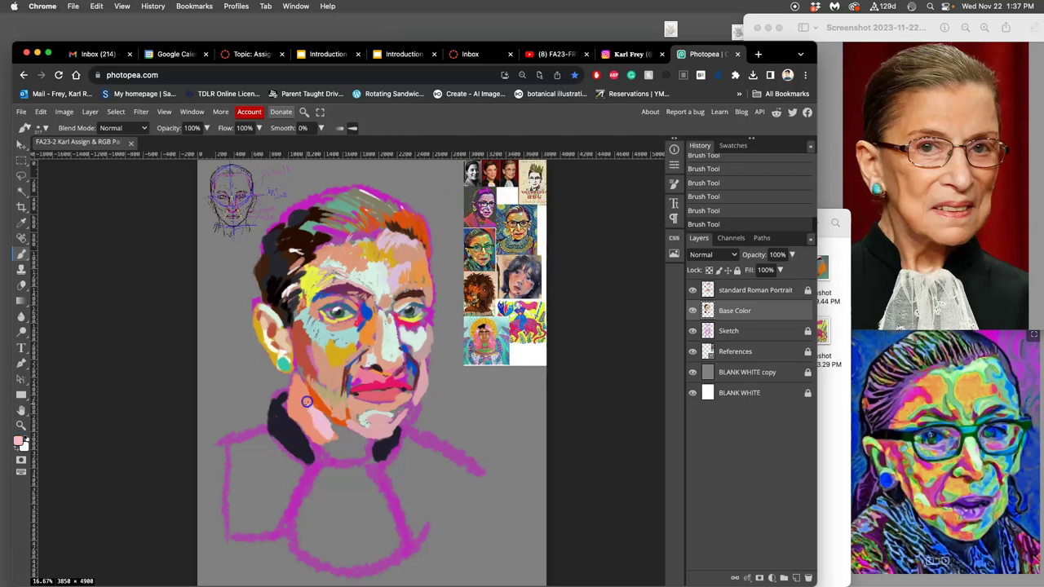
left_click(480, 295, "alt")
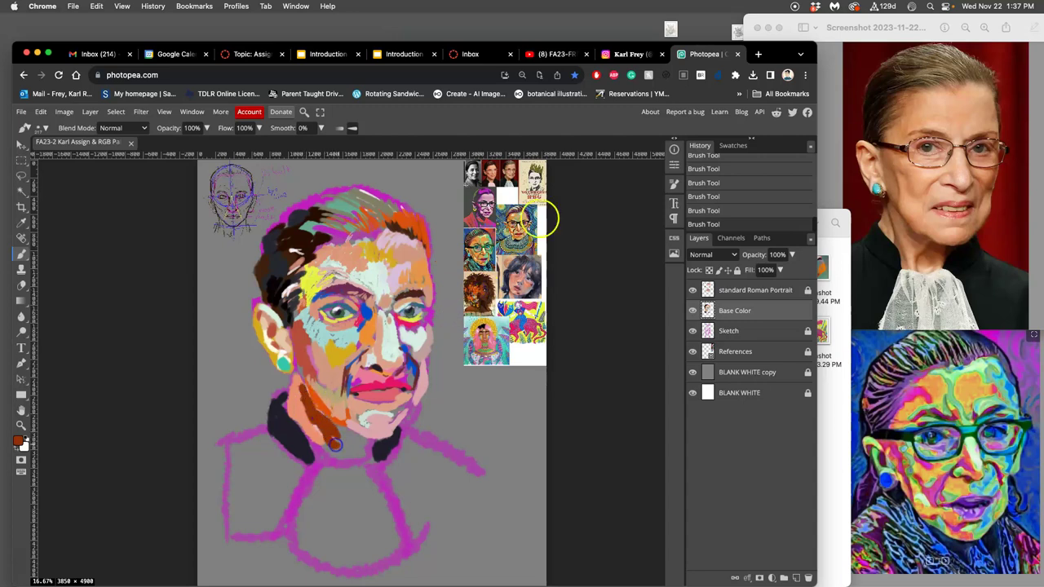
- Sample a pale cream from the references and paint highlights on the forehead and just below the nose
left_click(529, 195, "alt")
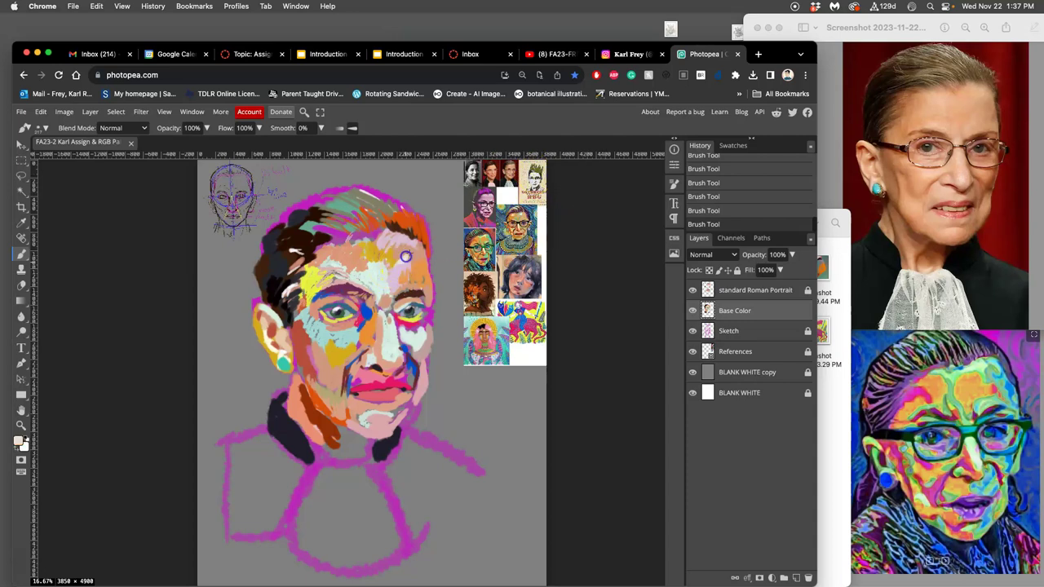
left_click(337, 253)
mouse_move(389, 409)
left_mouse_down()
mouse_move(376, 421)
mouse_move(397, 407)
mouse_move(368, 380)
left_mouse_up()
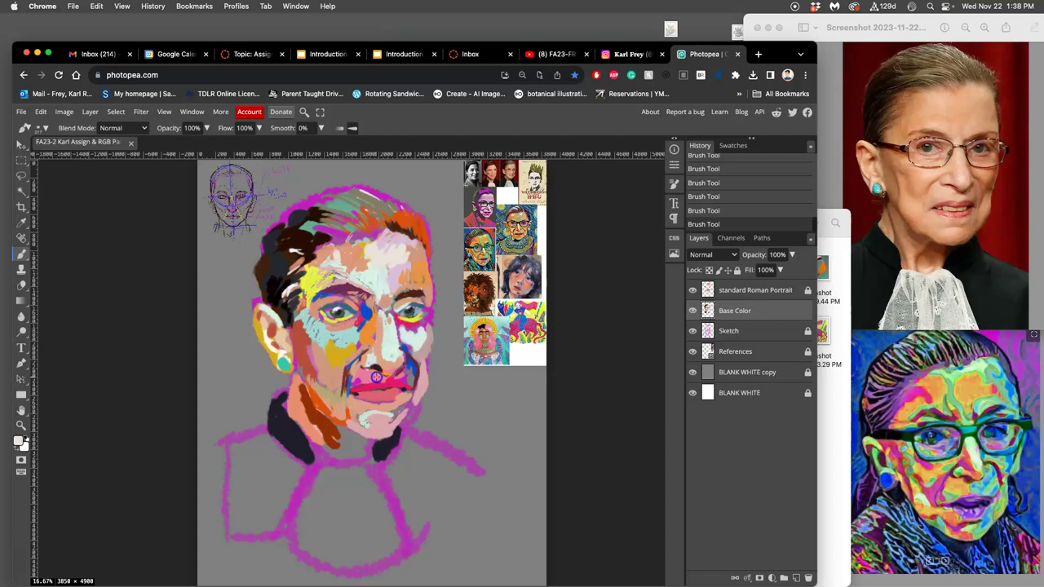
- Toggle the visibility of the standard Roman Portrait and Base Color layers to examine which face strokes belong to each
left_click(746, 309)
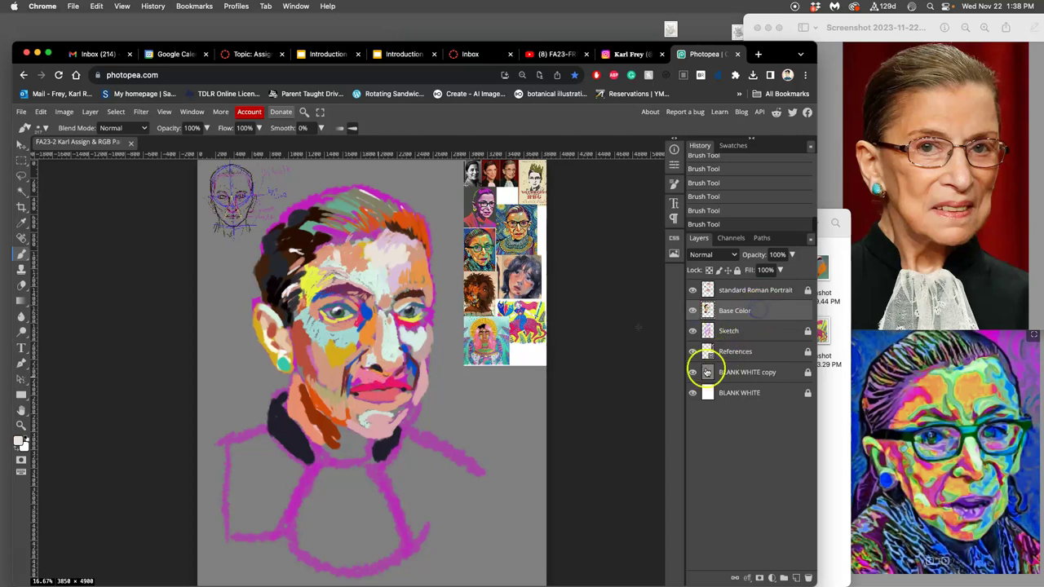
left_click(692, 290)
left_click(692, 291)
left_click(693, 291)
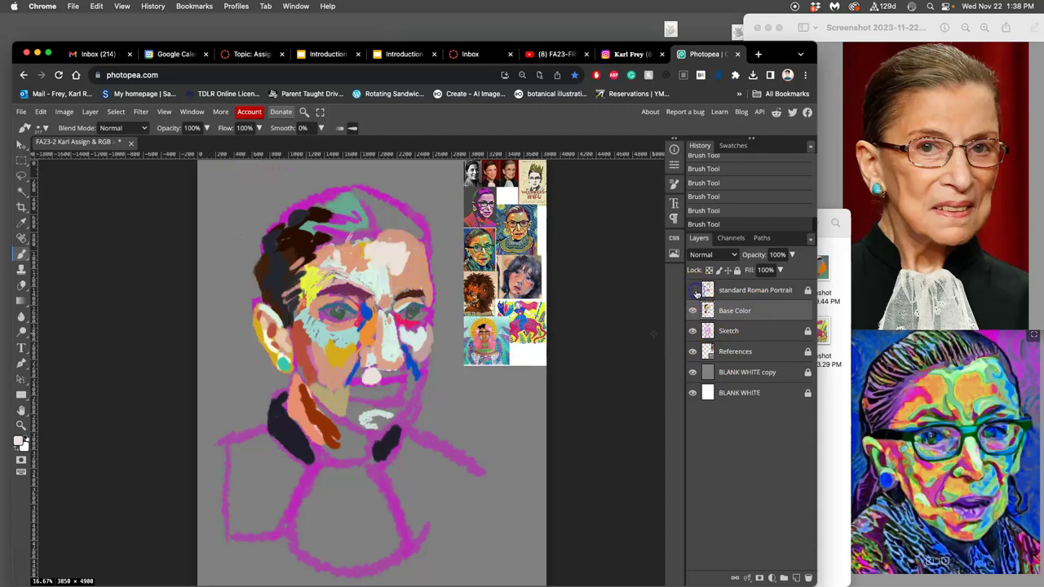
left_click(693, 291)
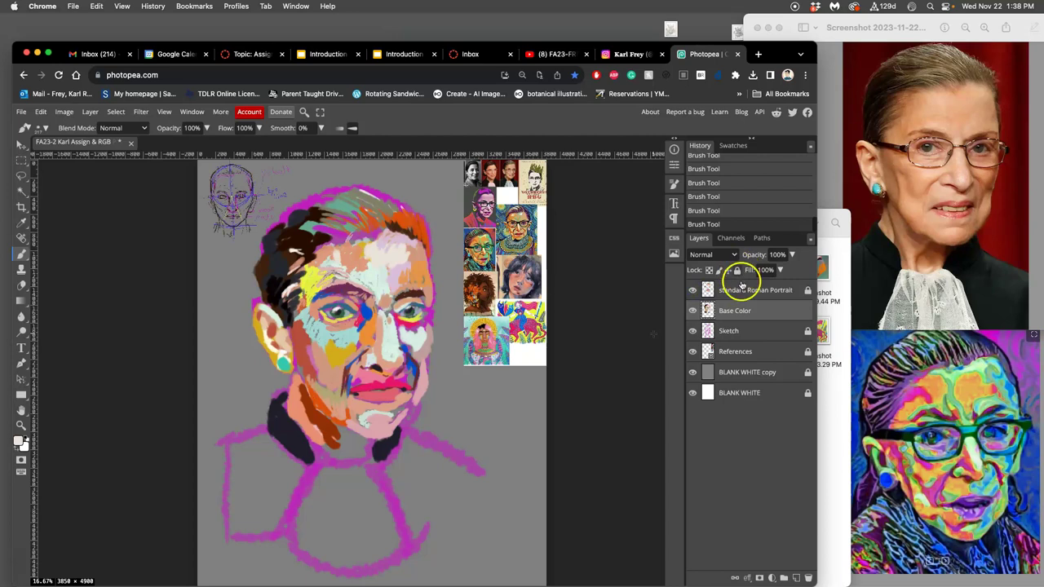
left_click(692, 309)
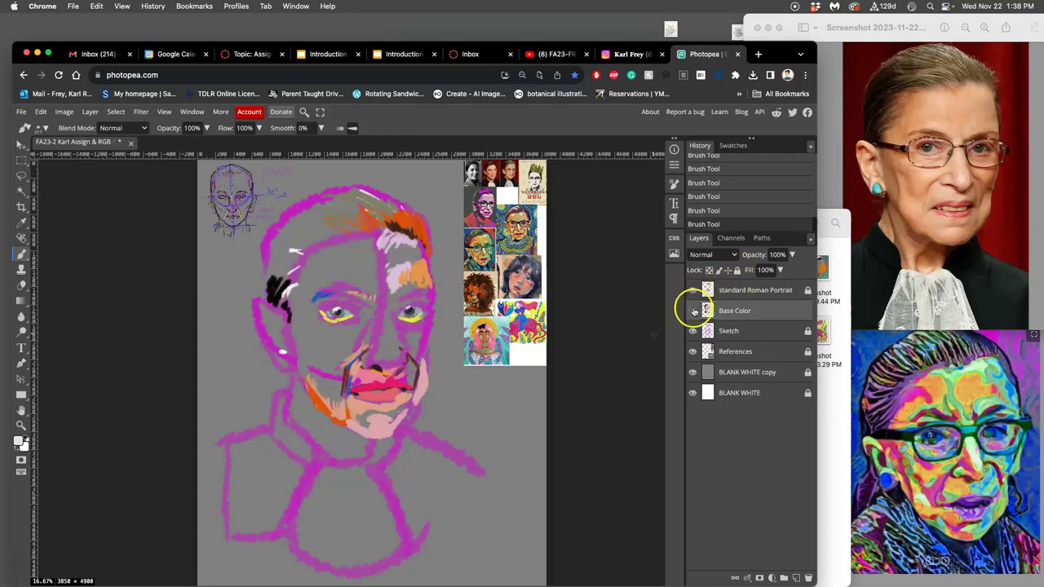
left_click(694, 292)
left_click(693, 291)
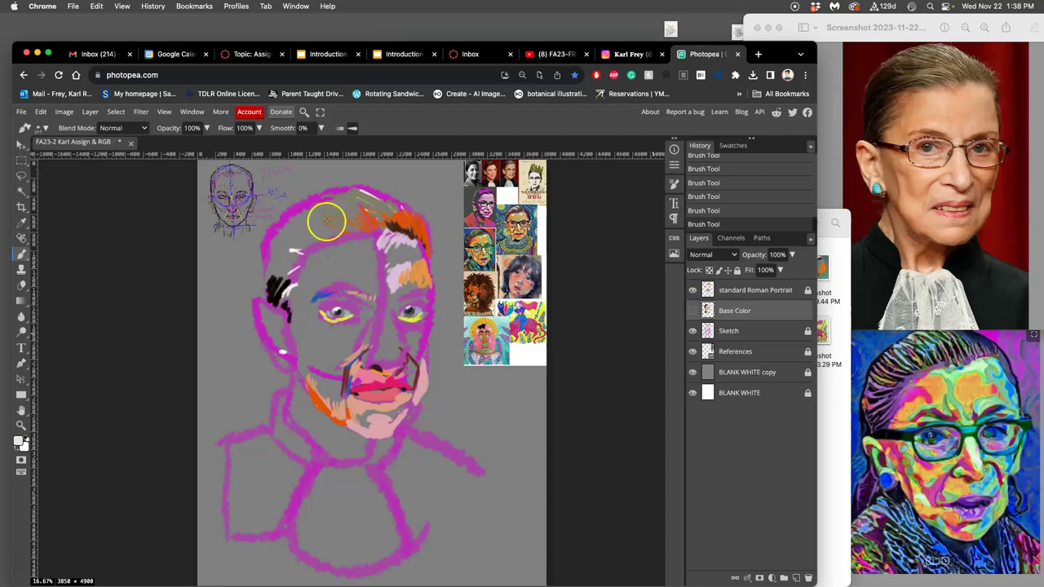
- Unlock the standard Roman Portrait layer, lasso around the large painted head and copy that selection to a new layer
left_click(781, 291)
left_click(737, 270)
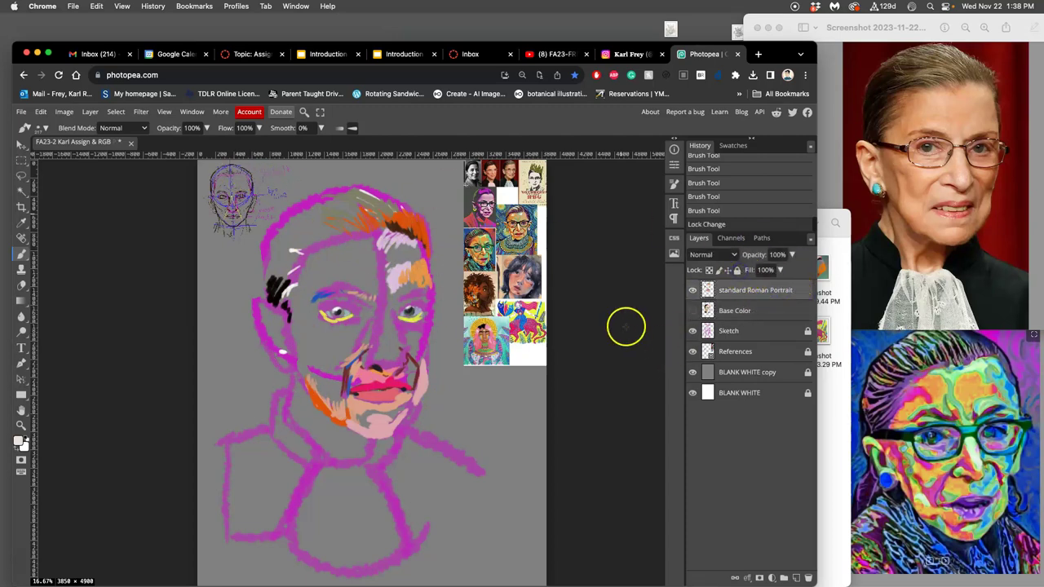
left_click(20, 176)
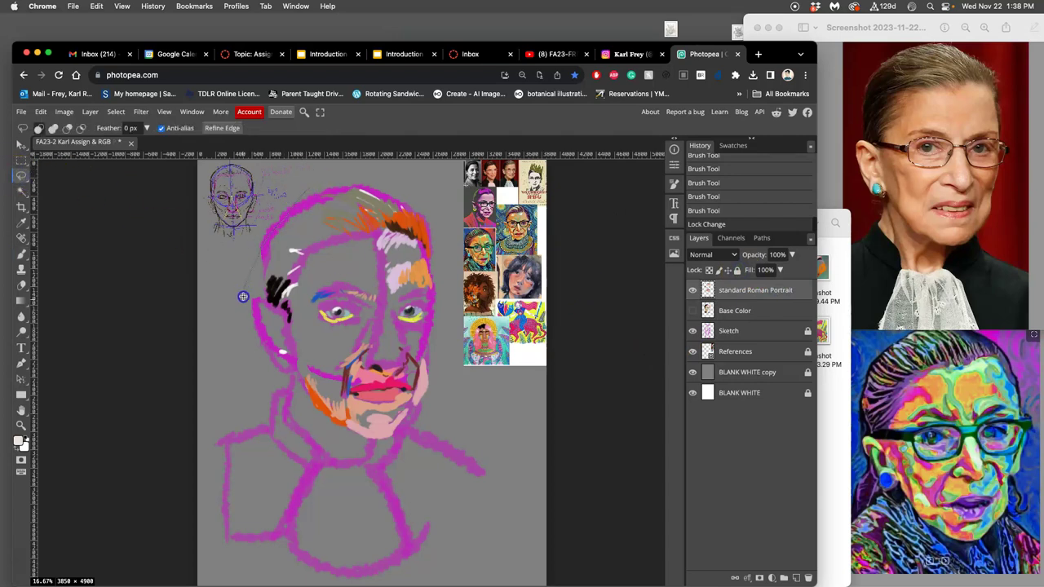
mouse_move(277, 420)
left_mouse_down()
mouse_move(339, 456)
mouse_move(412, 448)
mouse_move(436, 415)
mouse_move(448, 355)
left_mouse_up()
left_click_drag(372, 181, 374, 183)
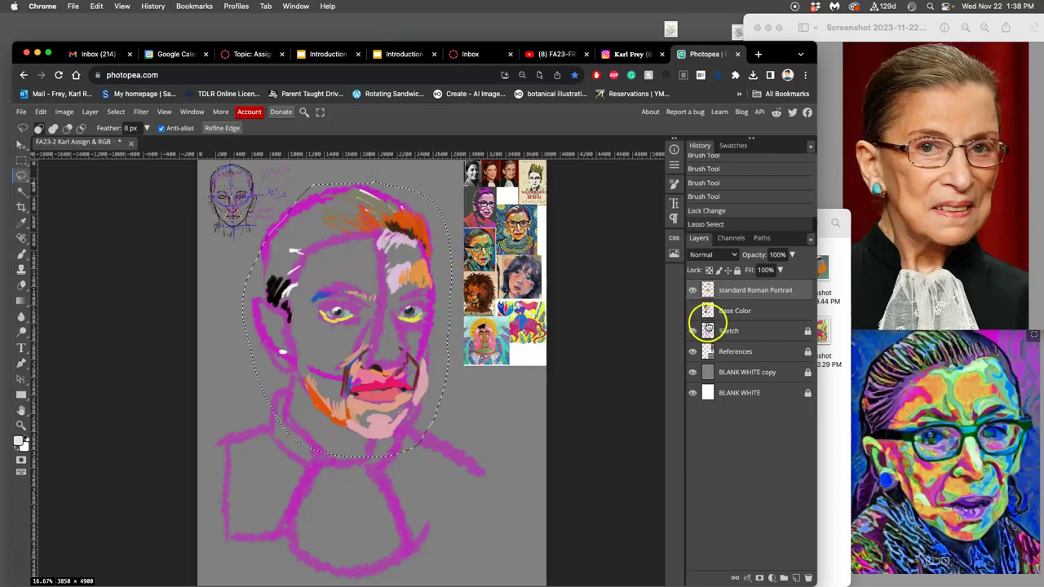
key("super+j")
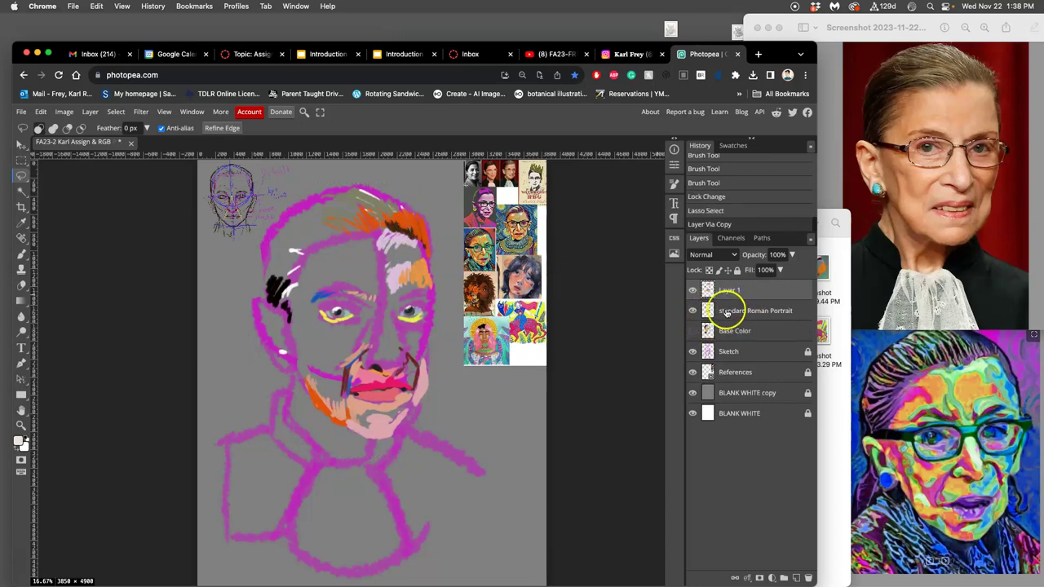
- Move the copied head layer beneath the hidden standard Roman Portrait layer and make Base Color visible
left_click(693, 312)
left_click_drag(737, 291, 736, 318)
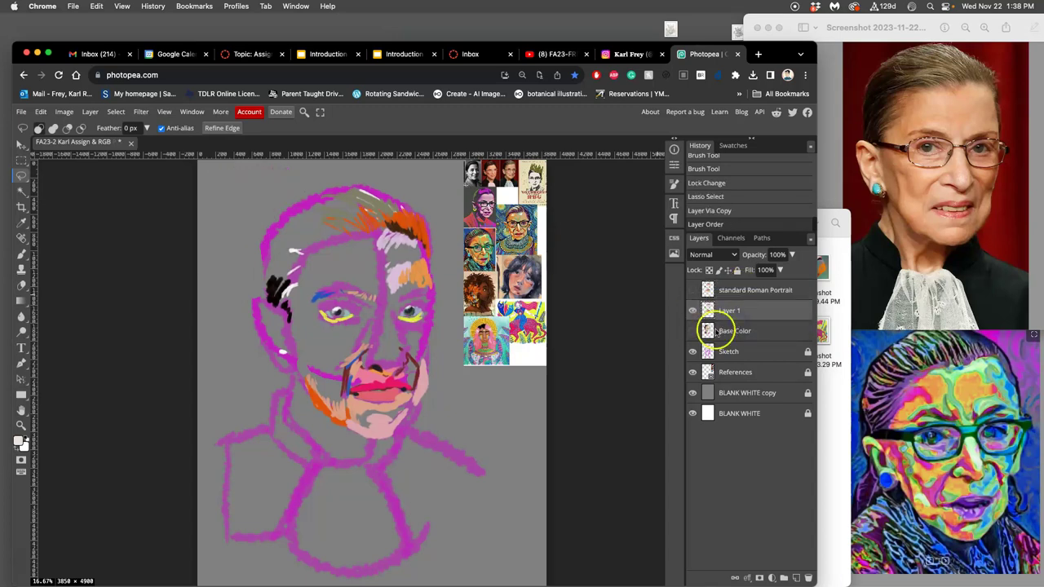
left_click(692, 331)
left_click(692, 311)
left_click(693, 311)
- Merge the Base Color layer with the copied head layer and check the combined layer by toggling its visibility
left_click(738, 330)
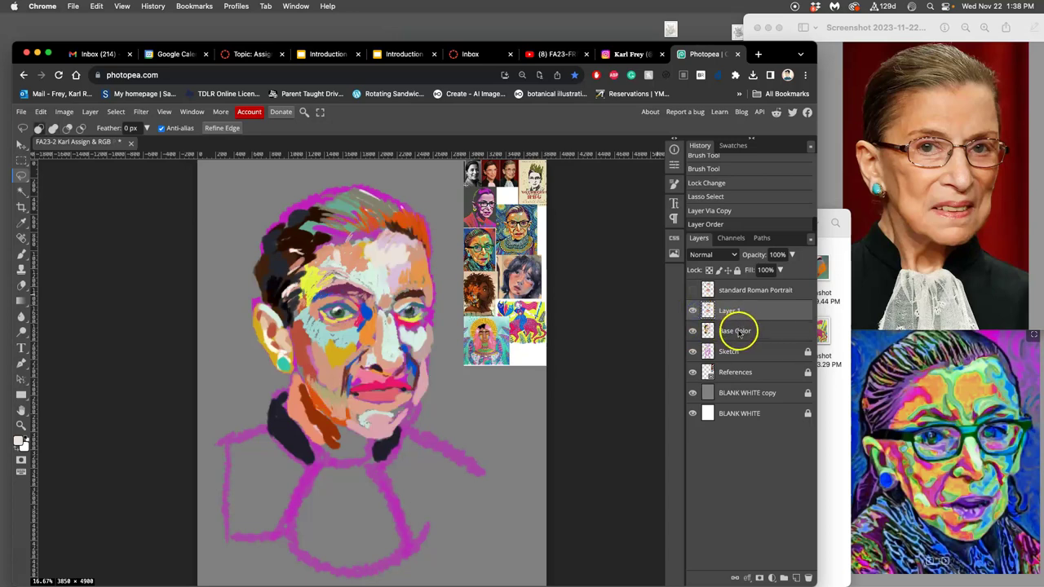
mouse_move(738, 334)
left_mouse_down()
mouse_move(734, 305)
mouse_move(738, 330)
left_mouse_up()
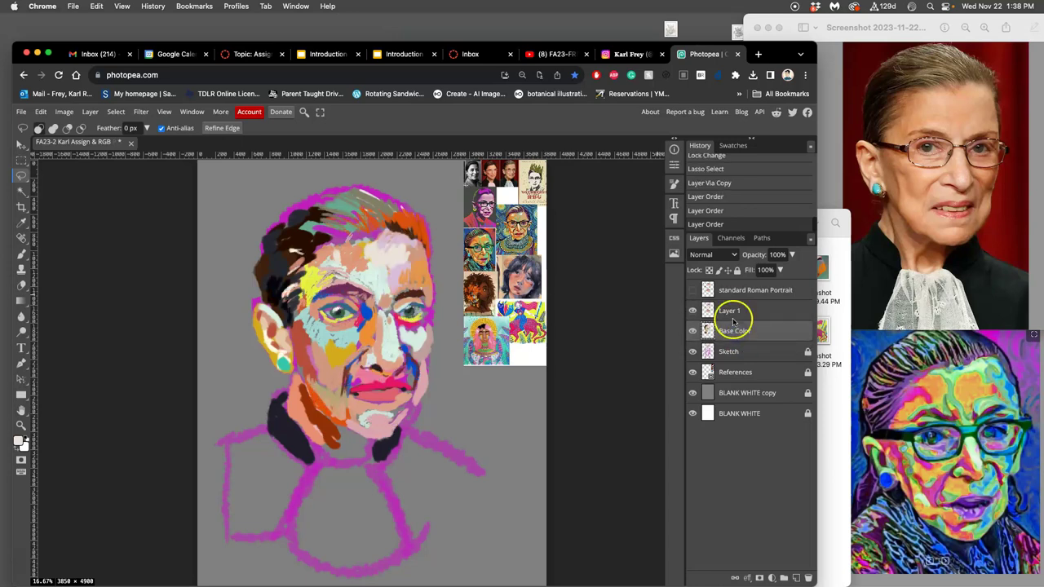
left_click(732, 314, "shift")
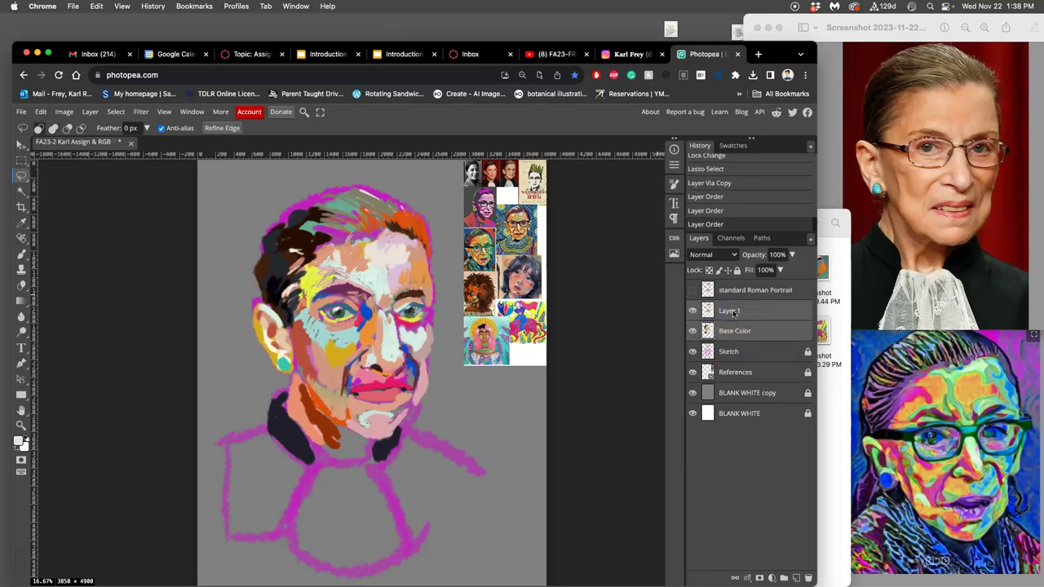
key("super+e")
left_click(692, 312)
left_click(693, 311)
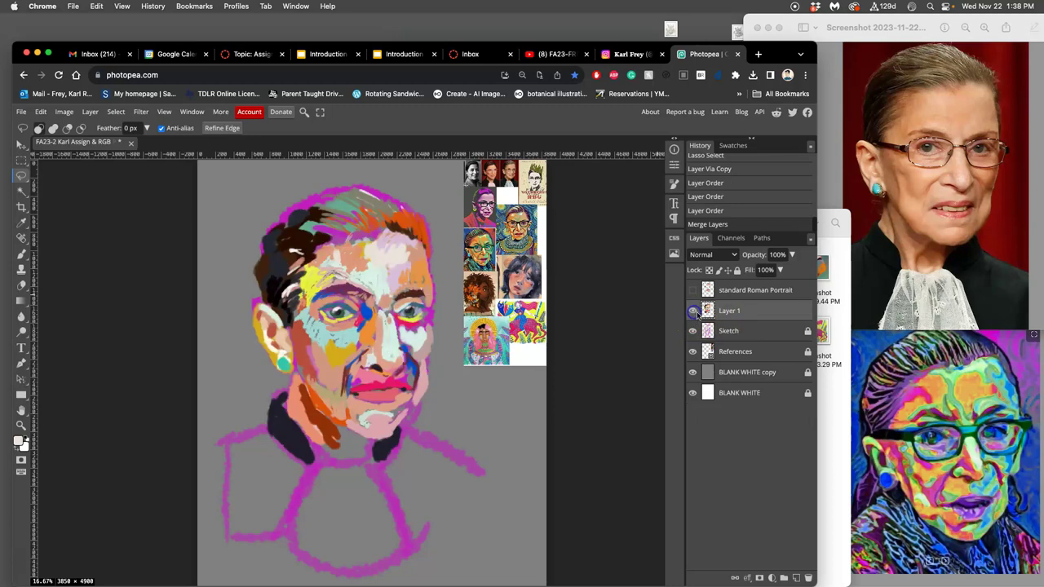
- Show the standard Roman Portrait layer, delete its strokes over the large face within a lasso selection, and lock the layer
left_click(693, 290)
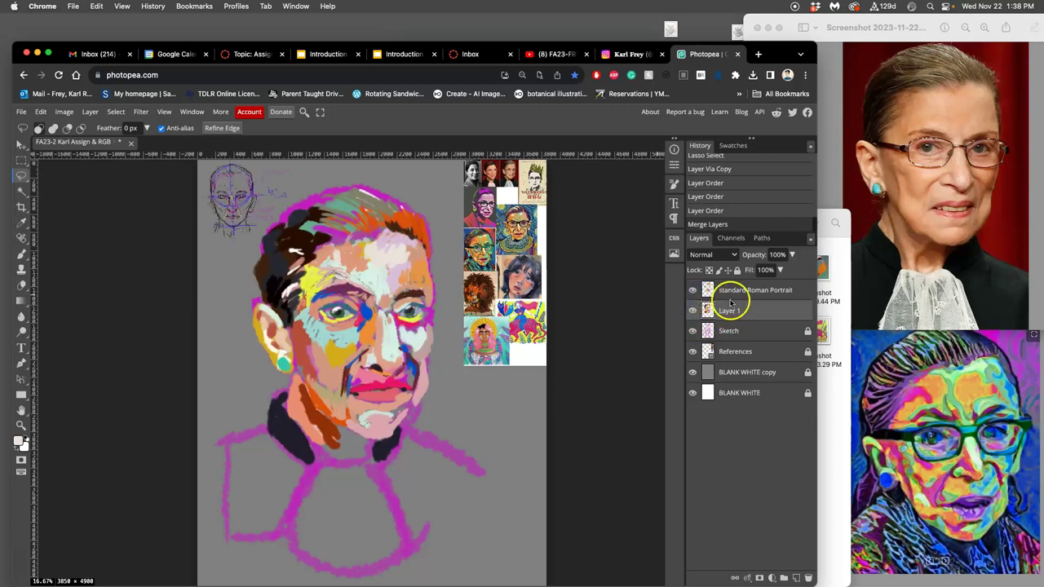
left_click(729, 293)
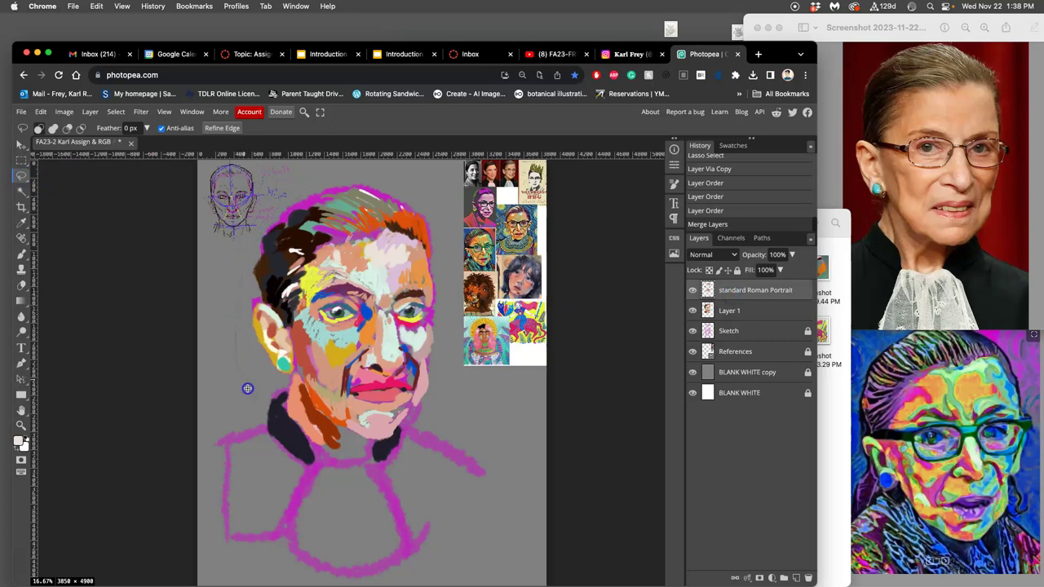
left_click_drag(362, 169, 348, 169)
key("Delete")
left_click(377, 275)
key("super+d")
left_click(751, 294)
left_click(736, 270)
- Make the merged face layer active, clear the stray lasso selection and brush a pale highlight at the base of the neck
left_click(736, 310)
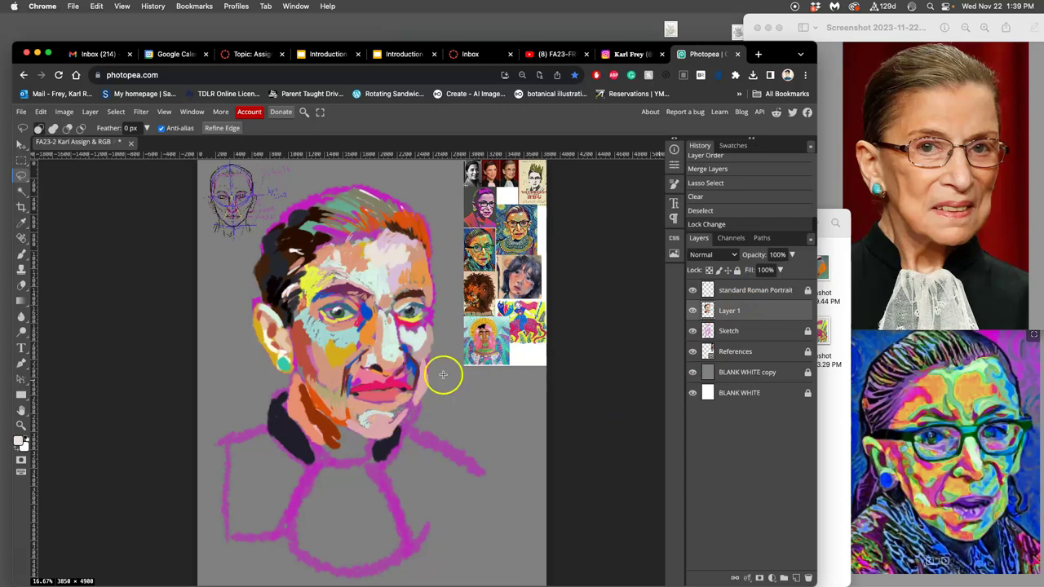
left_click(529, 284)
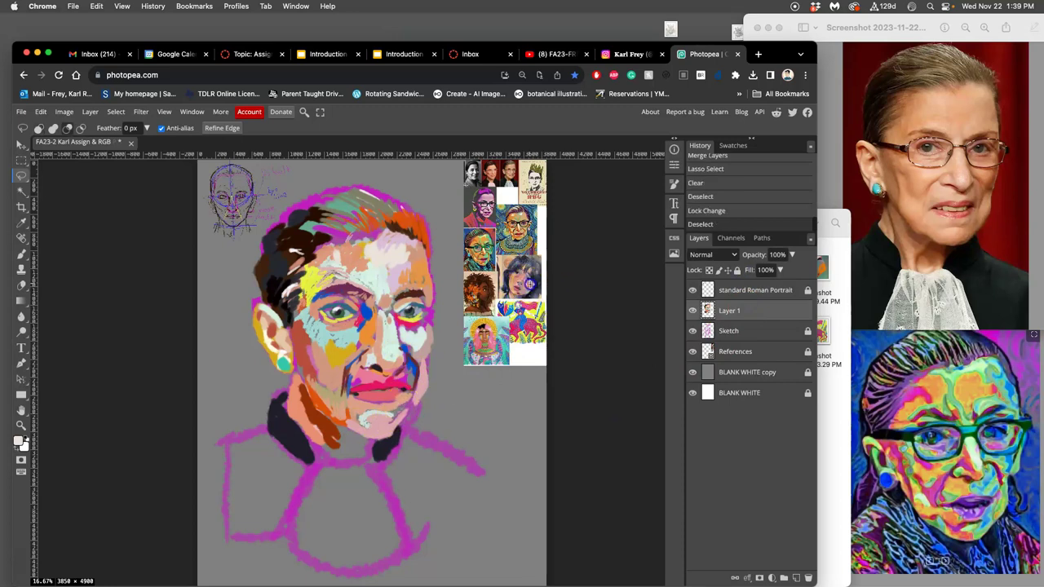
left_click(347, 437)
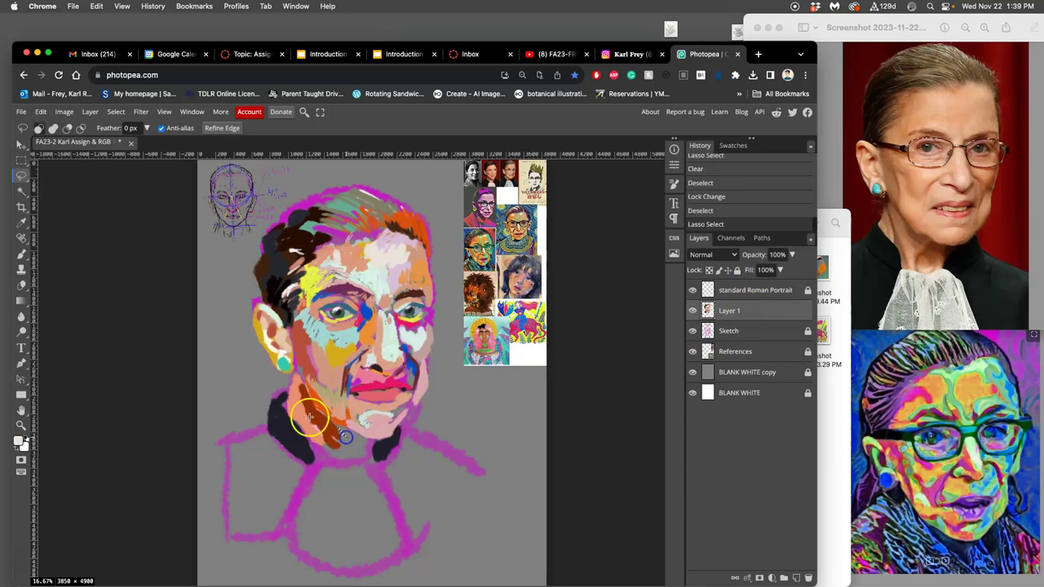
left_click(21, 254)
key("ctrl+d")
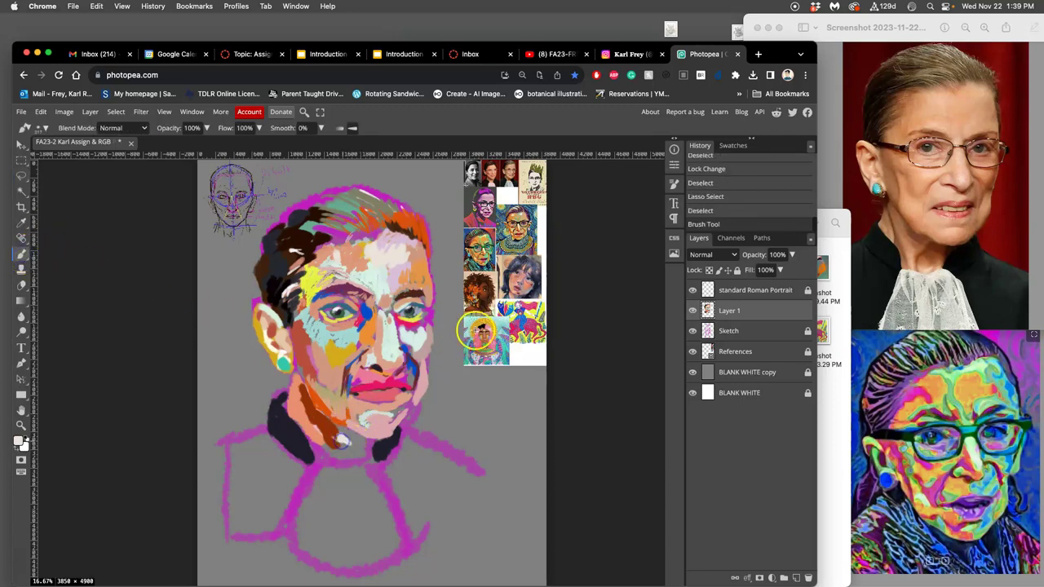
- Add very dark brown and blue-gray strokes at the base of the neck between the collar pieces, using sampled reference colors
left_click(481, 302, "alt")
left_click(311, 428)
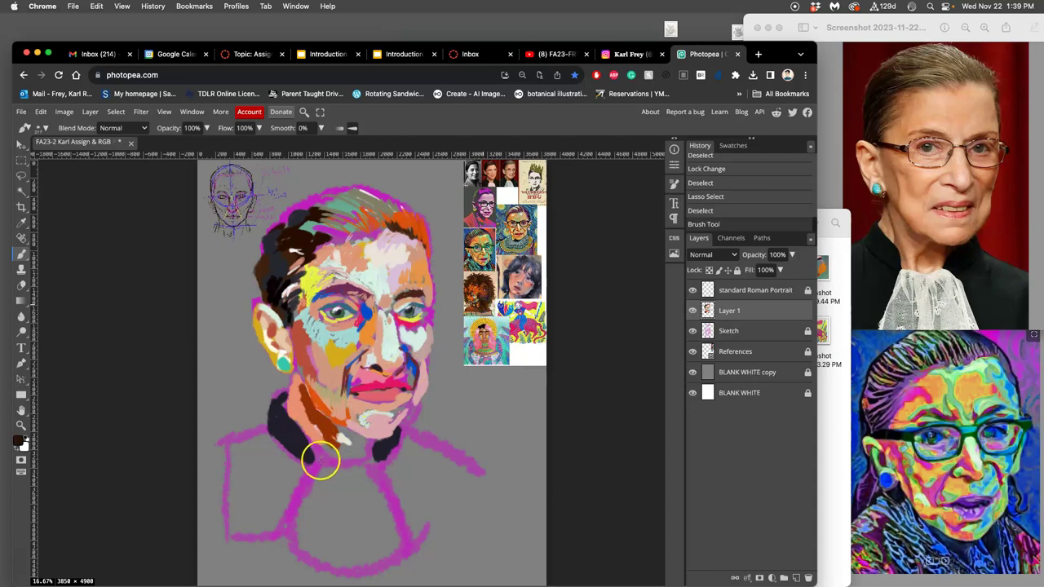
left_click(367, 444)
left_click(496, 258, "alt")
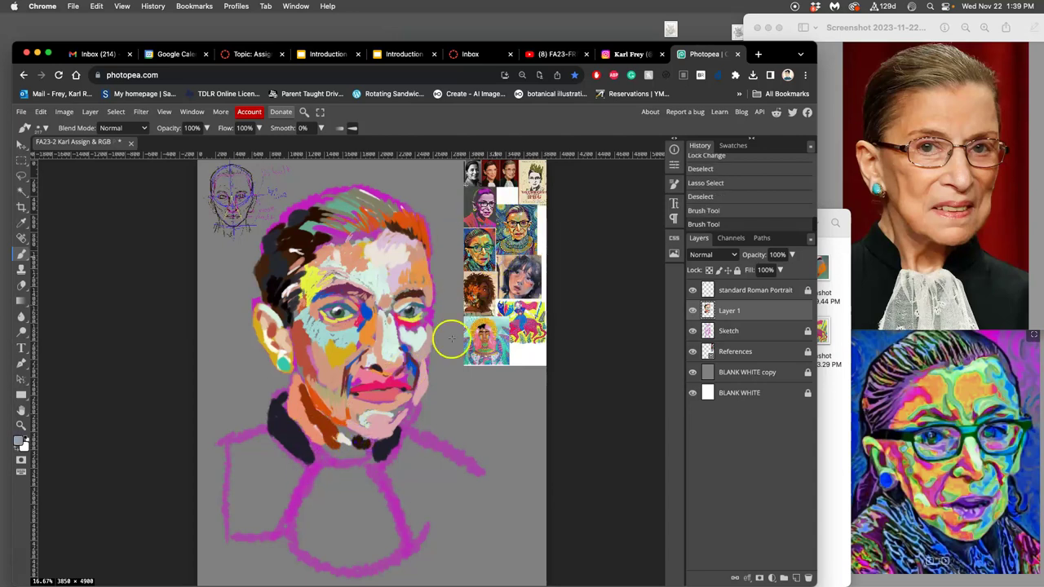
left_click(355, 442)
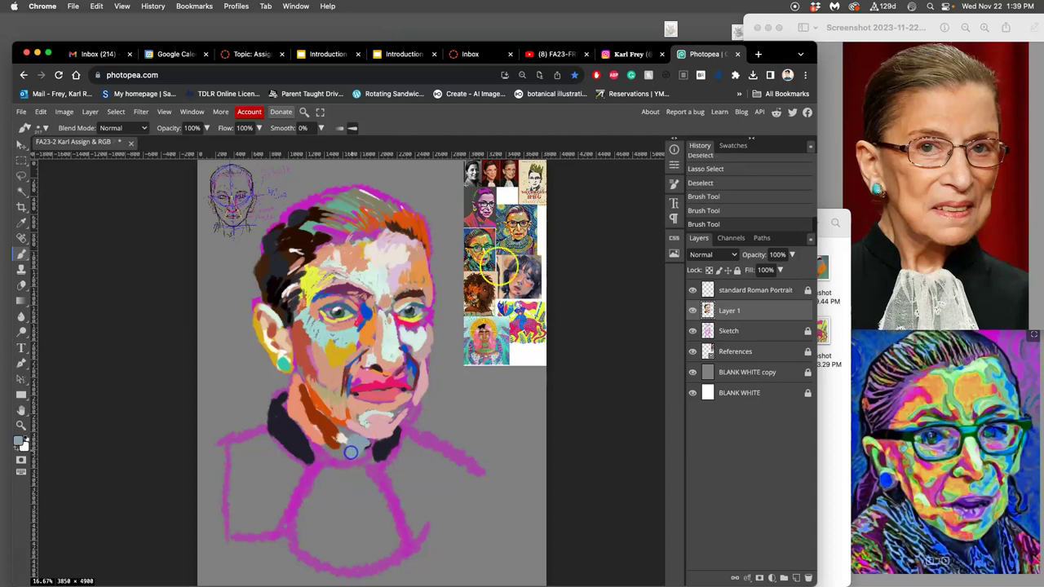
- Fill the robe's shoulder on the earring side with dark teal sampled from the reference portraits
left_click(522, 219, "alt")
mouse_move(284, 455)
left_mouse_down()
mouse_move(264, 482)
mouse_move(249, 433)
mouse_move(236, 510)
mouse_move(231, 451)
mouse_move(233, 463)
left_mouse_up()
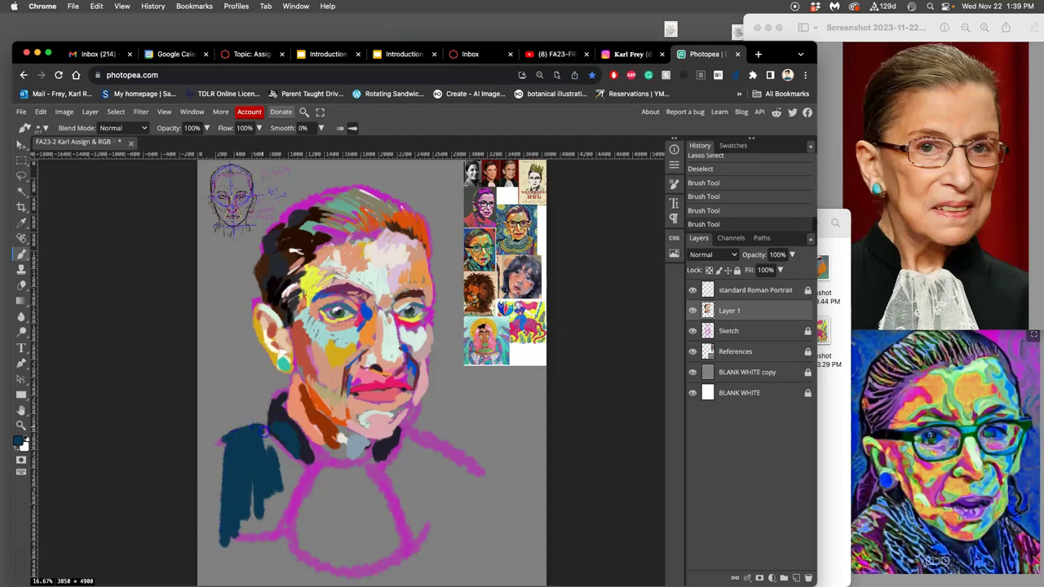
left_click_drag(264, 440, 282, 463)
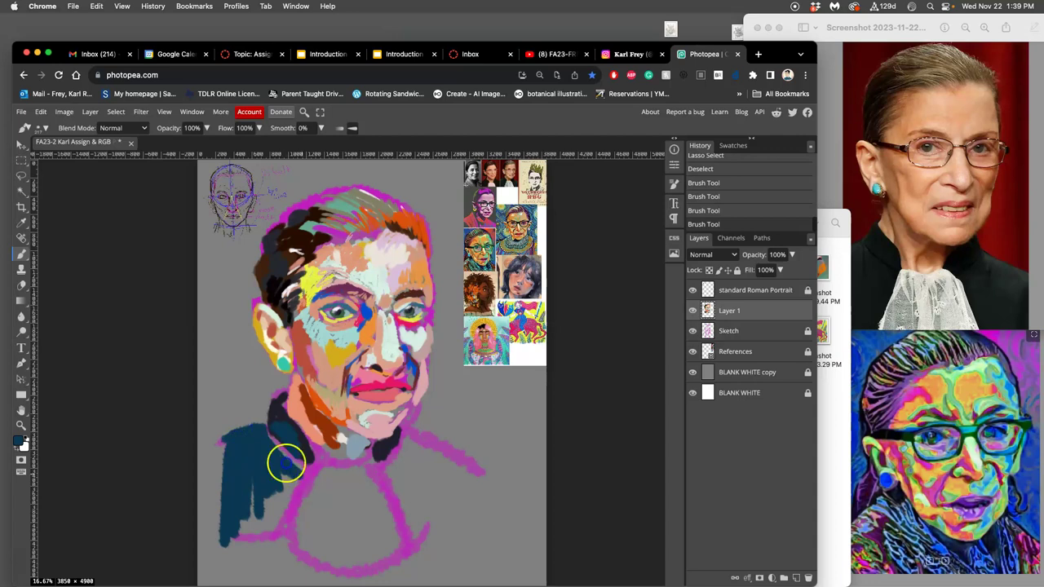
mouse_move(285, 478)
left_mouse_down()
mouse_move(236, 530)
mouse_move(296, 477)
mouse_move(297, 488)
mouse_move(269, 522)
mouse_move(236, 538)
left_mouse_up()
- Layer dark navy and charcoal strokes over the teal shoulder, using dark colors sampled from the blue-haired reference portrait
left_click(539, 289, "alt")
left_click(394, 393)
left_click_drag(285, 476, 263, 523)
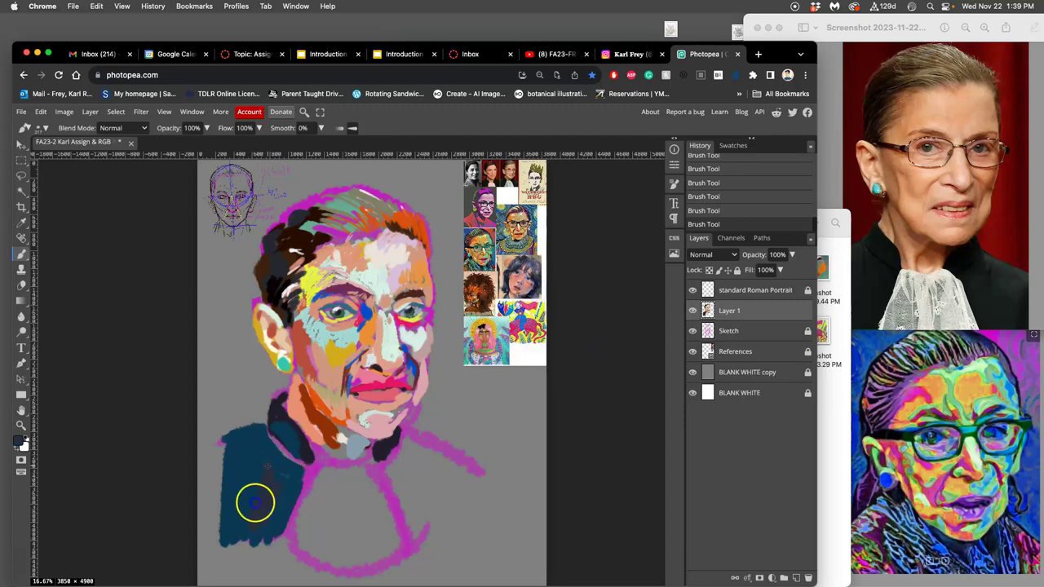
mouse_move(248, 519)
left_mouse_down()
mouse_move(225, 531)
mouse_move(225, 455)
left_mouse_up()
left_click(536, 287, "alt")
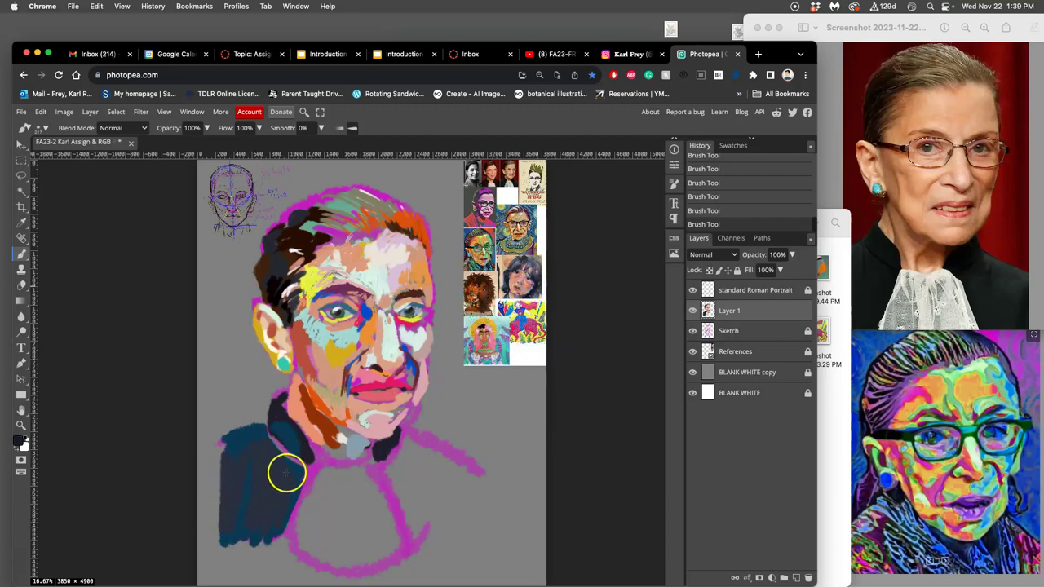
mouse_move(287, 481)
left_mouse_down()
mouse_move(288, 496)
mouse_move(268, 512)
left_mouse_up()
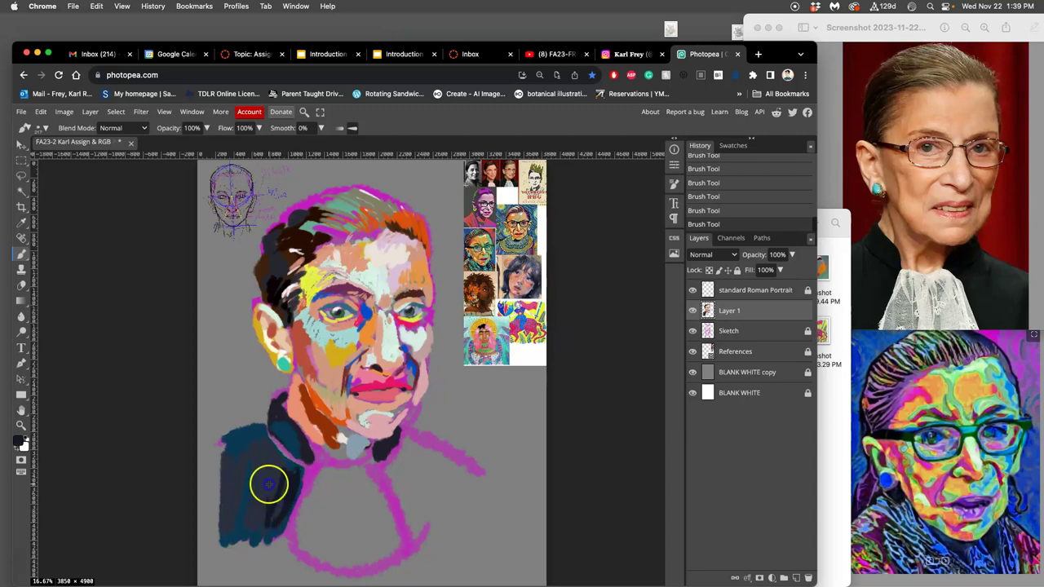
left_click_drag(270, 468, 276, 457)
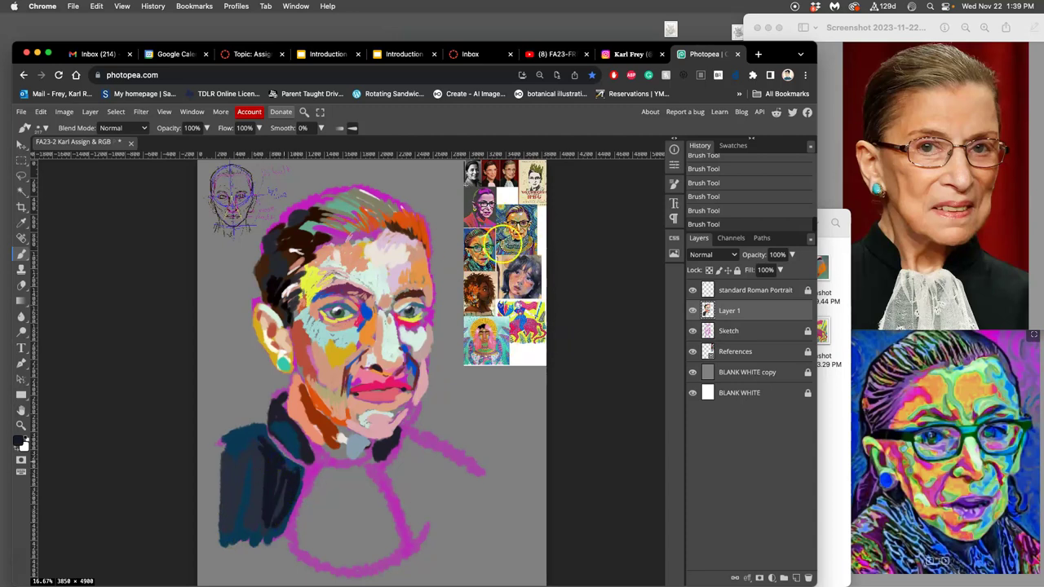
- Add blue-gray, near-black and reddish accent strokes to the robe's shoulder on the earring side, sampling references and existing paint
left_click(530, 211, "alt")
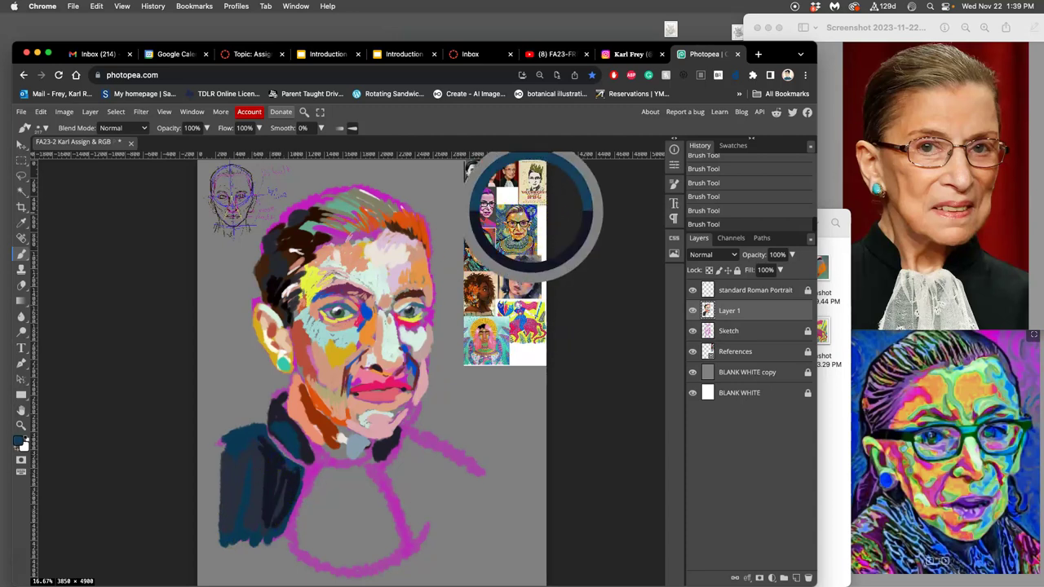
mouse_move(222, 459)
left_mouse_down()
mouse_move(252, 441)
mouse_move(243, 438)
mouse_move(228, 470)
mouse_move(222, 454)
mouse_move(252, 433)
mouse_move(249, 471)
left_mouse_up()
left_click(282, 283, "alt")
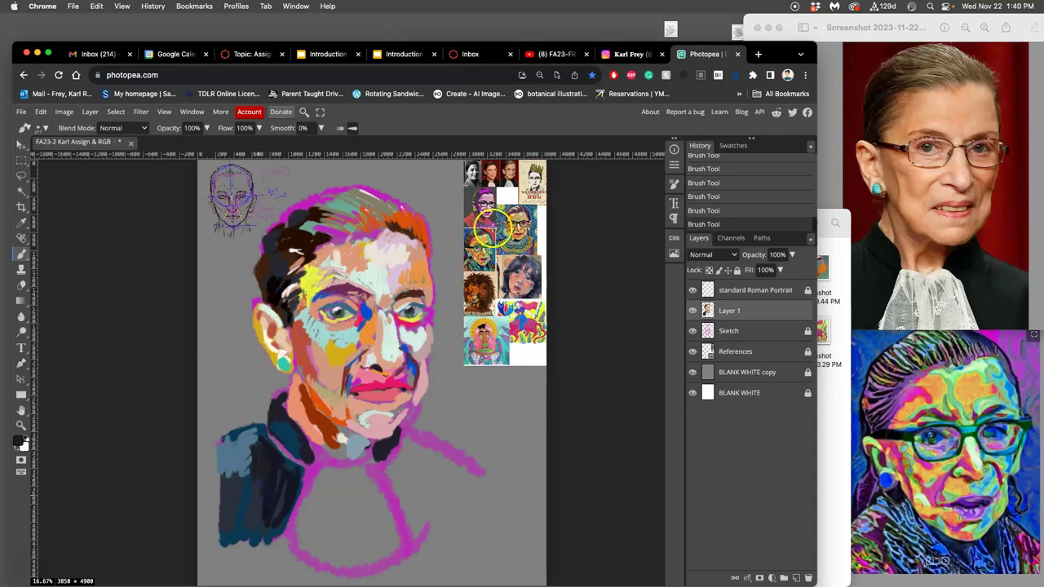
left_click(528, 286, "alt")
mouse_move(240, 473)
left_mouse_down()
mouse_move(255, 446)
mouse_move(225, 478)
mouse_move(239, 455)
mouse_move(229, 475)
mouse_move(274, 474)
mouse_move(240, 454)
left_mouse_up()
left_click(278, 476, "alt")
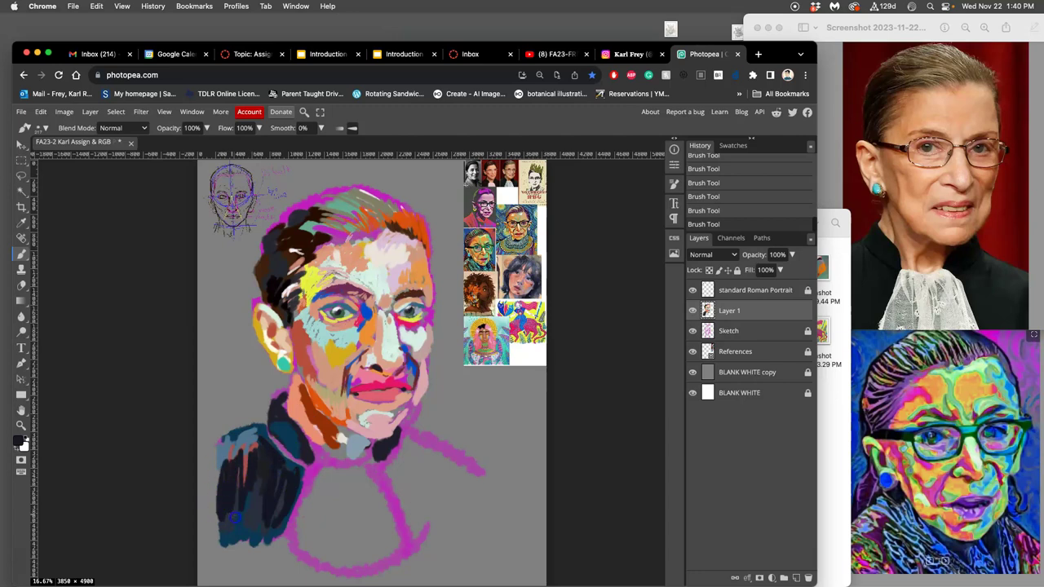
left_click(248, 447, "alt")
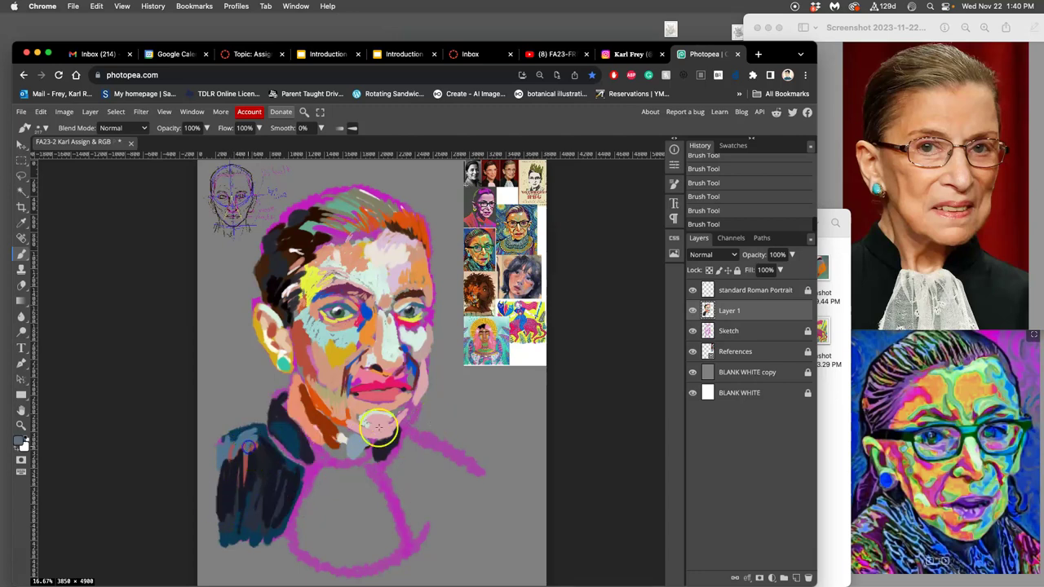
- Paint the opposite shoulder blue-gray along its upper edge and near-black below, sampling the dark color from the collar
left_click(421, 457)
left_click_drag(444, 477, 448, 451)
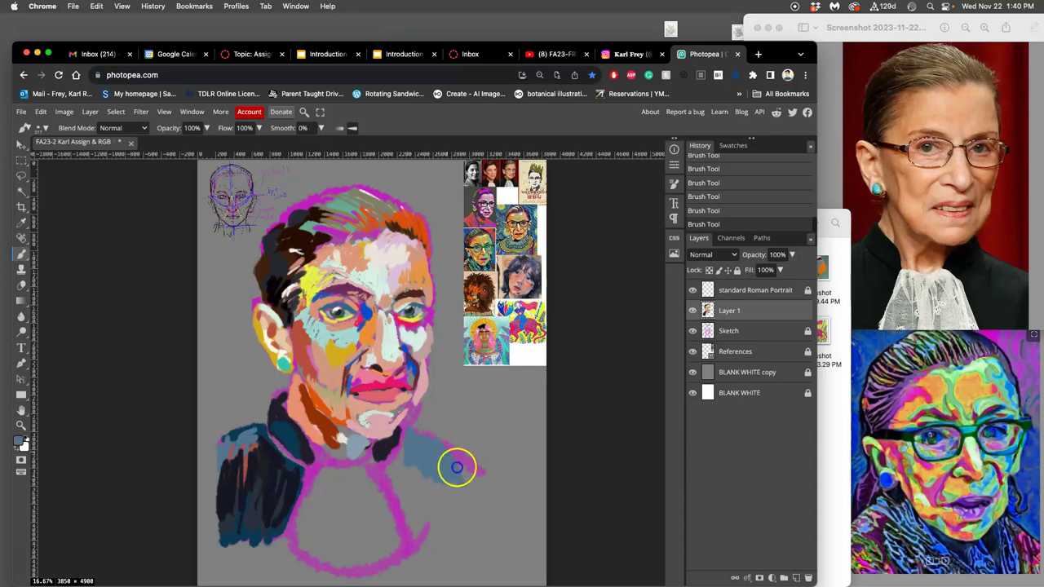
mouse_move(450, 494)
left_mouse_down()
mouse_move(430, 459)
mouse_move(421, 484)
mouse_move(410, 439)
mouse_move(392, 459)
mouse_move(415, 512)
mouse_move(282, 418)
mouse_move(375, 455)
mouse_move(404, 481)
mouse_move(412, 514)
mouse_move(420, 487)
mouse_move(414, 531)
mouse_move(454, 493)
mouse_move(444, 515)
mouse_move(419, 490)
left_mouse_up()
left_click(284, 418, "alt")
mouse_move(327, 457)
left_mouse_down()
mouse_move(296, 448)
mouse_move(322, 457)
left_mouse_up()
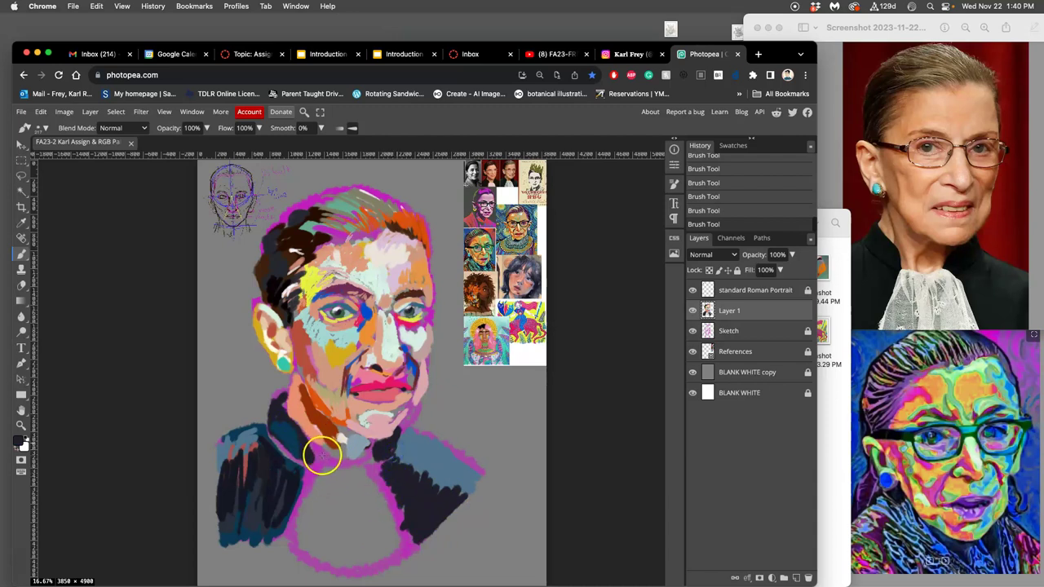
- Brush pale peach strokes down the base of the neck and add dark maroon accents there and under the chin
left_click(320, 440, "alt")
mouse_move(329, 465)
left_mouse_down()
mouse_move(330, 431)
mouse_move(333, 459)
left_mouse_up()
left_click(336, 458, "alt")
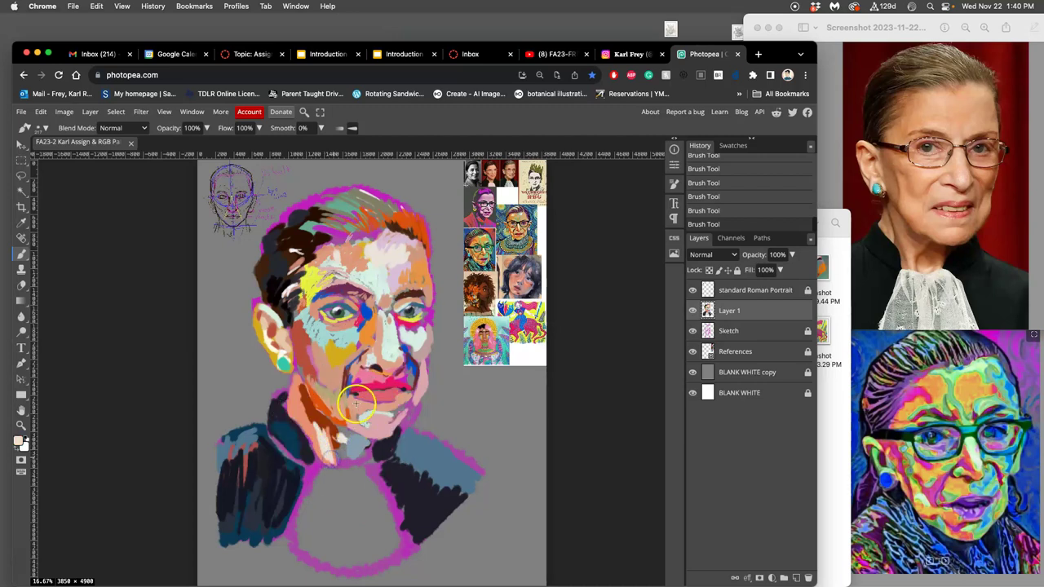
left_click(417, 372, "alt")
mouse_move(310, 448)
left_mouse_down()
mouse_move(291, 420)
mouse_move(312, 428)
mouse_move(320, 453)
mouse_move(348, 432)
left_mouse_up()
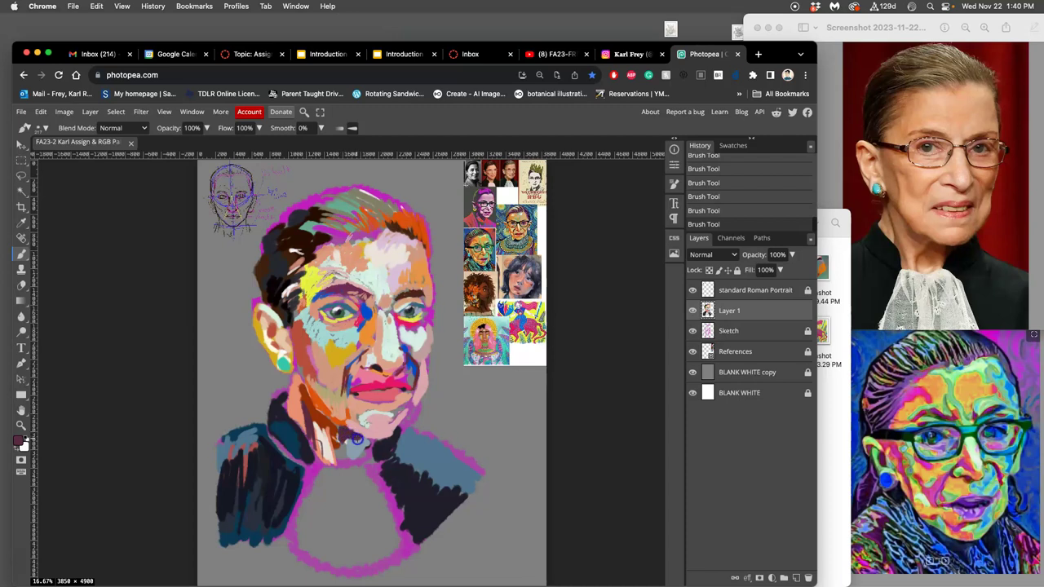
mouse_move(355, 444)
left_mouse_down()
mouse_move(427, 410)
mouse_move(420, 417)
mouse_move(400, 383)
left_mouse_up()
- Sample a muted olive-brown and brush it beside the corners of the mouth and along the temple and cheek
left_click(415, 281, "alt")
left_click_drag(354, 397, 351, 378)
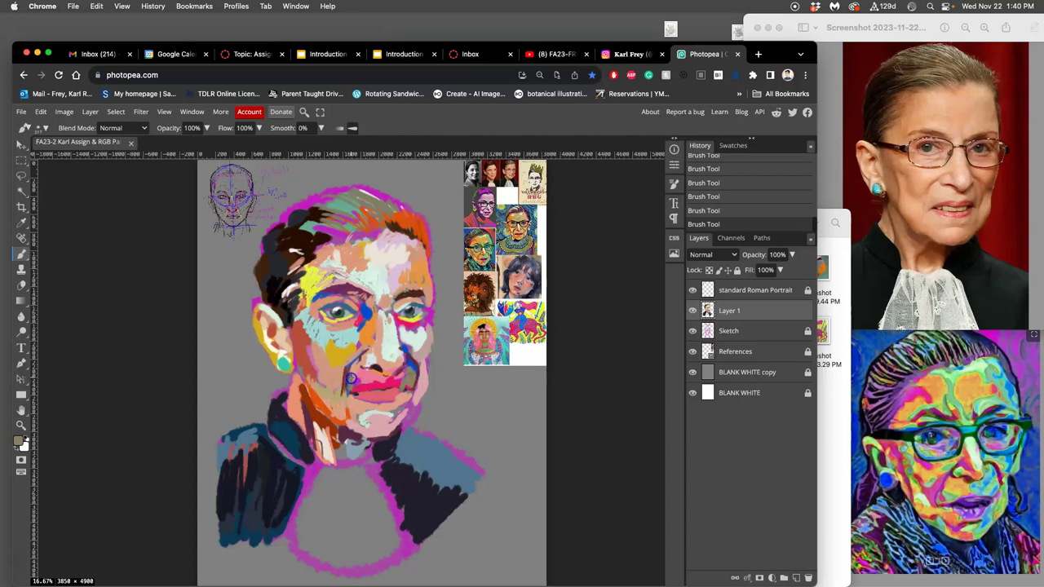
left_click(328, 300)
mouse_move(328, 296)
left_mouse_down()
mouse_move(307, 336)
mouse_move(289, 310)
mouse_move(302, 309)
mouse_move(297, 288)
mouse_move(323, 270)
mouse_move(291, 349)
mouse_move(287, 325)
mouse_move(296, 352)
mouse_move(305, 347)
mouse_move(327, 373)
mouse_move(297, 367)
left_mouse_up()
- Sample skin tones from the face and neck and dab warm salmon touches on the cheek and above the far eyebrow
left_click(301, 306, "alt")
left_click(327, 369, "alt")
left_click(303, 372)
left_click(323, 413, "alt")
left_click(409, 288, "alt")
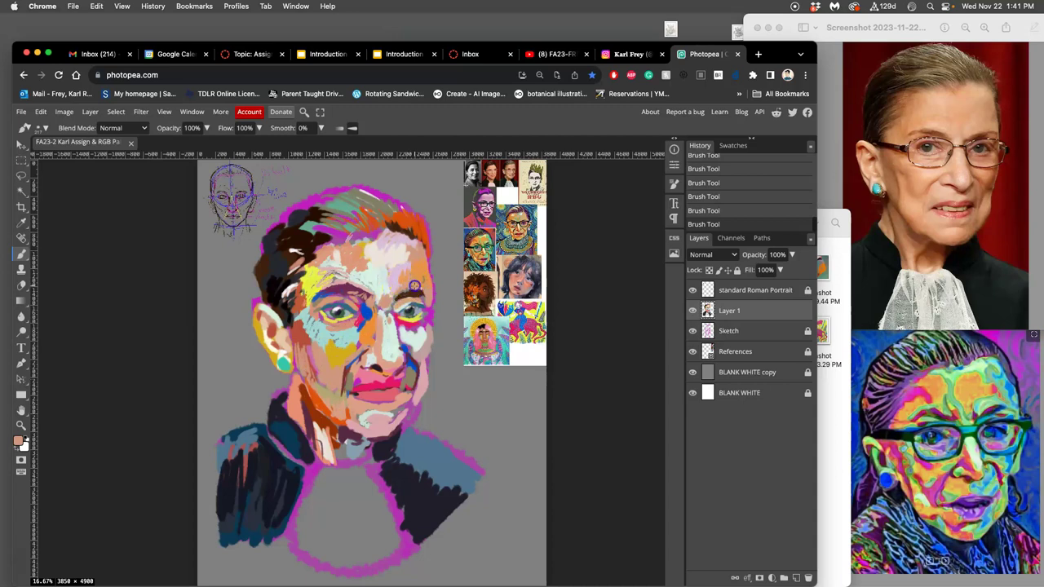
- Add pale lilac strokes to the far side of the forehead and sweep light highlight strands across the top hair
left_click(400, 255, "alt")
left_click_drag(407, 252, 417, 249)
mouse_move(368, 200)
left_mouse_down()
mouse_move(343, 193)
mouse_move(363, 196)
mouse_move(373, 214)
mouse_move(336, 213)
mouse_move(352, 194)
mouse_move(381, 192)
mouse_move(393, 214)
mouse_move(398, 197)
left_mouse_up()
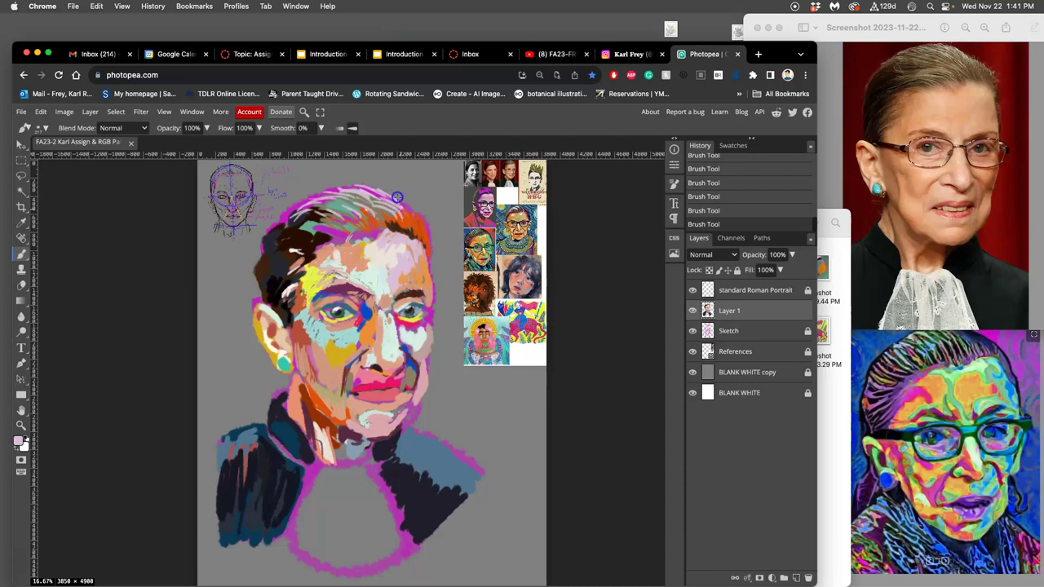
left_click(385, 303, "alt")
mouse_move(391, 200)
left_mouse_down()
mouse_move(378, 231)
mouse_move(357, 208)
mouse_move(387, 214)
mouse_move(377, 218)
mouse_move(371, 207)
mouse_move(389, 210)
mouse_move(314, 269)
mouse_move(313, 255)
mouse_move(355, 202)
mouse_move(290, 241)
left_mouse_up()
- Brush muted purple strokes into the dark hair above the ear and hatch the lower cheeks with the same tone
left_click(315, 255, "alt")
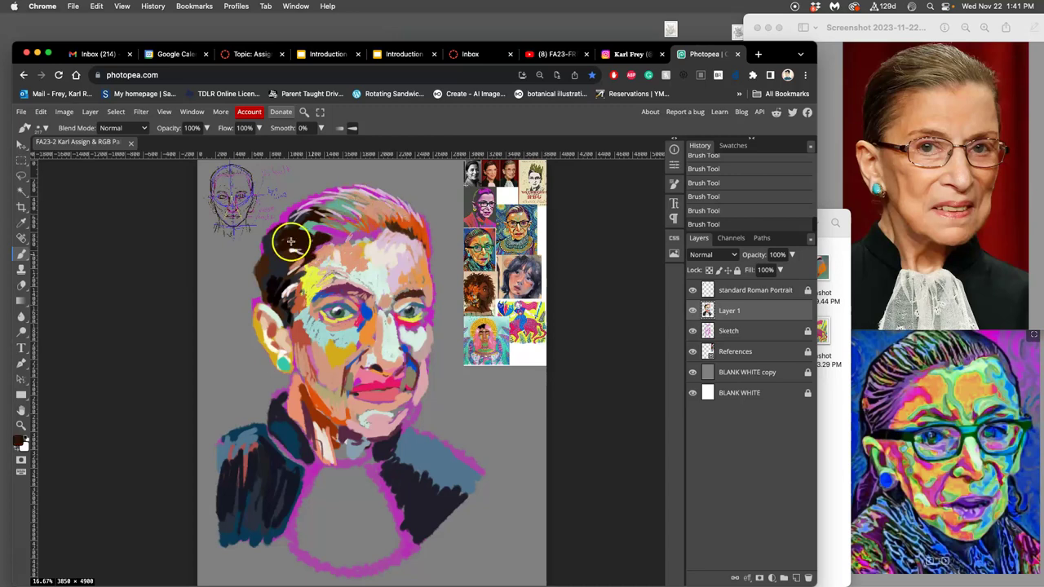
left_click(421, 306, "alt")
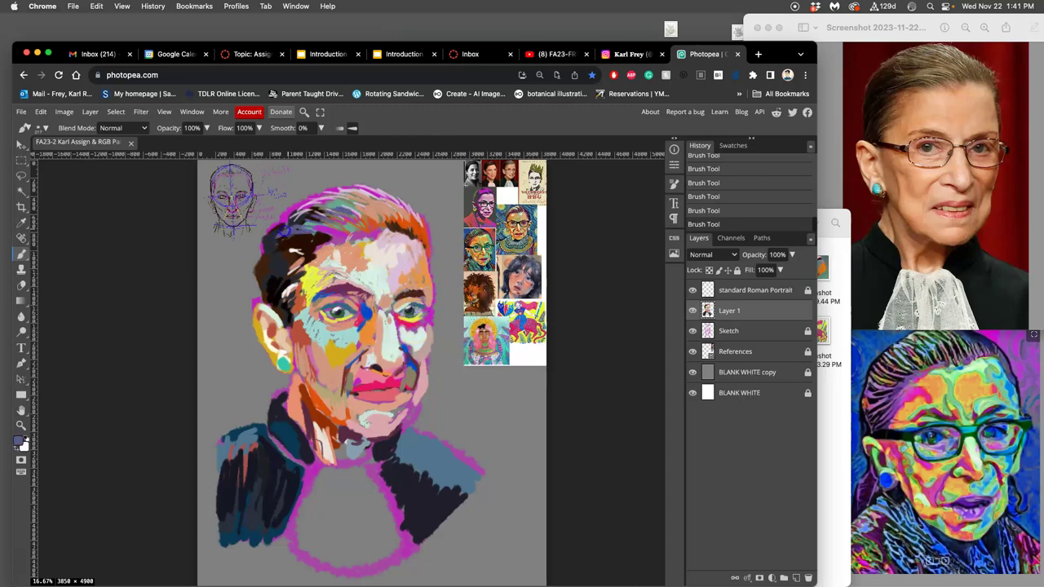
left_click_drag(286, 244, 308, 238)
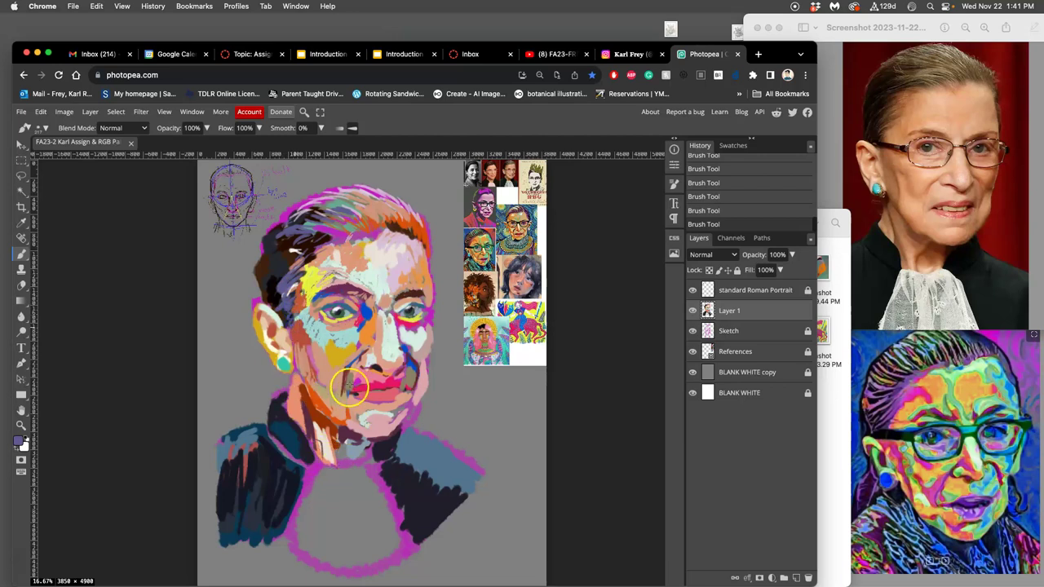
left_click(329, 387, "alt")
mouse_move(406, 352)
left_mouse_down()
mouse_move(440, 356)
mouse_move(414, 366)
mouse_move(433, 346)
left_mouse_up()
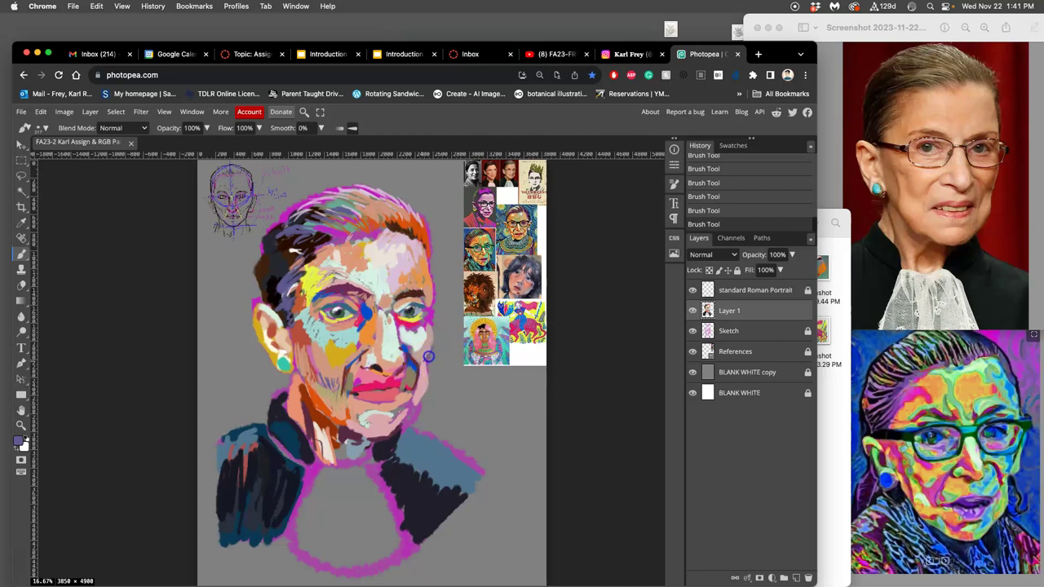
- Sample a reddish brown from the temple and stroke it along the far cheek's edge and down beside the mouth
left_click(308, 334, "alt")
left_click_drag(440, 328, 425, 318)
left_click_drag(426, 308, 428, 297)
left_click_drag(427, 336, 425, 332)
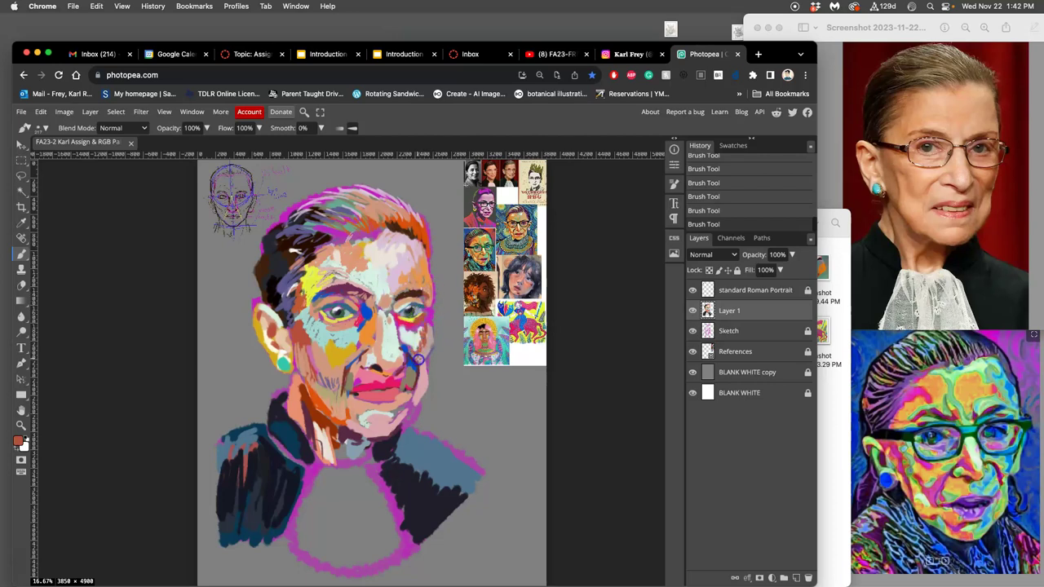
left_click_drag(423, 358, 421, 373)
left_click(410, 364)
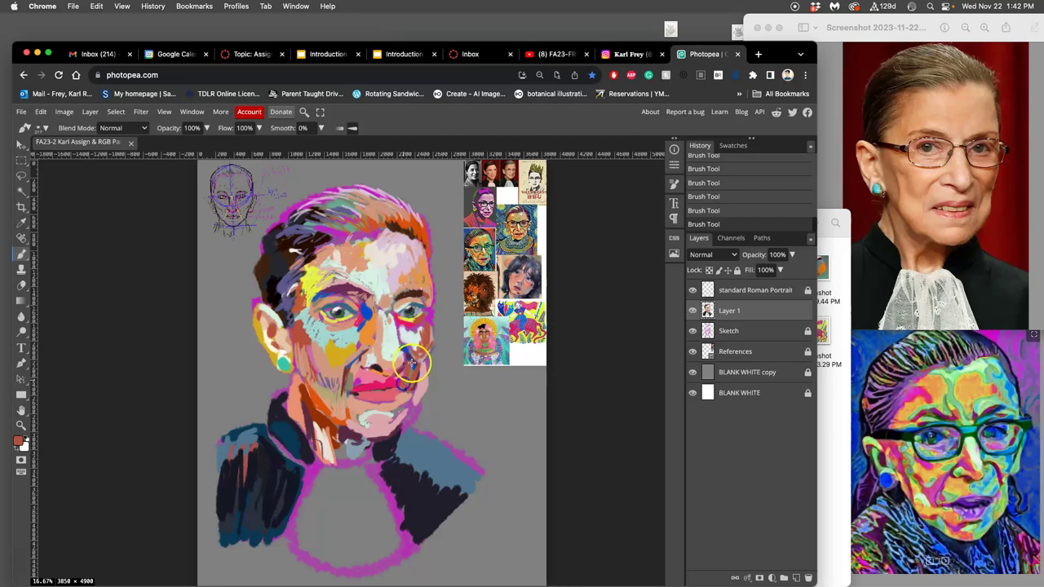
- Deepen the fold beside the mouth with dark red and brush sampled coral pink over the lips
left_click(412, 362, "alt")
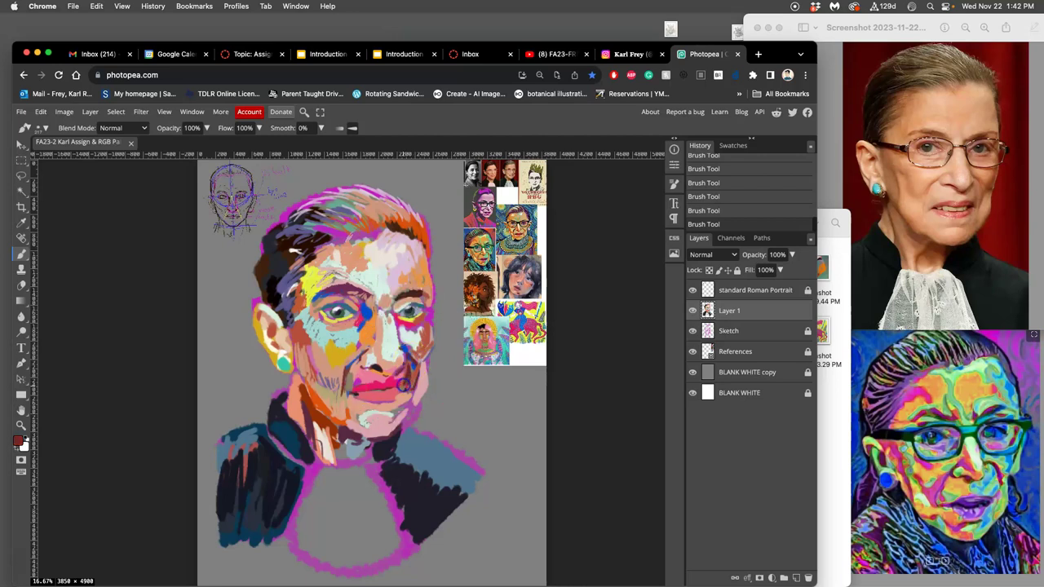
left_click(362, 344, "alt")
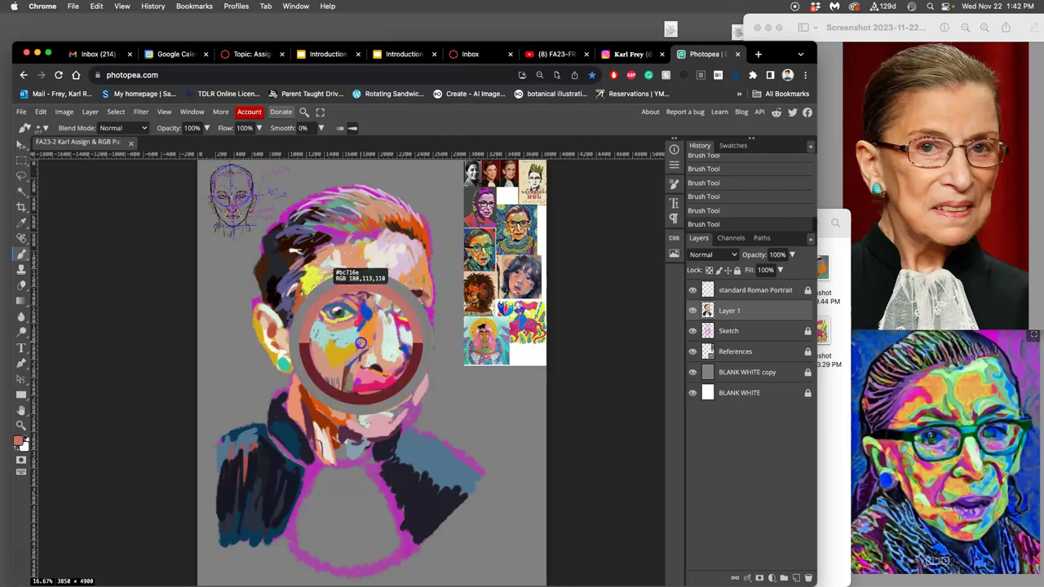
left_click(398, 389, "alt")
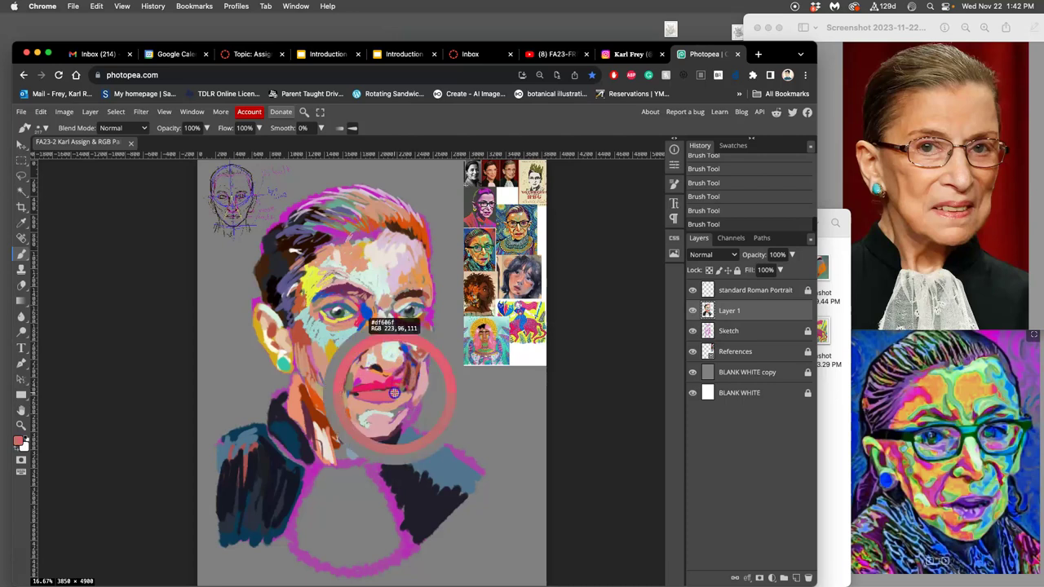
mouse_move(402, 390)
left_mouse_down()
mouse_move(381, 432)
mouse_move(391, 418)
mouse_move(379, 426)
mouse_move(354, 411)
mouse_move(338, 379)
left_mouse_up()
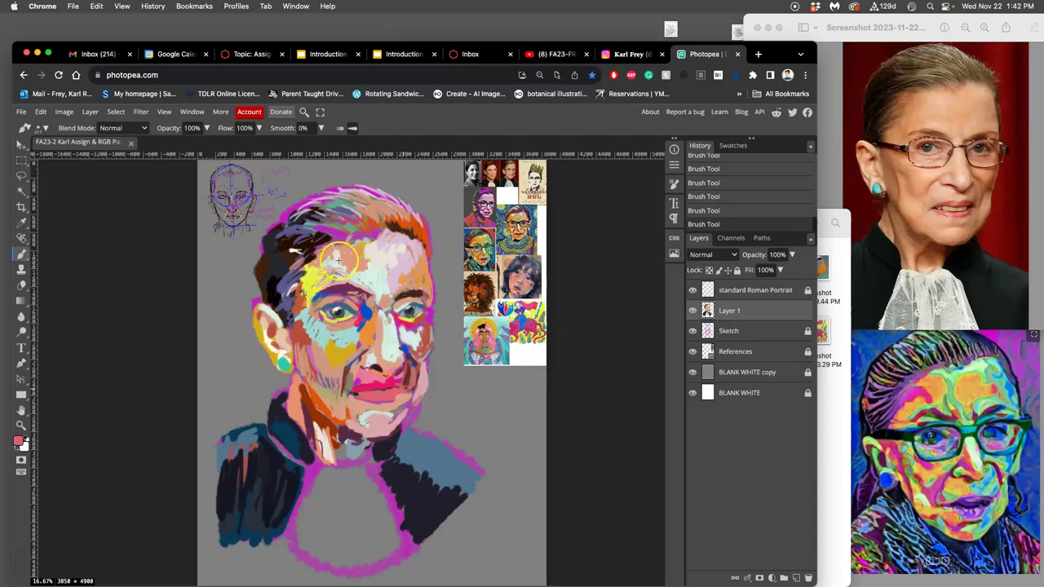
- Paint pale peach strokes over the chin, jaw and lower cheek, using skin tones sampled from the portrait
left_click(324, 287, "alt")
left_click(291, 336, "alt")
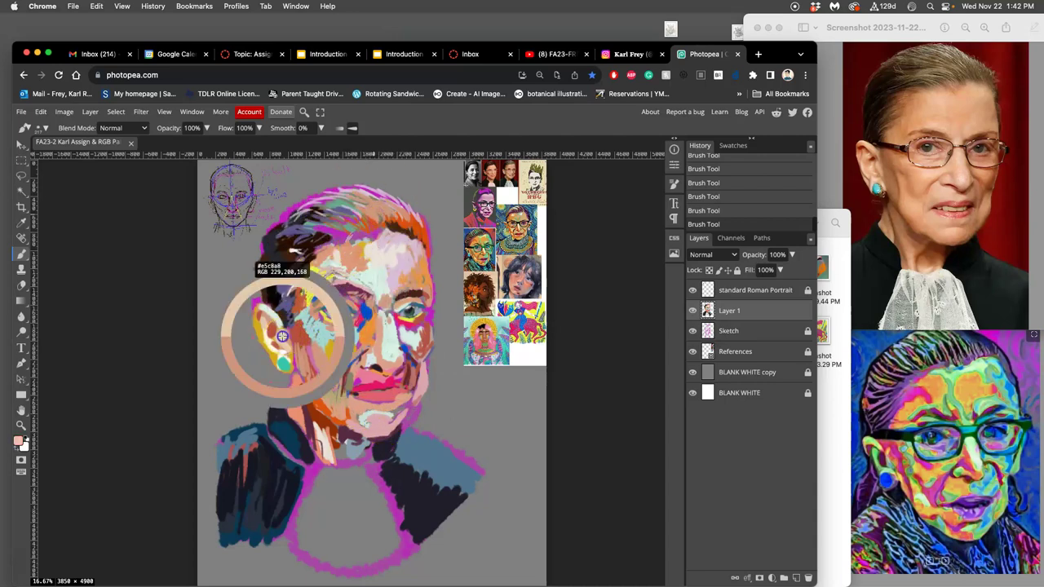
left_click_drag(403, 422, 365, 418)
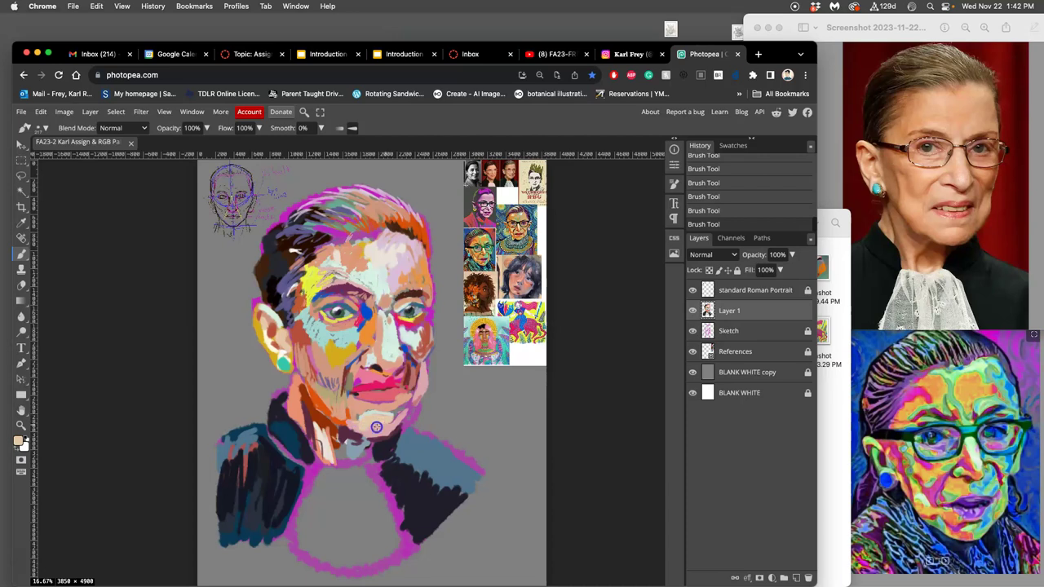
left_click(393, 406, "alt")
mouse_move(395, 405)
left_mouse_down()
mouse_move(353, 402)
mouse_move(362, 405)
mouse_move(323, 383)
left_mouse_up()
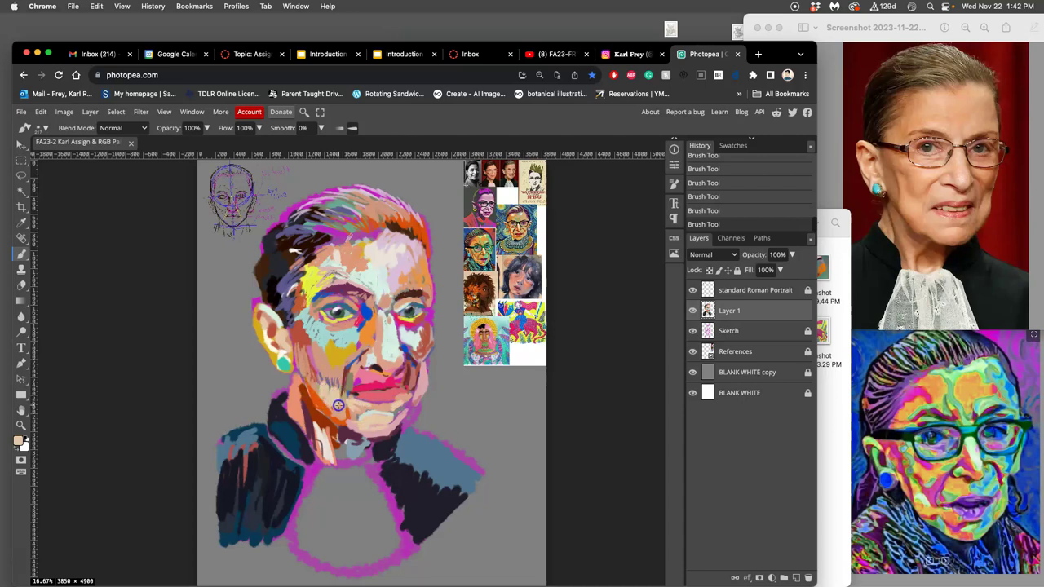
mouse_move(320, 371)
left_mouse_down()
mouse_move(337, 351)
mouse_move(332, 361)
mouse_move(344, 364)
mouse_move(350, 354)
mouse_move(321, 384)
mouse_move(312, 356)
left_mouse_up()
mouse_move(310, 429)
left_mouse_down()
mouse_move(351, 372)
mouse_move(366, 397)
mouse_move(407, 386)
mouse_move(414, 362)
left_mouse_up()
- Shade the cheek beside the ear and above the jaw with sampled dark plum and muted purple strokes
left_click(405, 365, "alt")
mouse_move(320, 363)
left_mouse_down()
mouse_move(304, 350)
mouse_move(308, 375)
left_mouse_up()
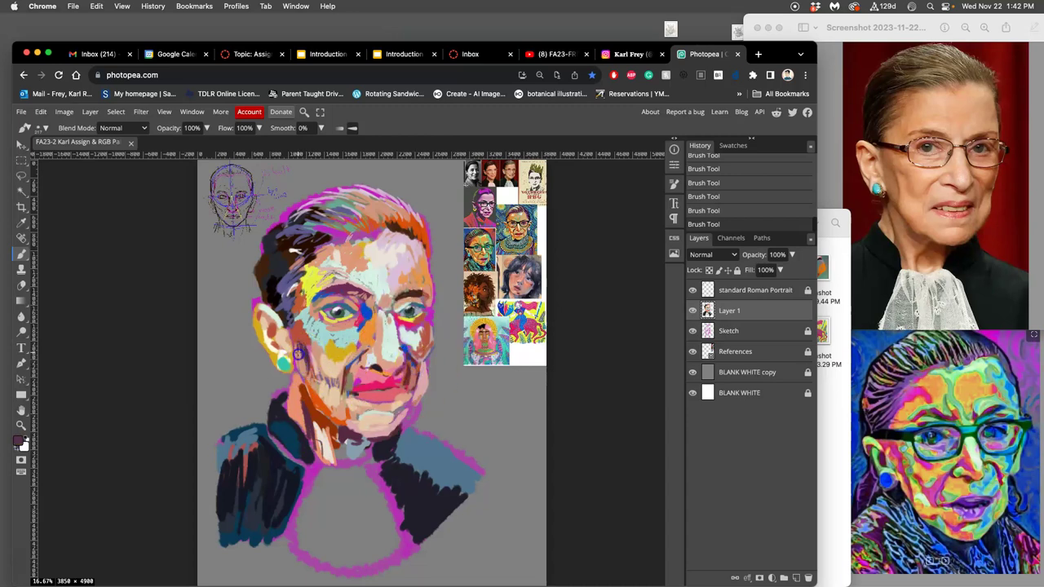
left_click(288, 290, "alt")
mouse_move(303, 343)
left_mouse_down()
mouse_move(340, 427)
mouse_move(302, 339)
mouse_move(272, 341)
mouse_move(284, 339)
mouse_move(322, 373)
left_mouse_up()
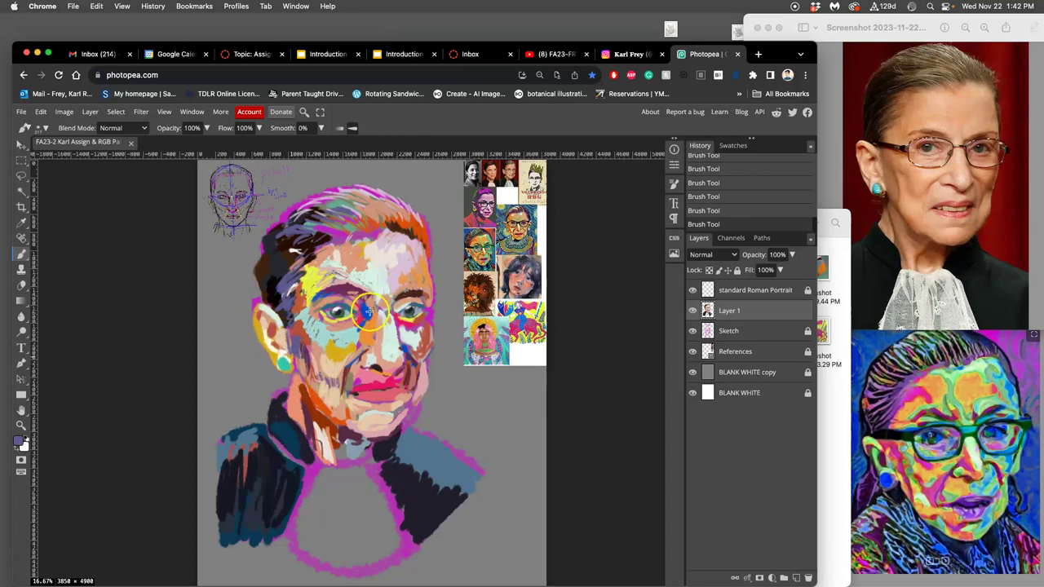
- Sample orange-red from the hair and add accents inside the ear and around both eyes
left_click(377, 227, "alt")
mouse_move(274, 319)
left_mouse_down()
mouse_move(262, 320)
mouse_move(269, 351)
left_mouse_up()
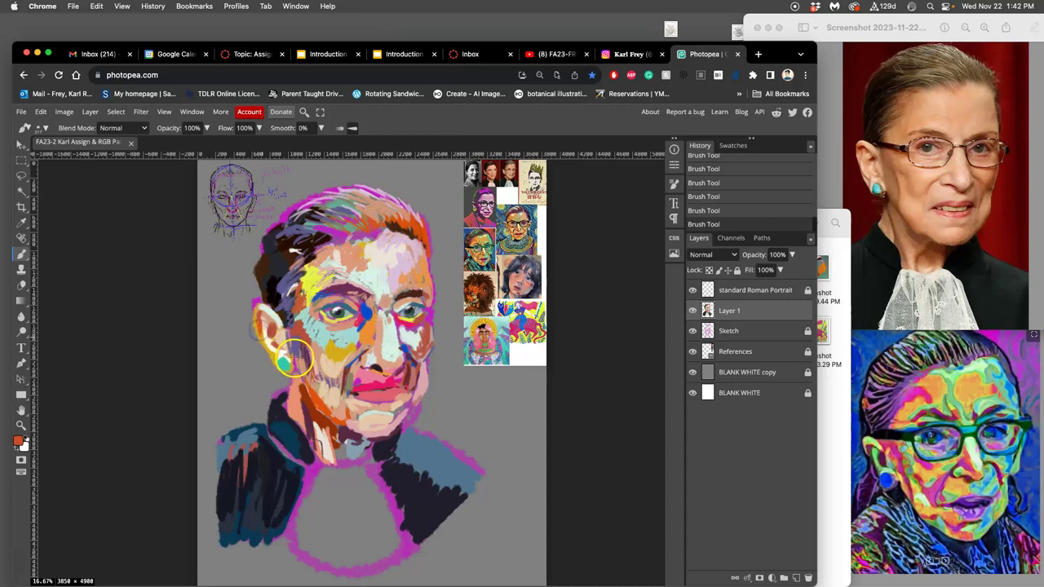
left_click_drag(357, 312, 321, 312)
mouse_move(349, 322)
left_mouse_down()
mouse_move(362, 311)
mouse_move(413, 317)
mouse_move(385, 313)
mouse_move(404, 306)
left_mouse_up()
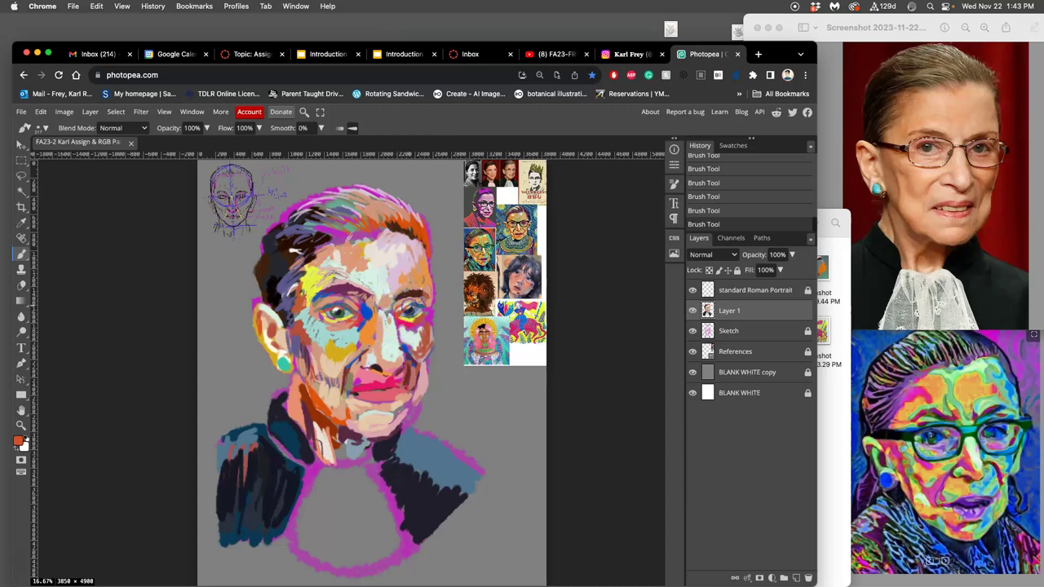
- Add sampled magenta accents around the near eye and on the neck, and brush orange-red at the neck's base
left_click(408, 323, "alt")
left_click_drag(356, 326, 346, 310)
mouse_move(314, 396)
left_mouse_down()
mouse_move(323, 433)
mouse_move(345, 444)
mouse_move(340, 460)
mouse_move(345, 447)
mouse_move(375, 460)
mouse_move(382, 443)
mouse_move(367, 456)
mouse_move(337, 420)
mouse_move(358, 455)
left_mouse_up()
left_click(337, 417, "alt")
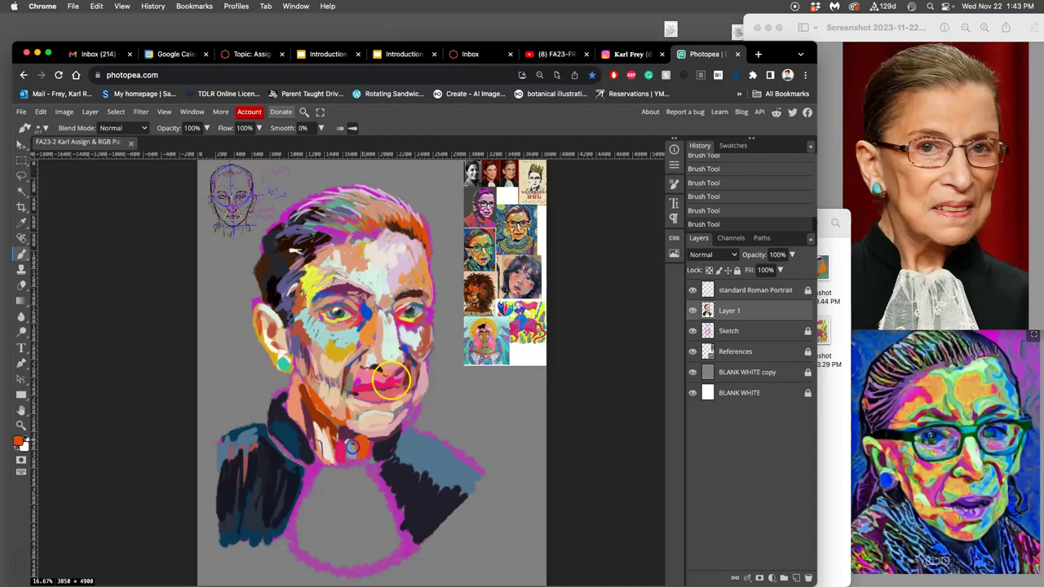
- Rework the base of the neck with sampled reddish-brown and pale peach strokes between the robe's collar edges
left_click(361, 446, "alt")
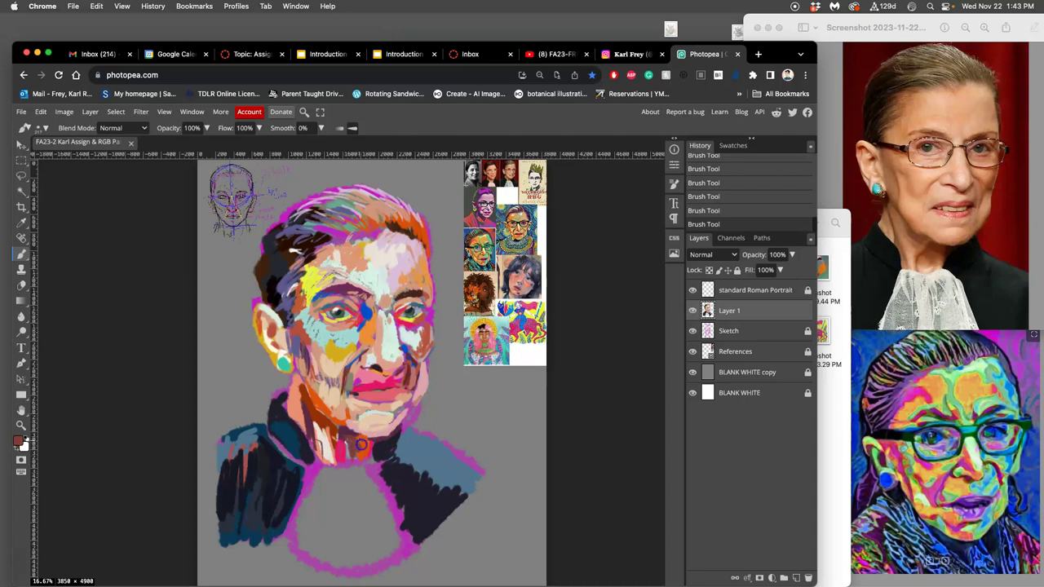
left_click(363, 359, "alt")
left_click_drag(345, 447, 348, 453)
left_click(327, 451, "alt")
left_click_drag(339, 456, 329, 451)
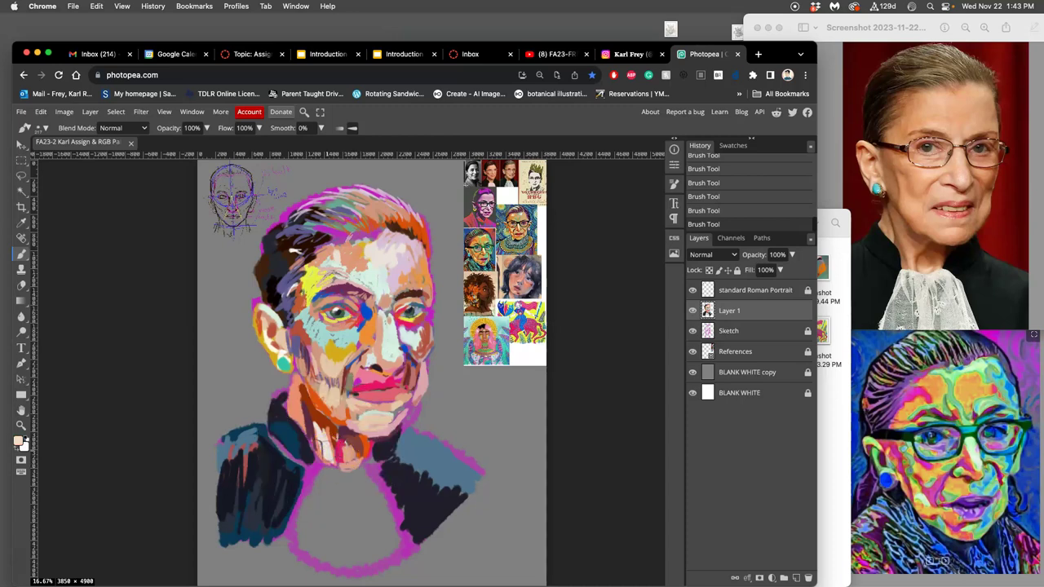
left_click(349, 447, "alt")
left_click(330, 440, "alt")
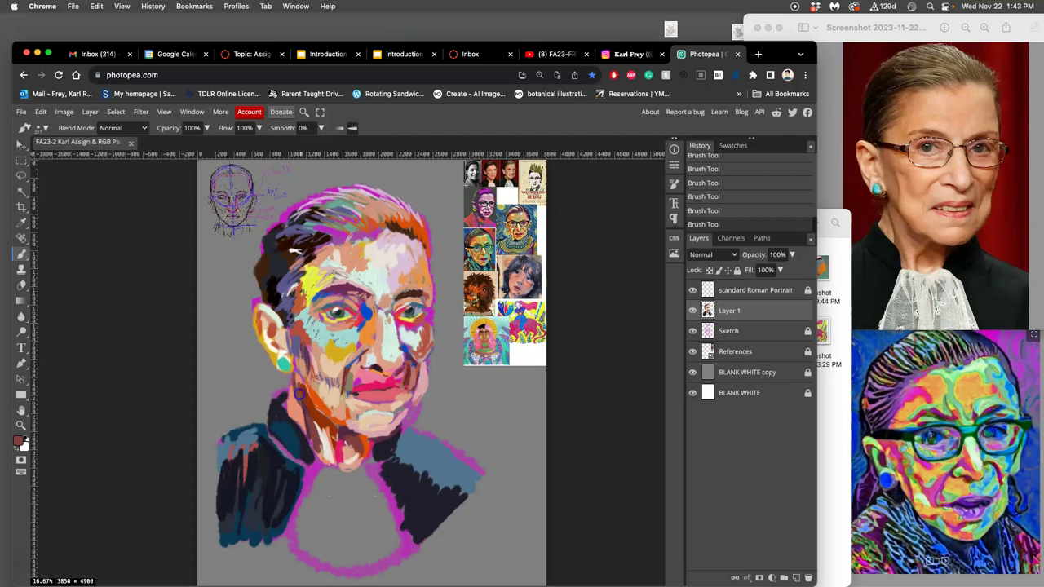
- Paint sampled salmon and brown strokes down the side of the neck below the ear
left_click(303, 394, "alt")
left_click(303, 380, "alt")
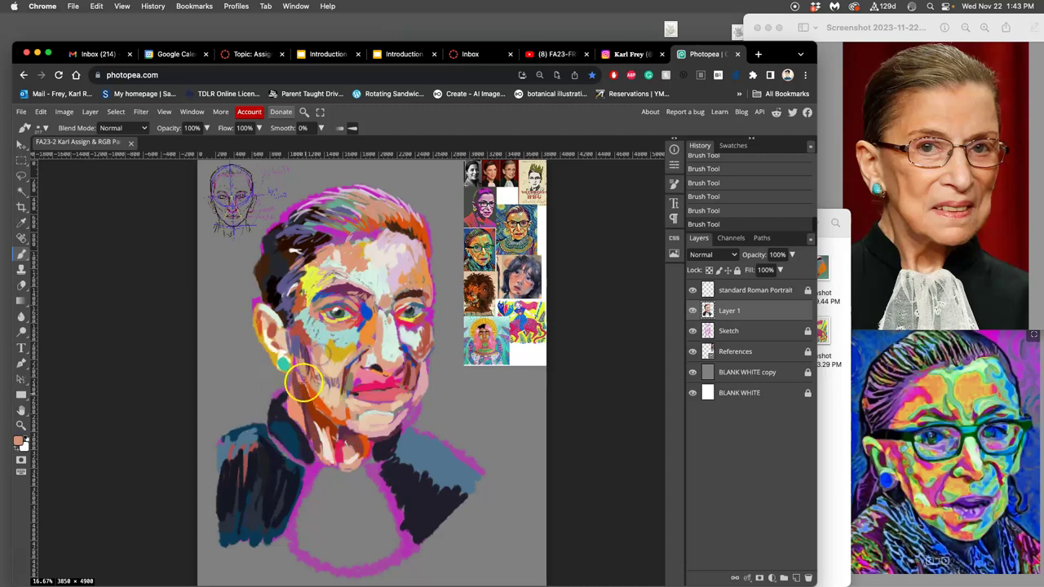
mouse_move(305, 394)
left_mouse_down()
mouse_move(310, 430)
mouse_move(293, 395)
mouse_move(300, 417)
mouse_move(349, 449)
mouse_move(294, 407)
left_mouse_up()
left_click(309, 428, "alt")
left_click(346, 444, "alt")
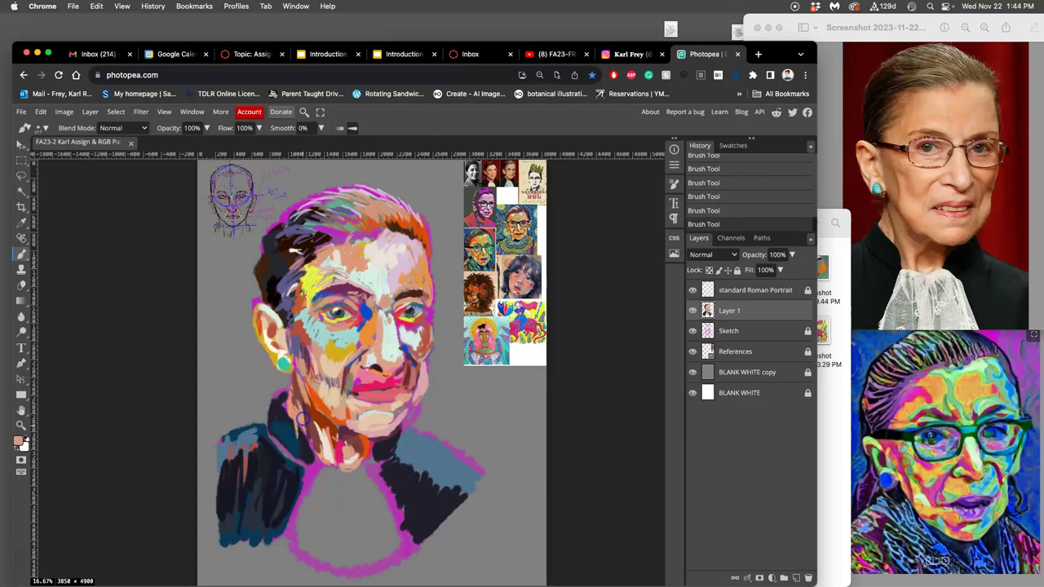
- Sample dark blue from the robe's collar and brush it around the far eye and onto the near shoulder
left_click(293, 431, "alt")
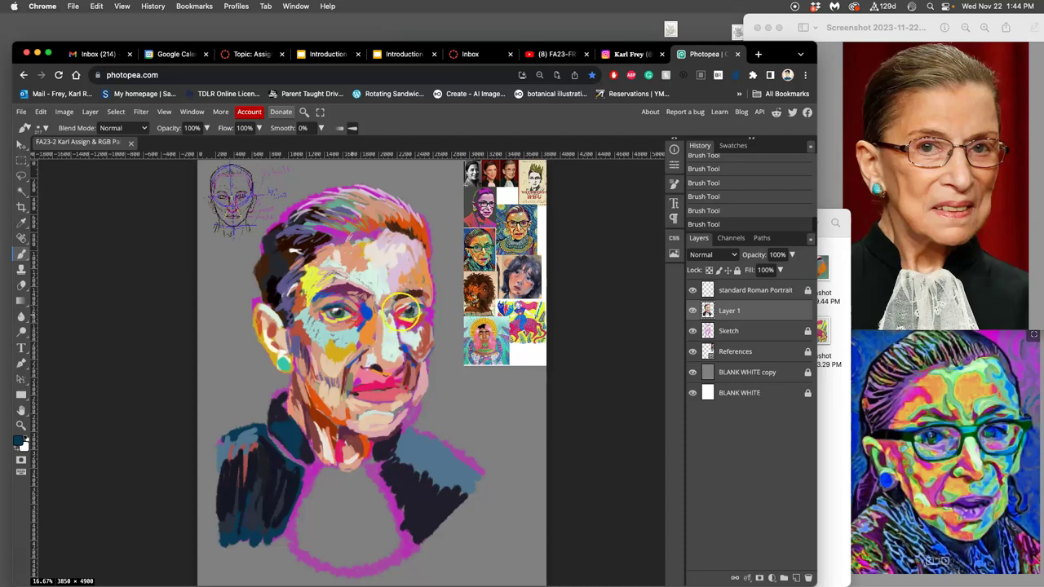
left_click_drag(396, 314, 404, 309)
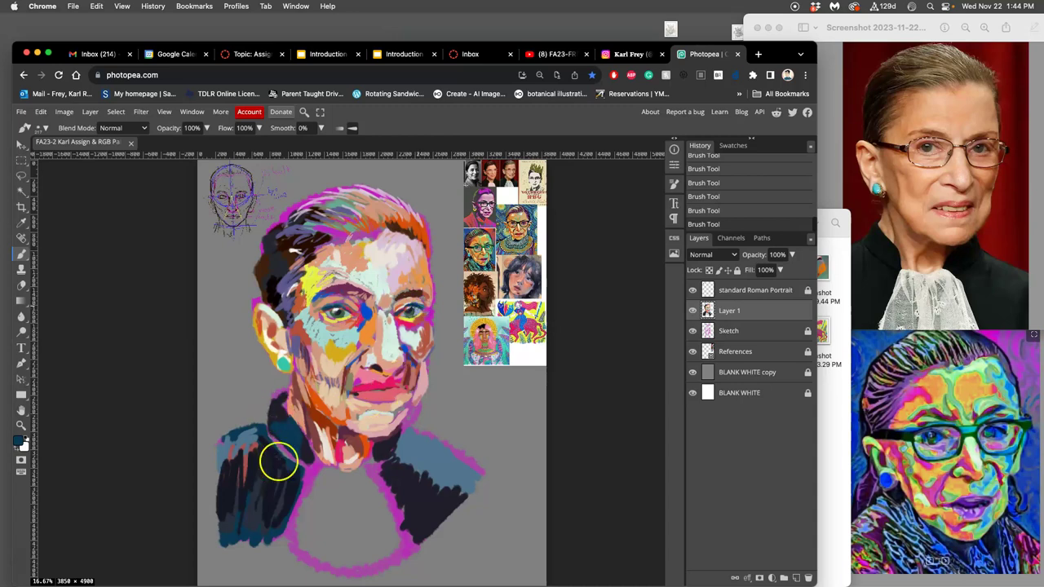
left_click_drag(261, 437, 295, 461)
- Rework the lips and the corners of the mouth with hot pink and salmon sampled from the face
mouse_move(371, 422)
left_mouse_down()
mouse_move(374, 388)
mouse_move(356, 392)
left_mouse_up()
left_click_drag(367, 390, 368, 393)
mouse_move(399, 392)
left_mouse_down()
mouse_move(395, 381)
mouse_move(399, 390)
left_mouse_up()
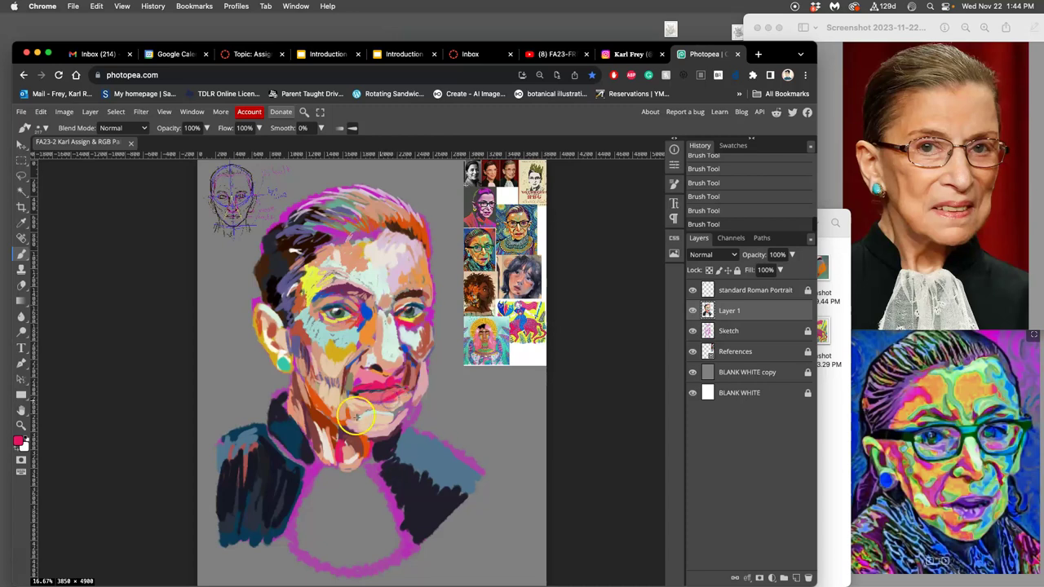
left_click(363, 394, "alt")
left_click(359, 386, "alt")
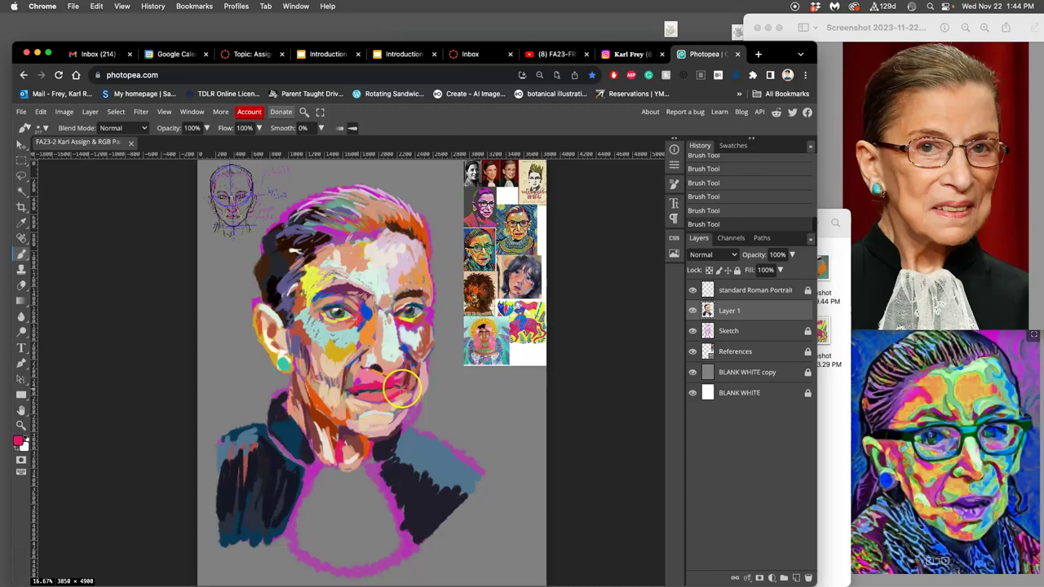
left_click(402, 395, "alt")
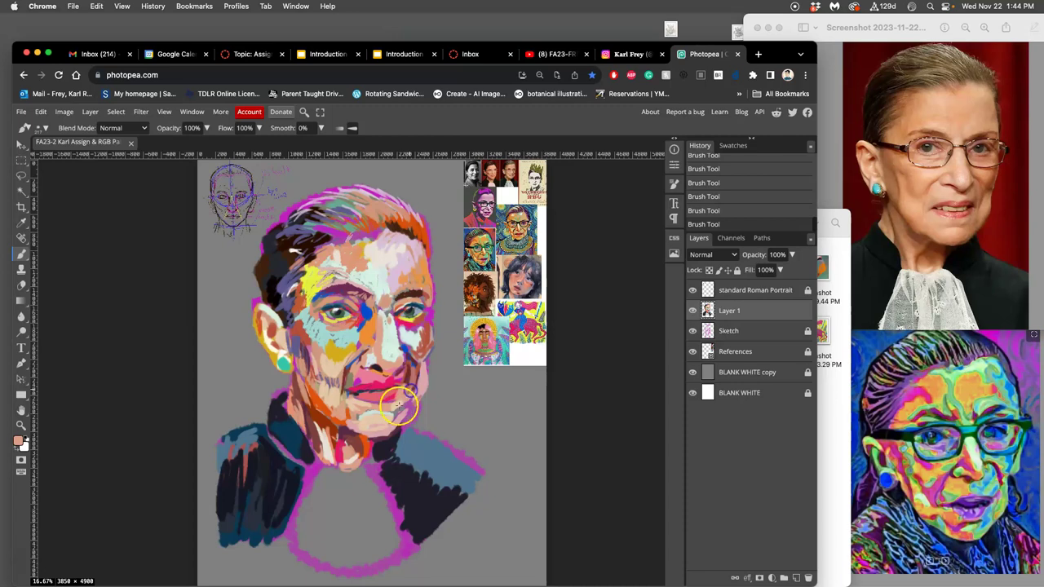
- Define the mouth line with sampled dark red and touch the same color onto the neck's edge and dark hair
left_click(396, 390, "alt")
left_click(388, 388, "alt")
left_click_drag(375, 391, 348, 392)
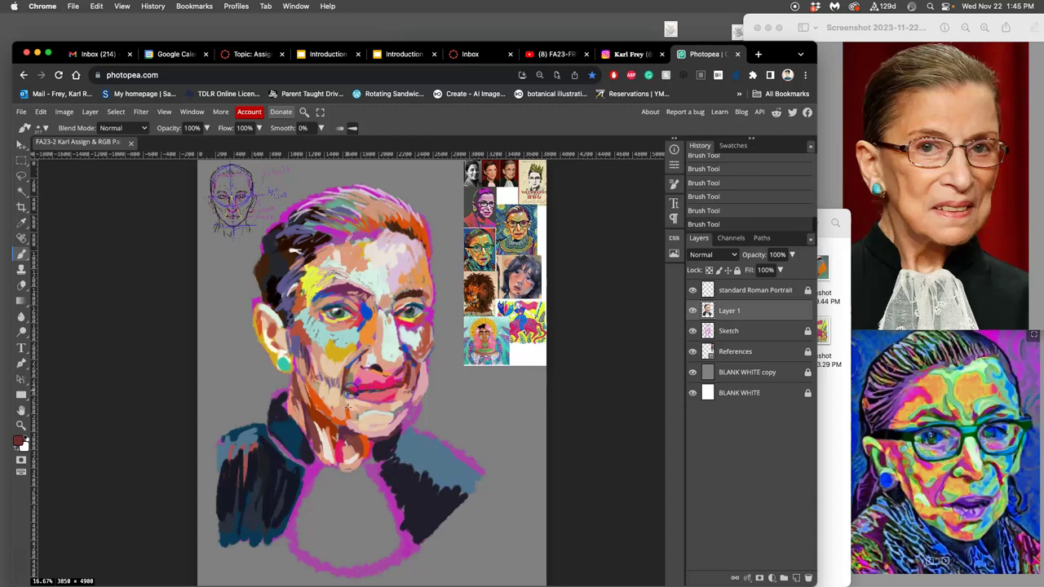
left_click_drag(309, 455, 320, 435)
left_click_drag(308, 217, 285, 275)
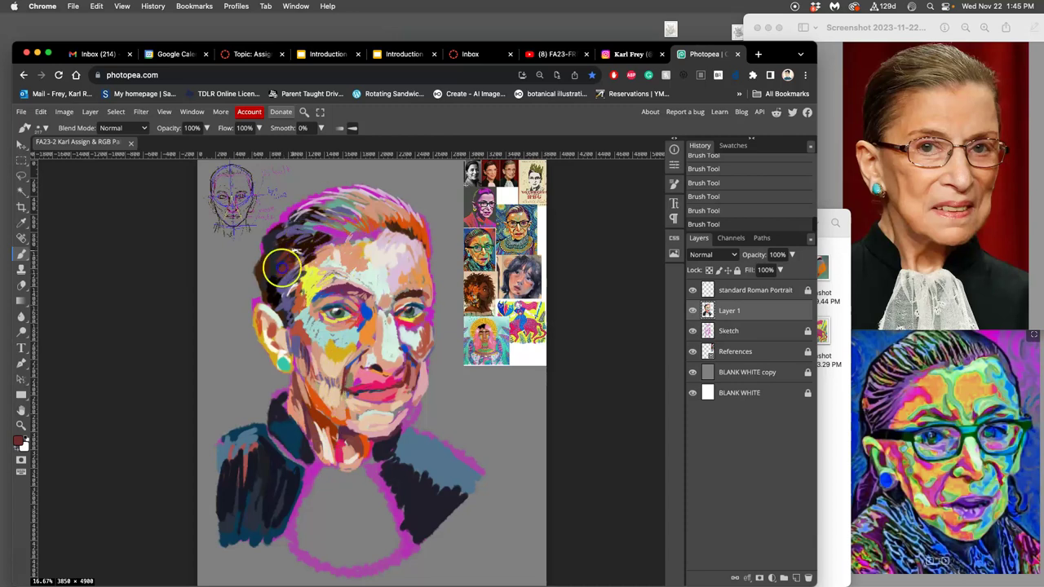
- Hatch pale mint highlights along the far shoulder of the robe and shade beneath them with black sampled from the hair
left_click(249, 443, "alt")
left_click(414, 345, "alt")
left_click_drag(456, 468, 459, 474)
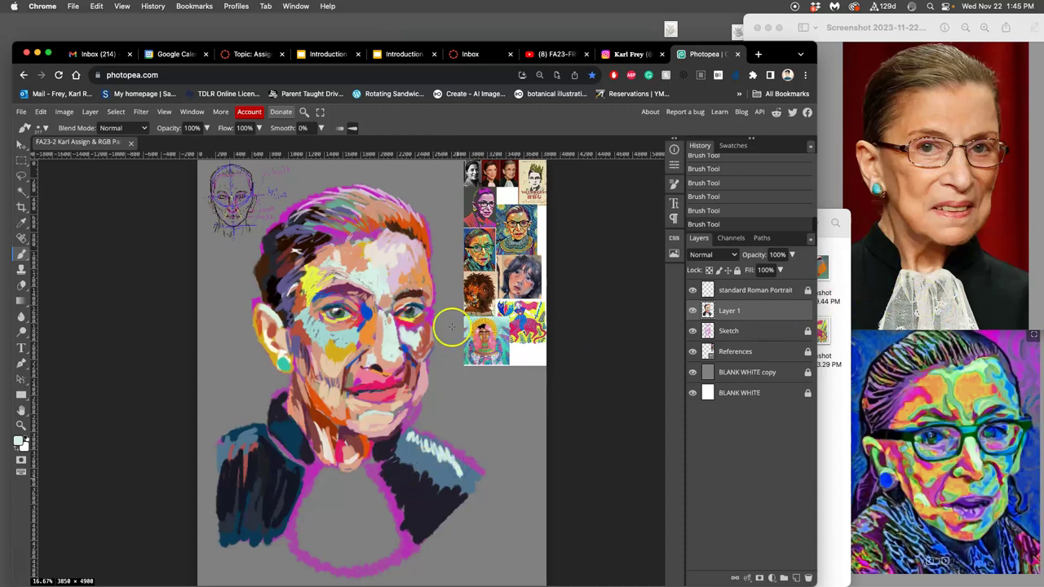
left_click(373, 301, "alt")
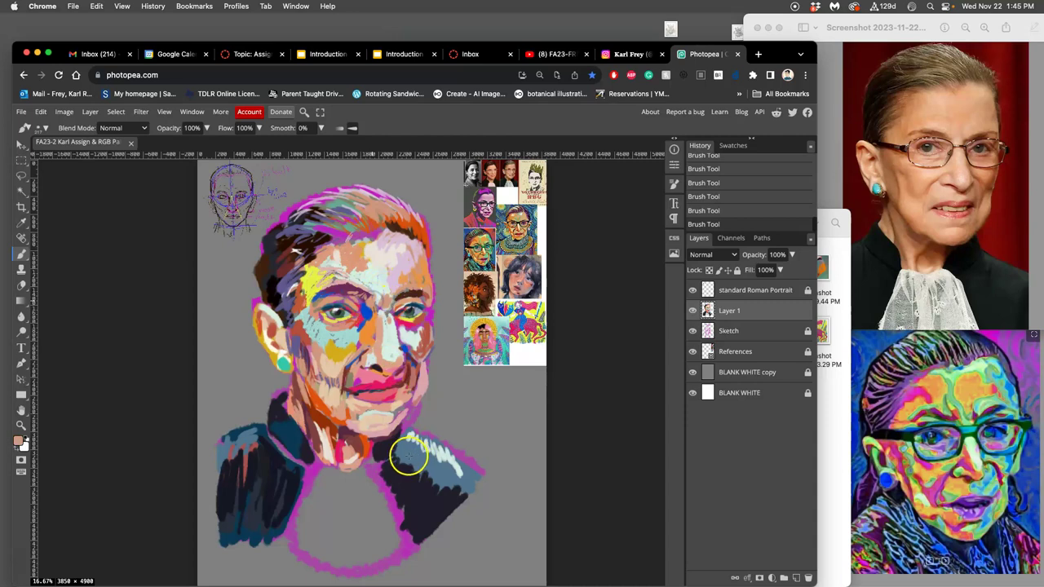
left_click(273, 281, "alt")
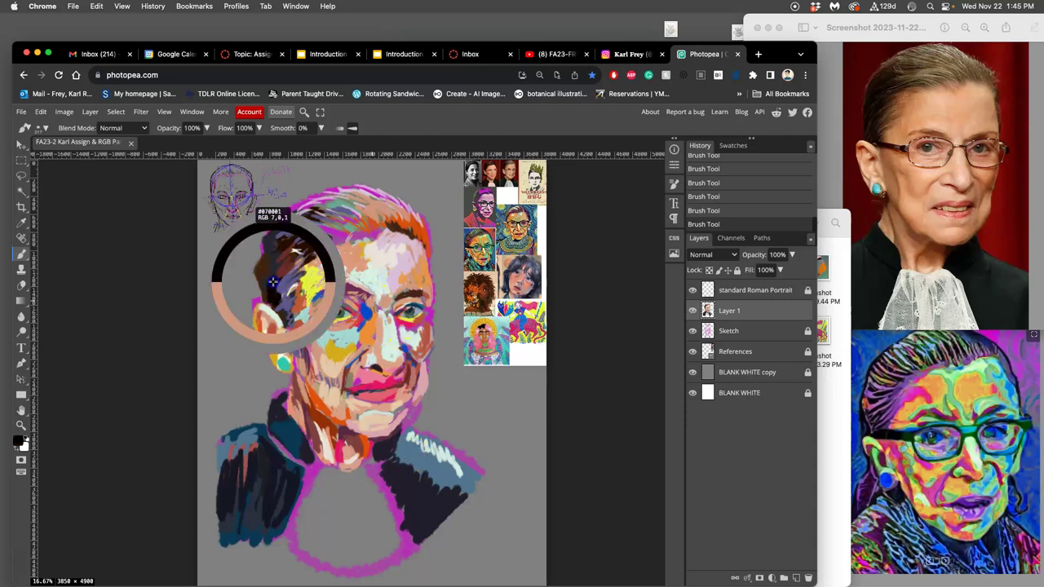
mouse_move(400, 458)
left_mouse_down()
mouse_move(420, 480)
mouse_move(429, 461)
mouse_move(441, 488)
left_mouse_up()
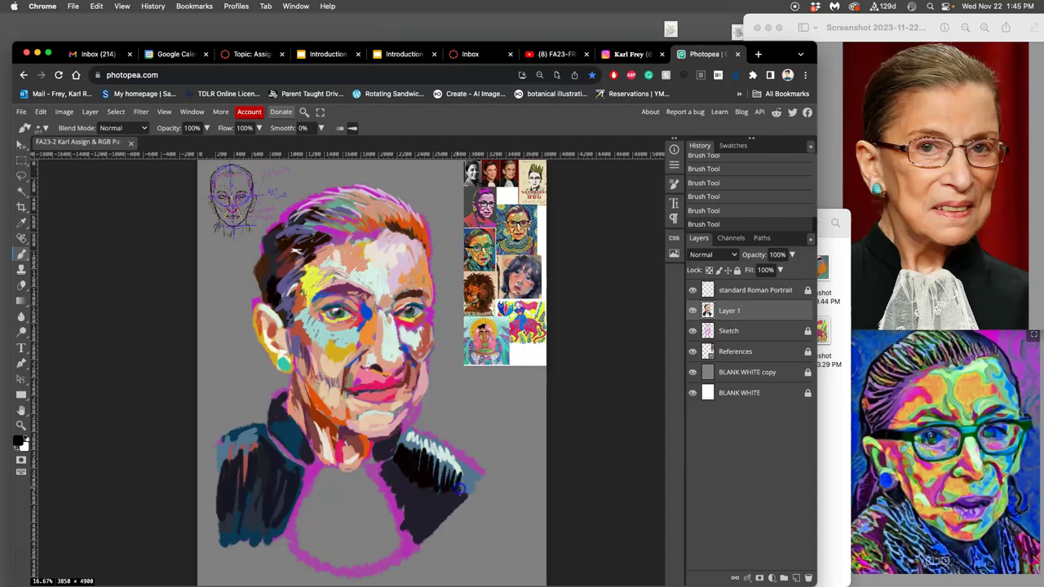
- Fill the empty jabot below the neck with light turquoise sampled from the reference images
left_click(476, 351, "alt")
mouse_move(335, 498)
left_mouse_down()
mouse_move(310, 533)
mouse_move(318, 466)
mouse_move(291, 539)
left_mouse_up()
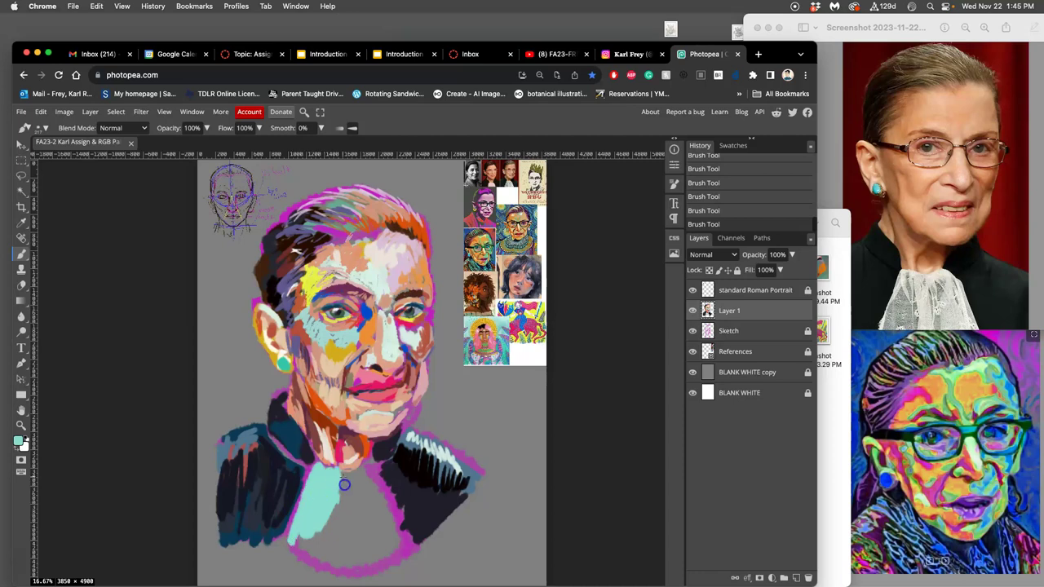
mouse_move(360, 481)
left_mouse_down()
mouse_move(396, 513)
mouse_move(391, 527)
mouse_move(381, 538)
mouse_move(359, 505)
mouse_move(345, 554)
mouse_move(326, 514)
mouse_move(316, 539)
left_mouse_up()
mouse_move(344, 481)
left_mouse_down()
mouse_move(336, 531)
mouse_move(351, 571)
mouse_move(353, 516)
mouse_move(364, 515)
mouse_move(376, 562)
mouse_move(393, 555)
mouse_move(348, 571)
mouse_move(301, 533)
left_mouse_up()
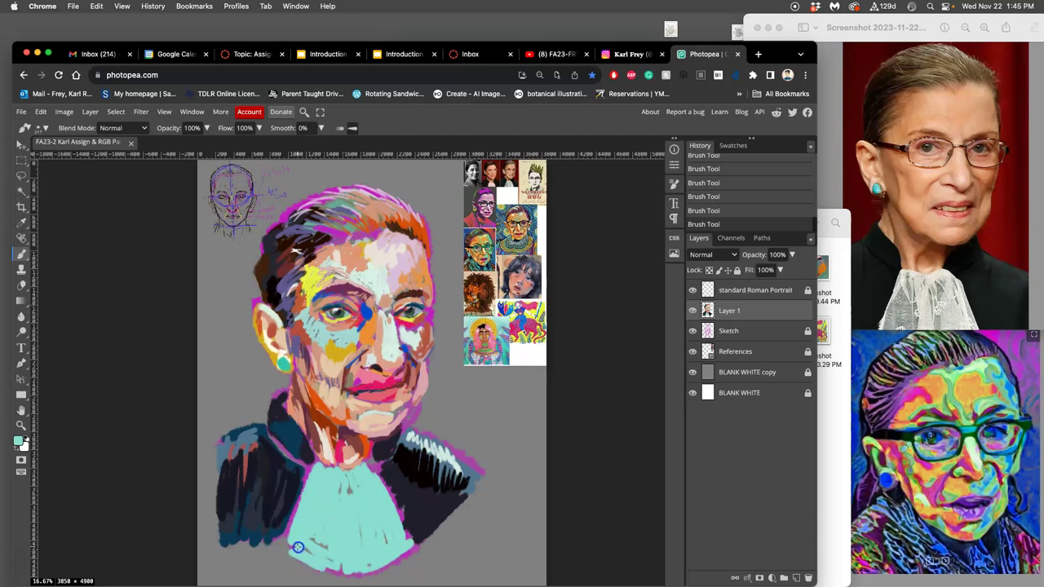
- Add pale mint highlights sampled from the nose and purple fold lines down the jabot
left_click(391, 339, "alt")
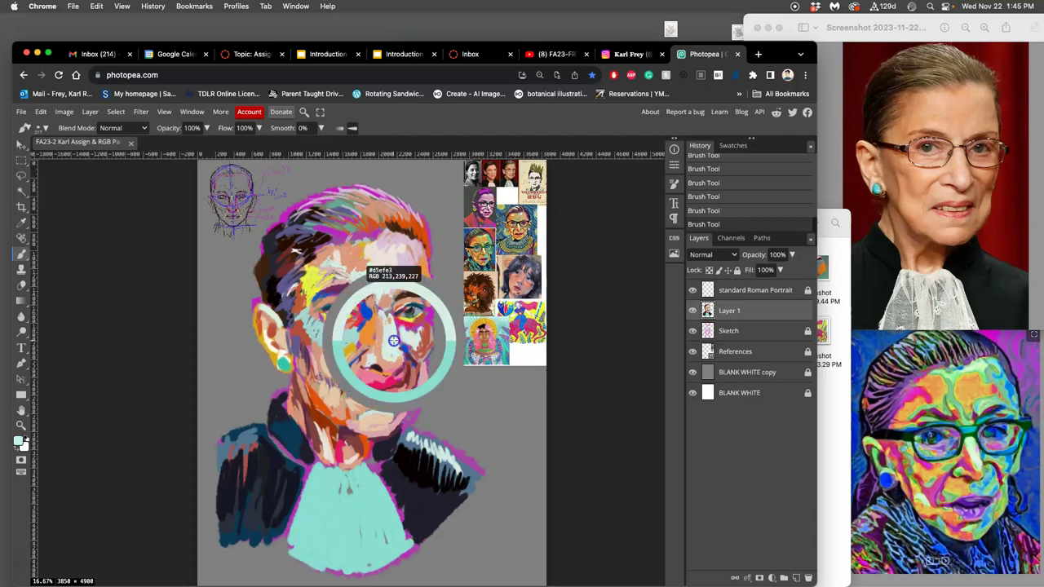
mouse_move(339, 471)
left_mouse_down()
mouse_move(331, 530)
mouse_move(340, 554)
mouse_move(345, 475)
mouse_move(356, 561)
mouse_move(335, 551)
mouse_move(317, 494)
mouse_move(319, 514)
left_mouse_up()
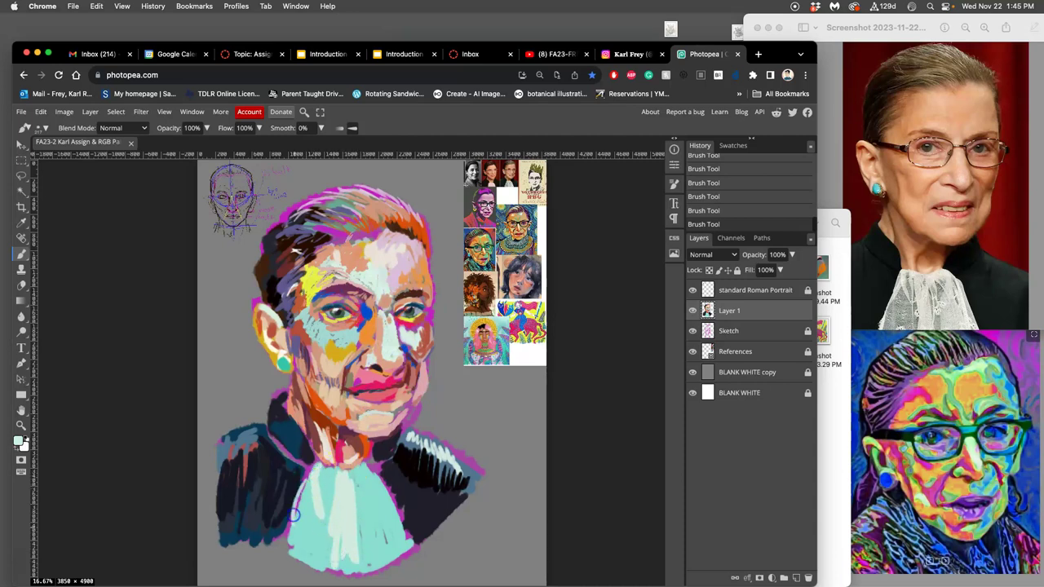
left_click(400, 343, "alt")
left_click_drag(352, 482, 359, 502)
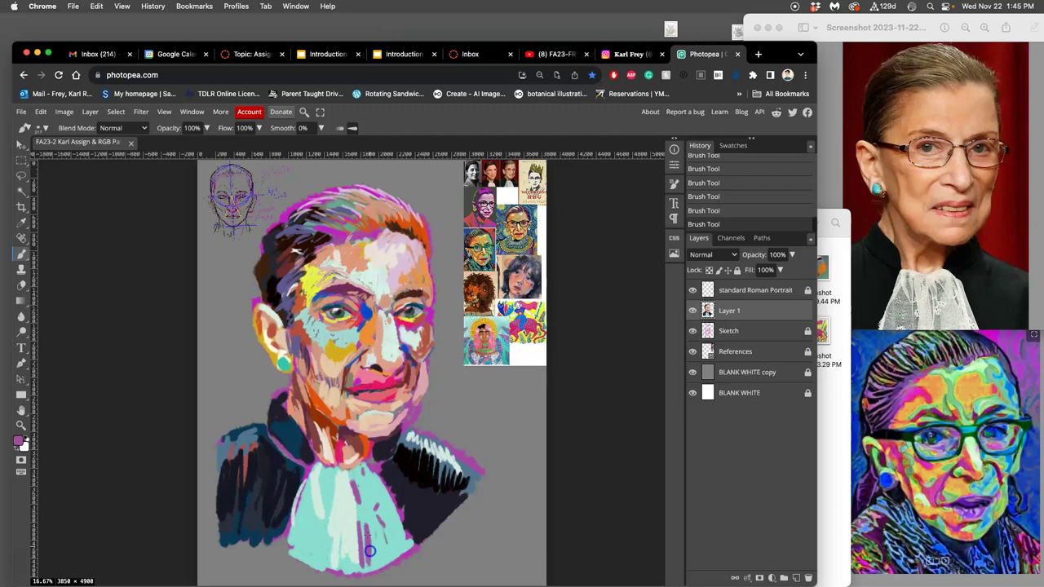
- Paint muted violet fold lines down the middle and near side of the jabot using a color sampled from the face
left_click(322, 339, "alt")
left_click(364, 309, "alt")
left_click_drag(356, 507, 357, 536)
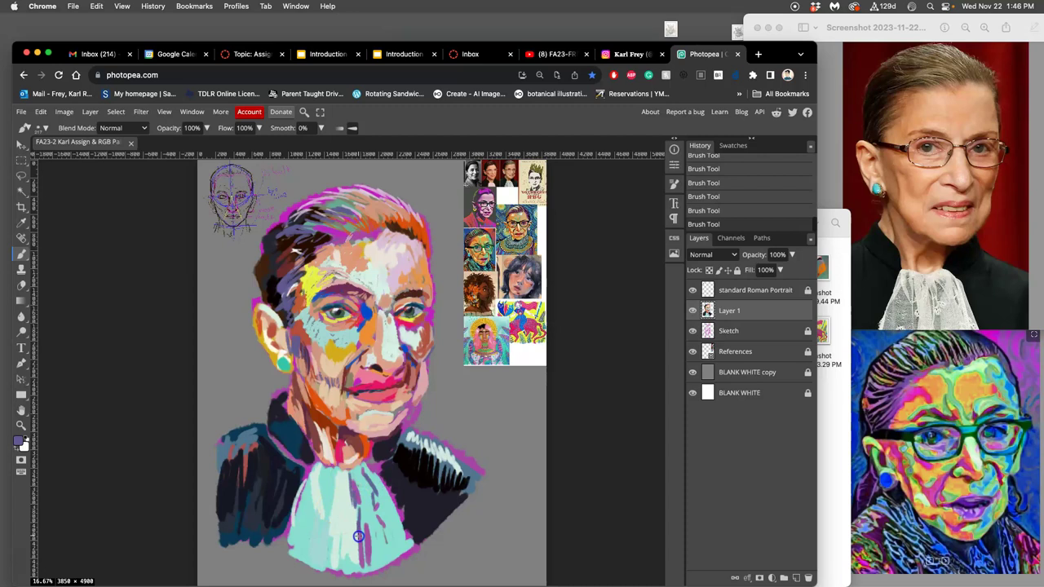
left_click_drag(336, 490, 332, 552)
mouse_move(331, 517)
left_mouse_down()
mouse_move(326, 559)
mouse_move(320, 493)
mouse_move(296, 550)
left_mouse_up()
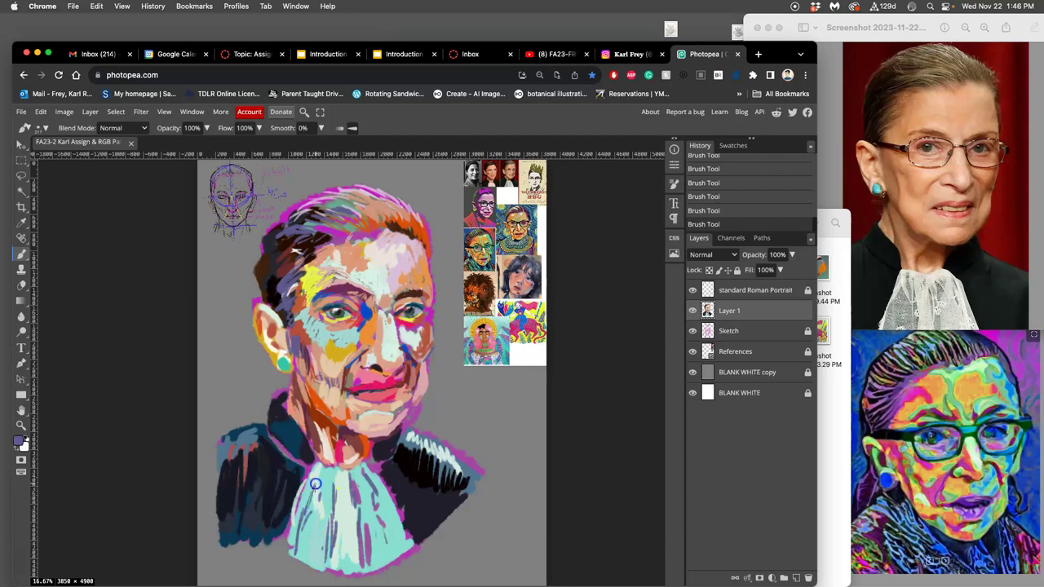
mouse_move(319, 512)
left_mouse_down()
mouse_move(299, 568)
mouse_move(322, 552)
left_mouse_up()
- Sample mustard yellow from the cheek and streak it down the center and far edge of the jabot
left_click(344, 353, "alt")
left_click(352, 489)
mouse_move(355, 479)
left_mouse_down()
mouse_move(368, 529)
mouse_move(378, 493)
mouse_move(384, 502)
mouse_move(379, 482)
mouse_move(393, 563)
left_mouse_up()
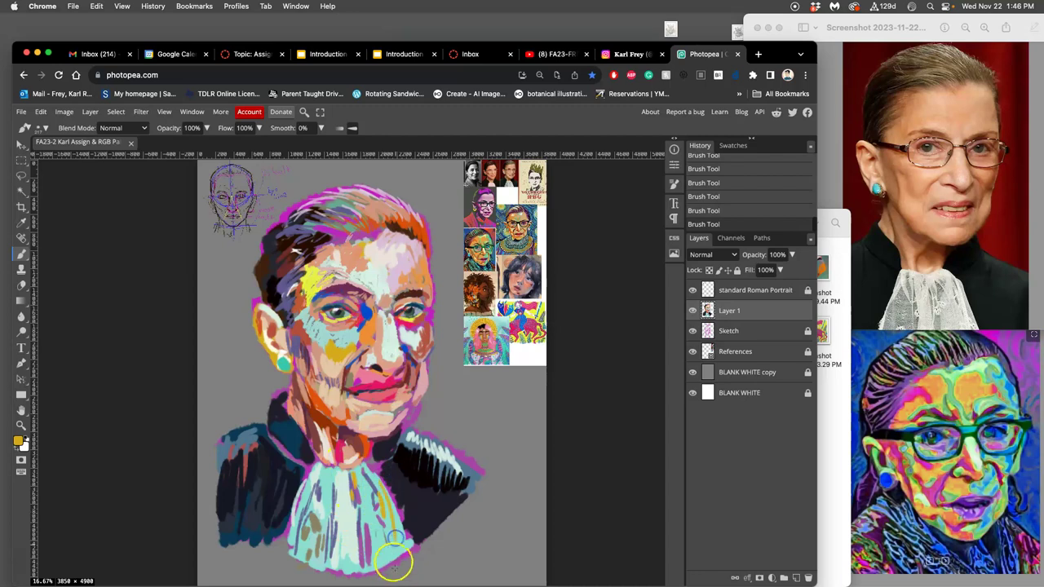
- Layer sampled pale mint strokes over the jabot's folds, from the far side across to the near lower part
left_click(350, 529, "alt")
left_click_drag(385, 494, 394, 568)
left_click_drag(390, 519, 387, 553)
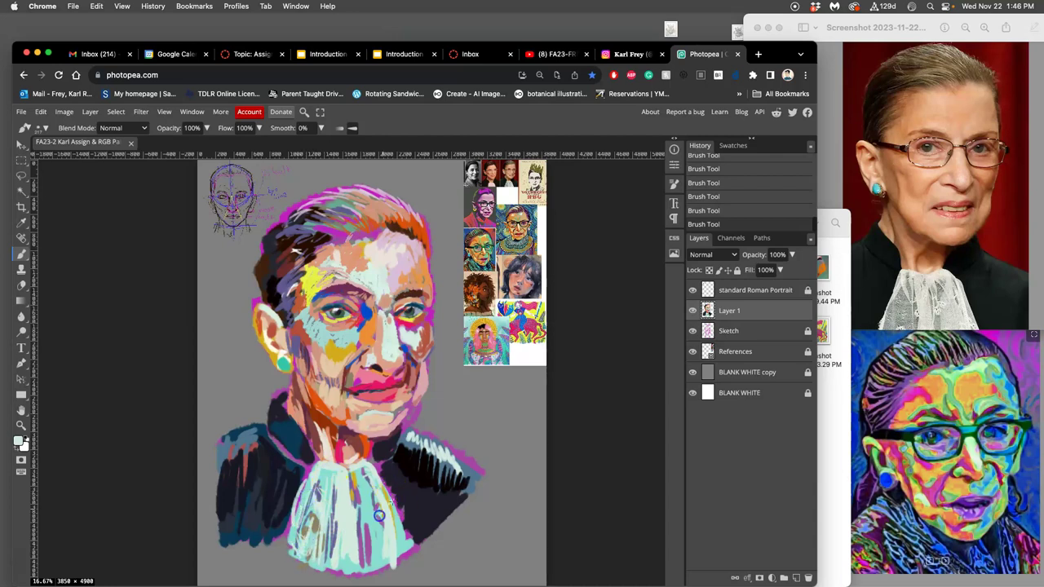
mouse_move(362, 490)
left_mouse_down()
mouse_move(363, 554)
mouse_move(377, 570)
left_mouse_up()
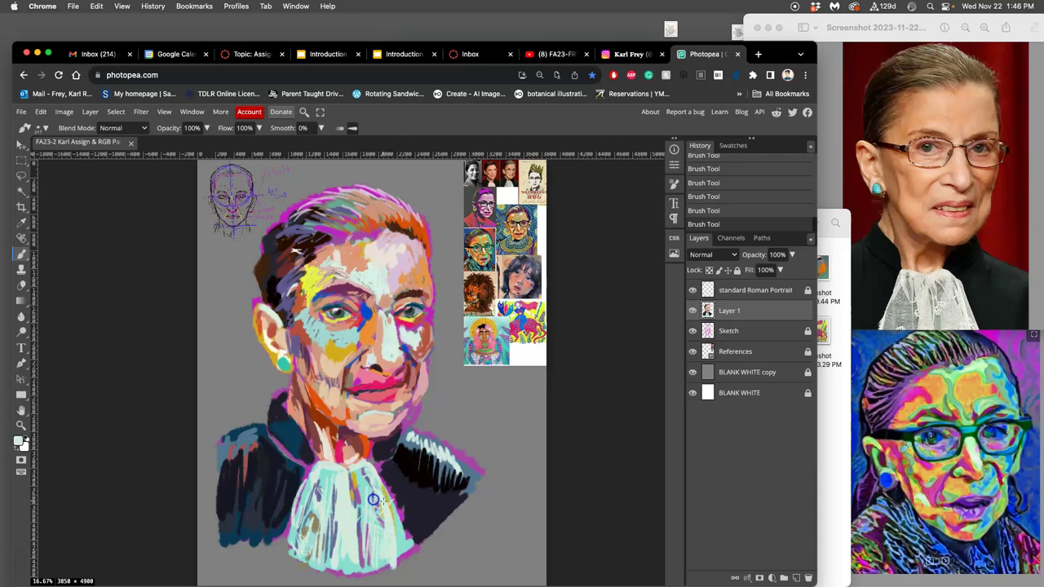
mouse_move(362, 470)
left_mouse_down()
mouse_move(366, 495)
mouse_move(371, 468)
mouse_move(400, 503)
left_mouse_up()
key("super+plus")
key("super+plus")
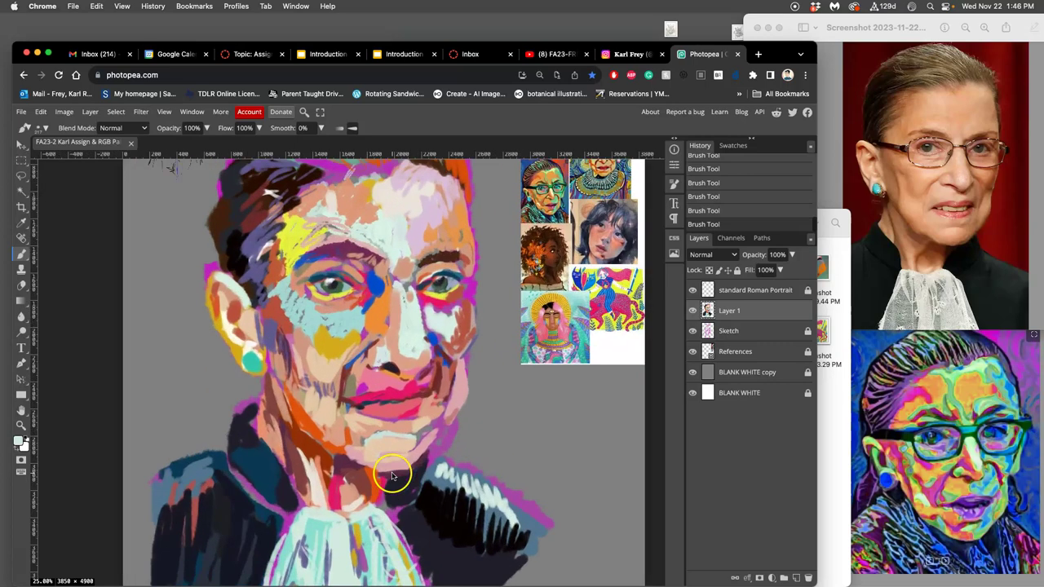
left_click_drag(394, 455, 399, 281)
left_click_drag(395, 387, 395, 380)
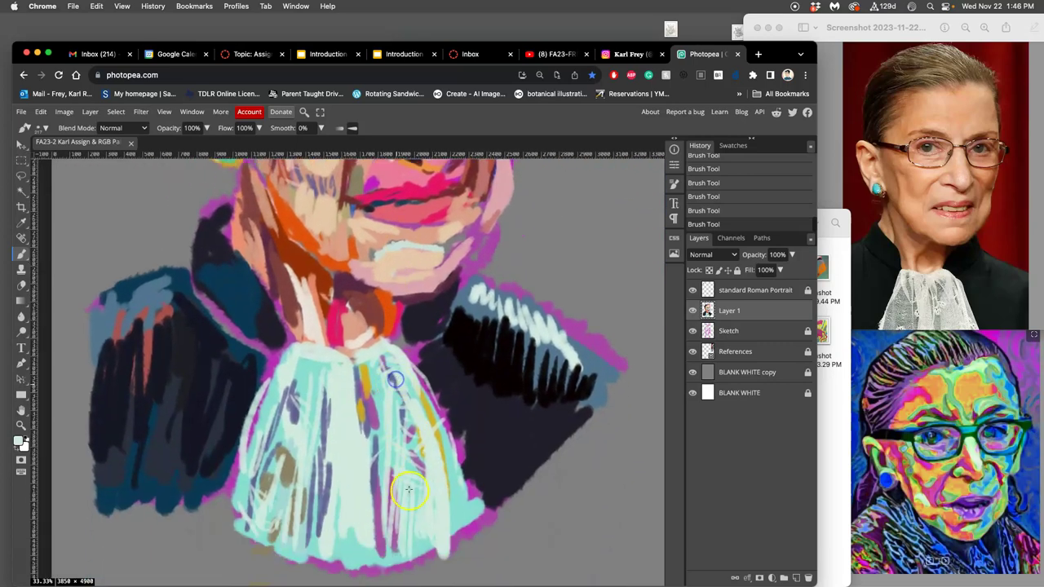
mouse_move(365, 471)
left_mouse_down()
mouse_move(352, 541)
mouse_move(333, 465)
mouse_move(323, 473)
mouse_move(329, 529)
left_mouse_up()
- Deepen the jabot's upper and central folds with sampled muted violet and slate blue from the robe's shoulder
left_click(320, 461, "alt")
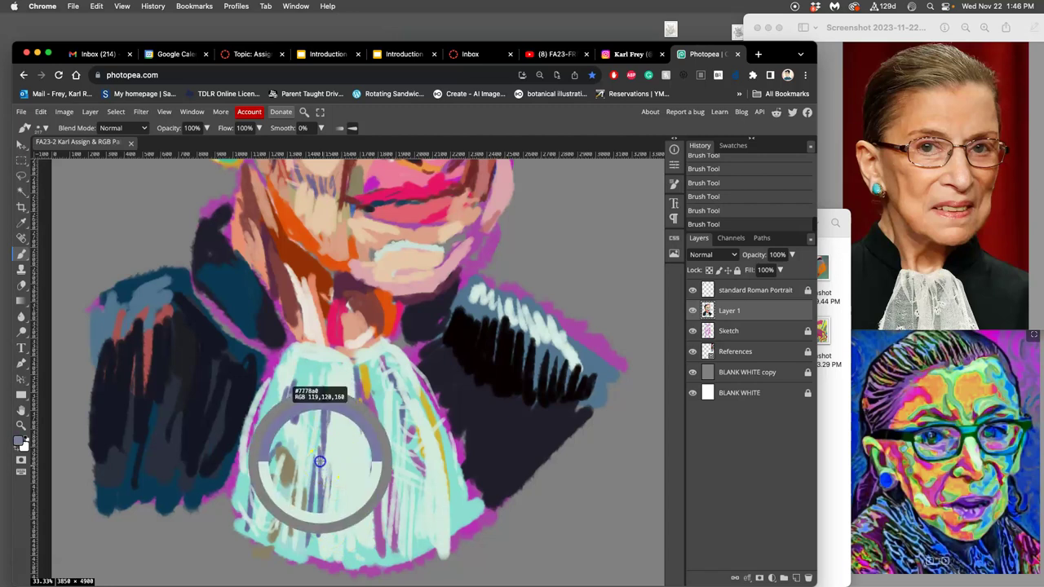
mouse_move(363, 417)
left_mouse_down()
mouse_move(358, 523)
mouse_move(372, 431)
left_mouse_up()
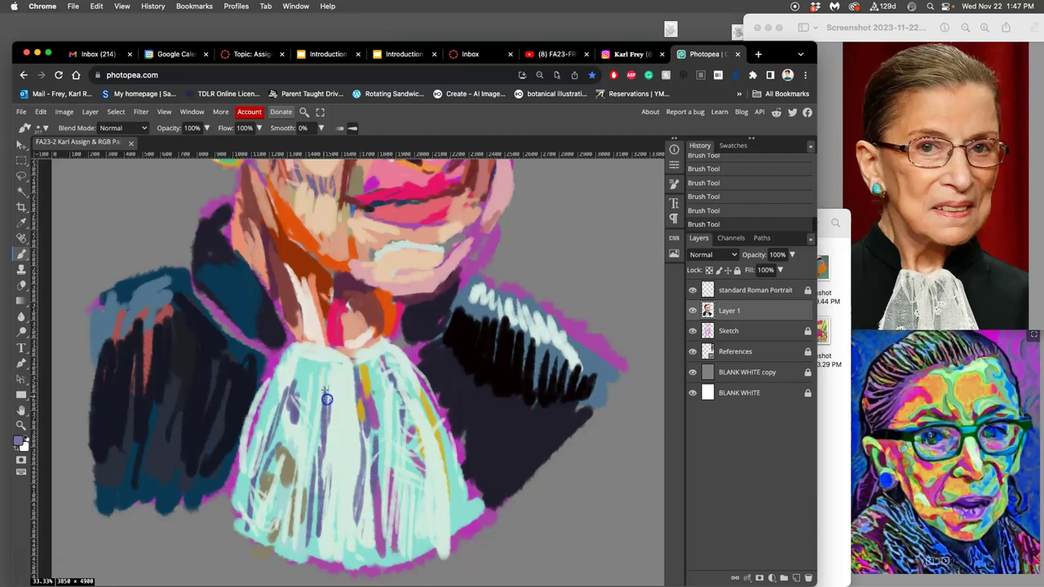
left_click_drag(309, 370, 312, 410)
left_click(171, 278, "alt")
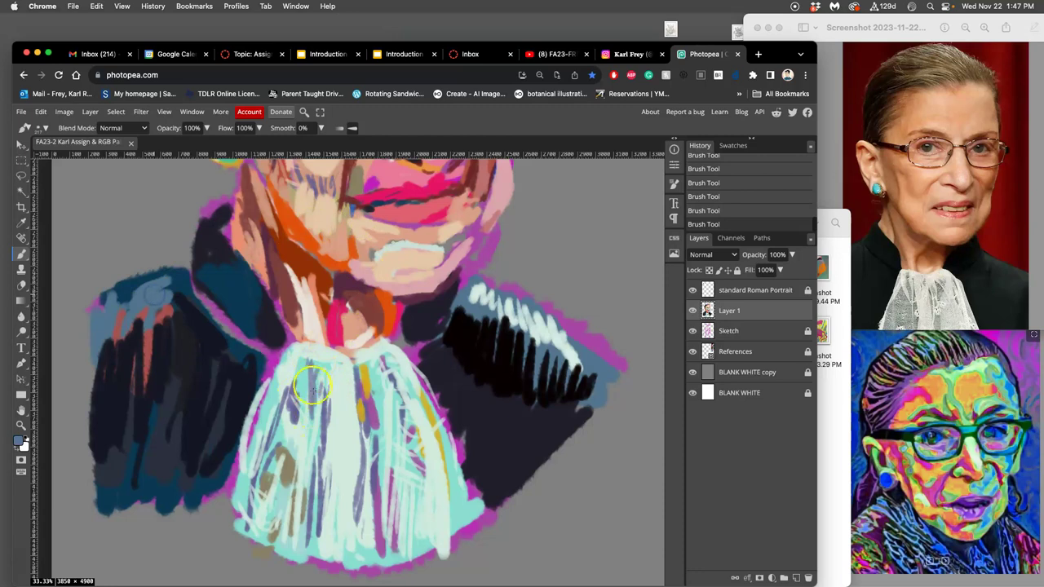
mouse_move(306, 367)
left_mouse_down()
mouse_move(314, 412)
mouse_move(302, 377)
mouse_move(306, 401)
left_mouse_up()
left_click(313, 438, "alt")
mouse_move(300, 353)
left_mouse_down()
mouse_move(287, 393)
mouse_move(350, 419)
left_mouse_up()
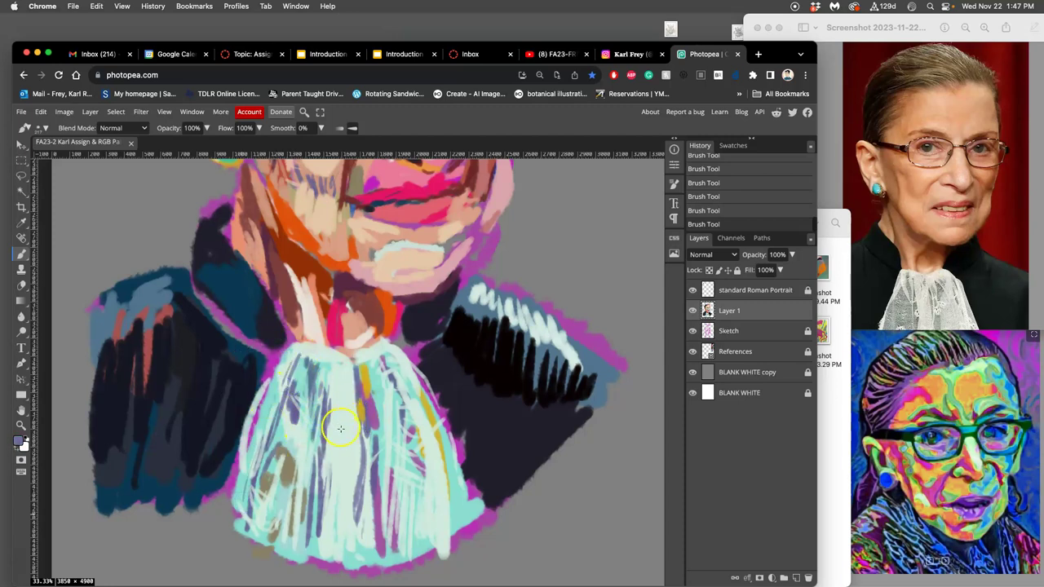
mouse_move(369, 440)
left_mouse_down()
mouse_move(394, 422)
mouse_move(351, 423)
left_mouse_up()
- Soften the jabot's fold lines with pale mint strokes on the far side and over the brown patch
left_click_drag(400, 434, 417, 407)
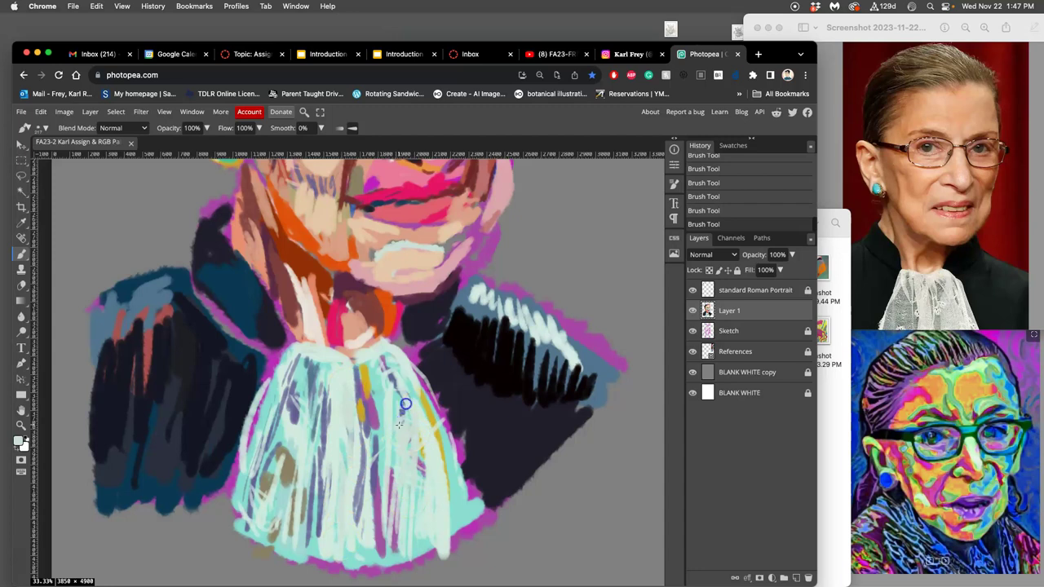
left_click_drag(396, 474, 389, 525)
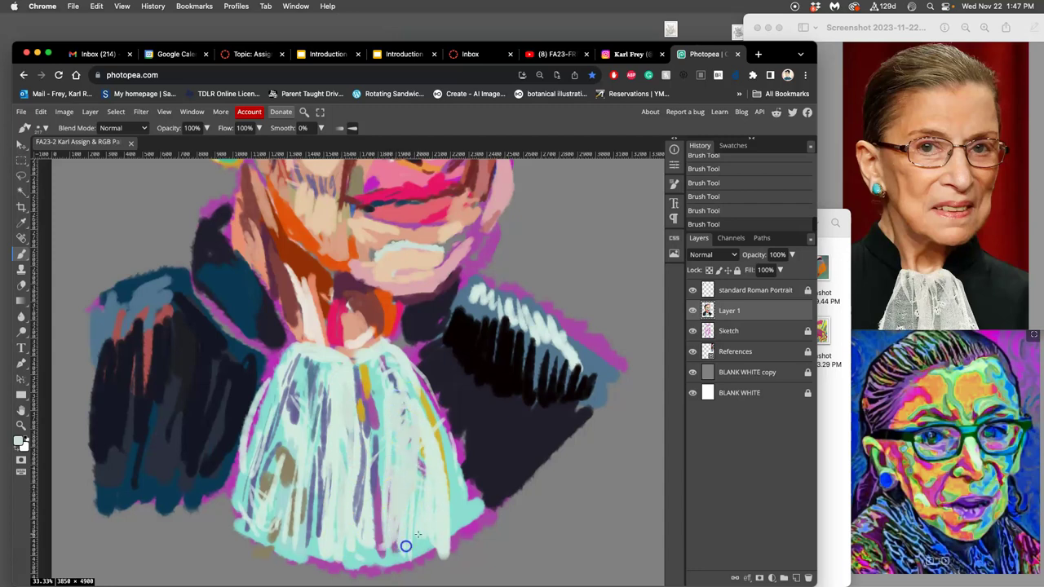
mouse_move(288, 481)
left_mouse_down()
mouse_move(303, 453)
mouse_move(284, 502)
left_mouse_up()
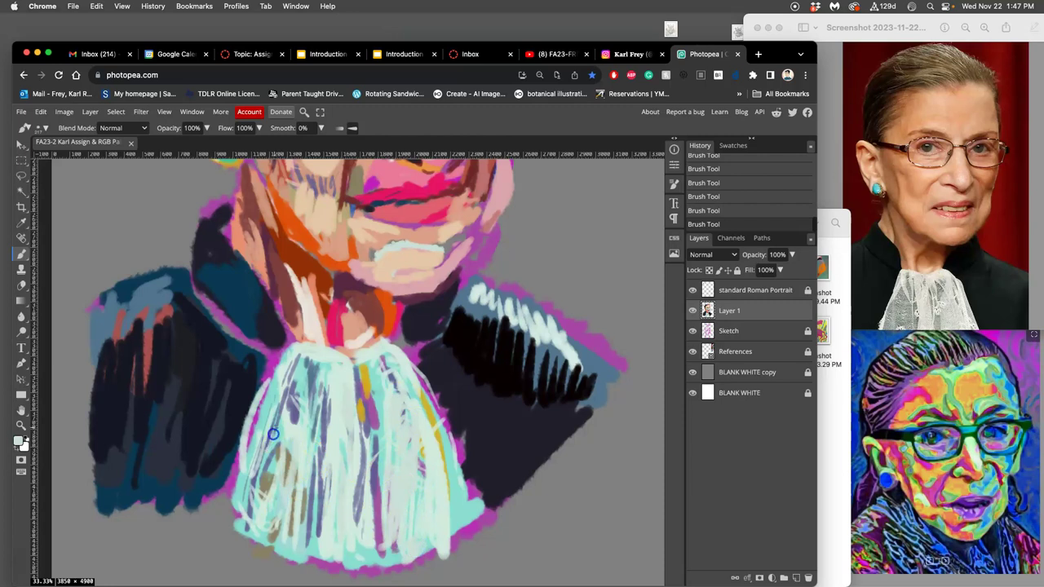
- Sample muted violet from the dark hair and brush loose strokes behind the ear and neck, undoing the marks beside the far jaw
key("super+minus")
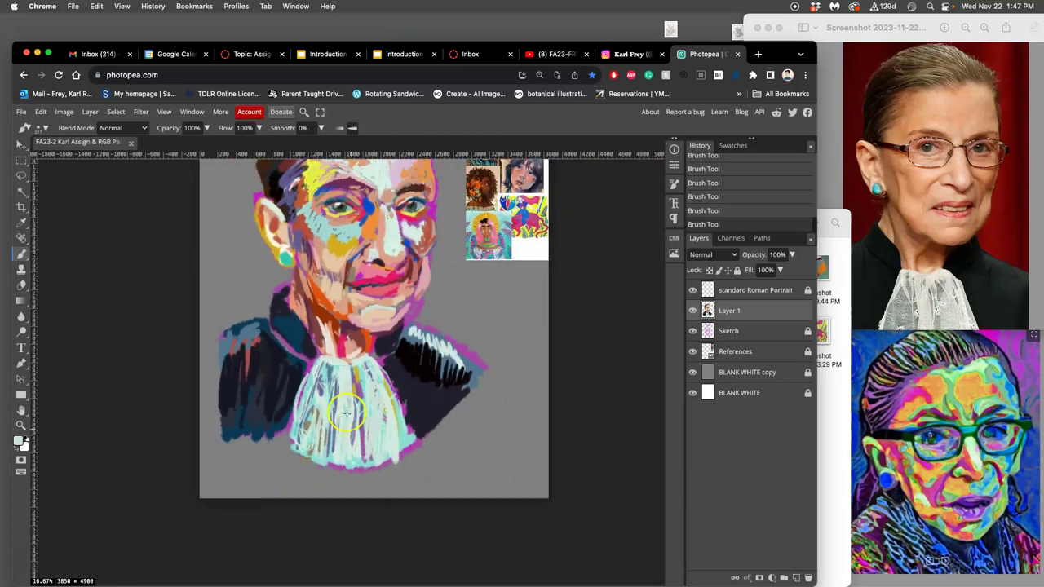
left_click_drag(391, 328, 380, 433)
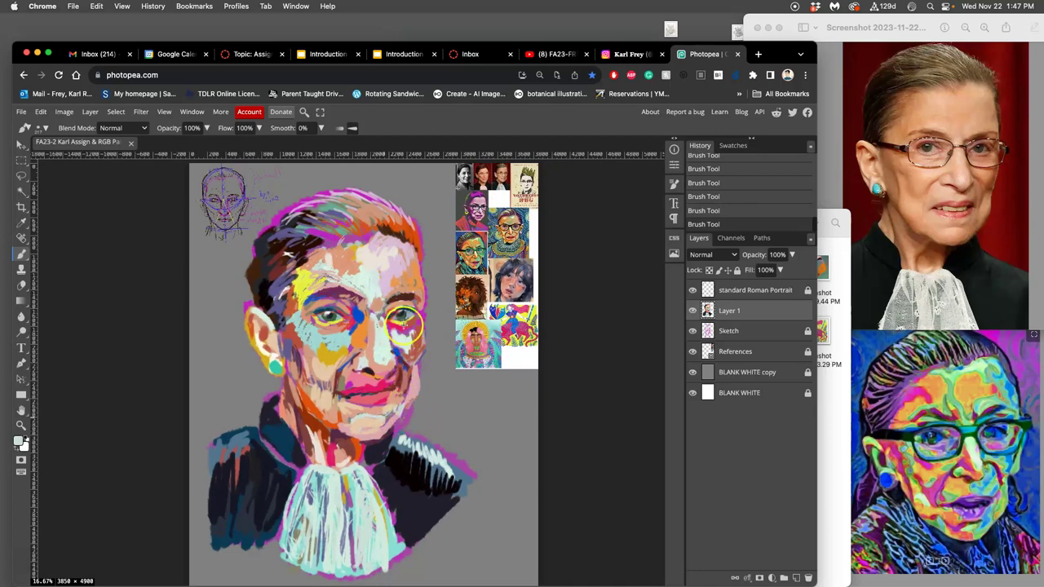
left_click(377, 306, "alt")
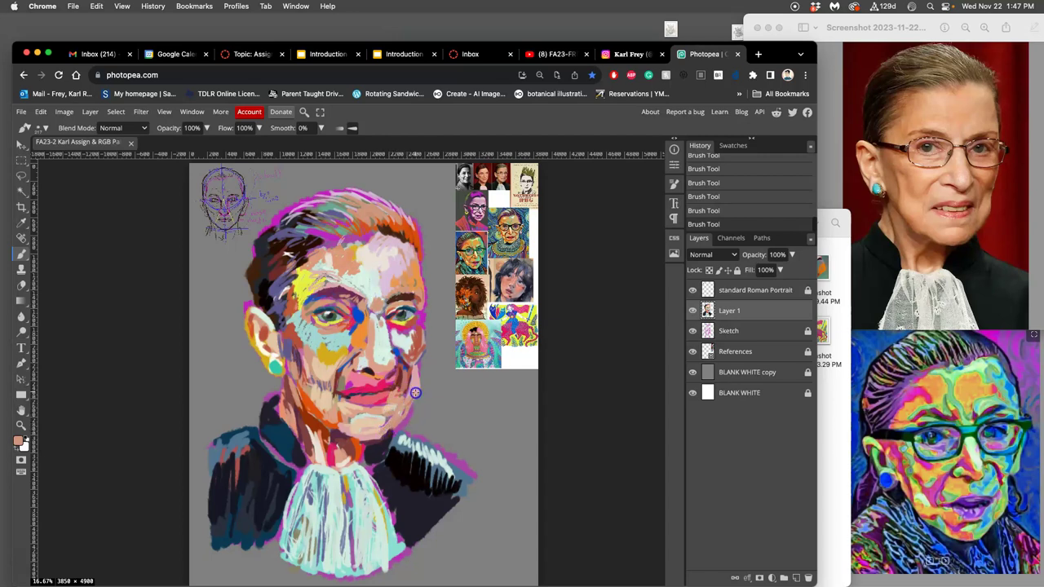
left_click(304, 392, "alt")
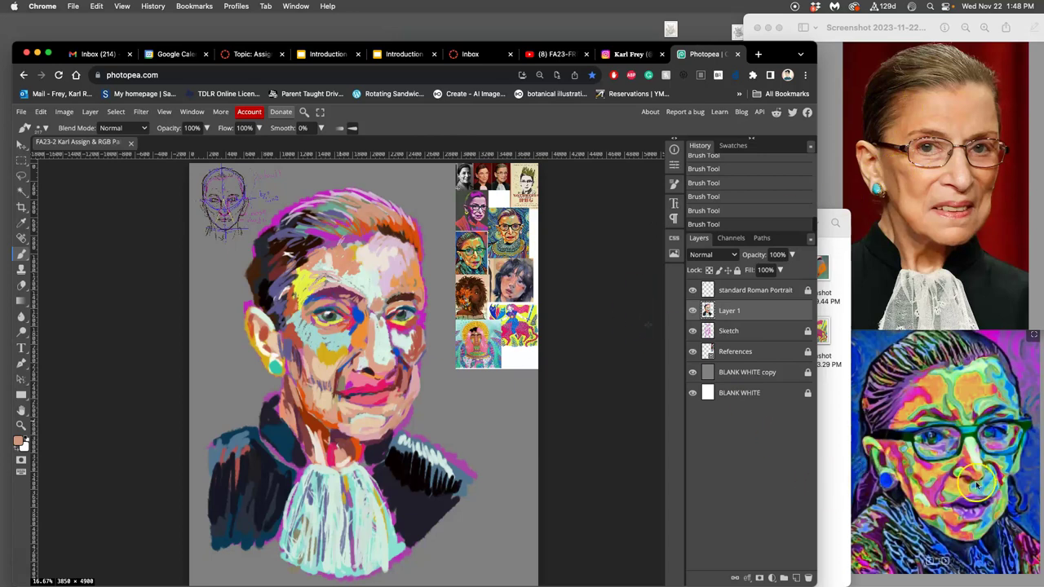
left_click(271, 283, "alt")
left_click(273, 292, "alt")
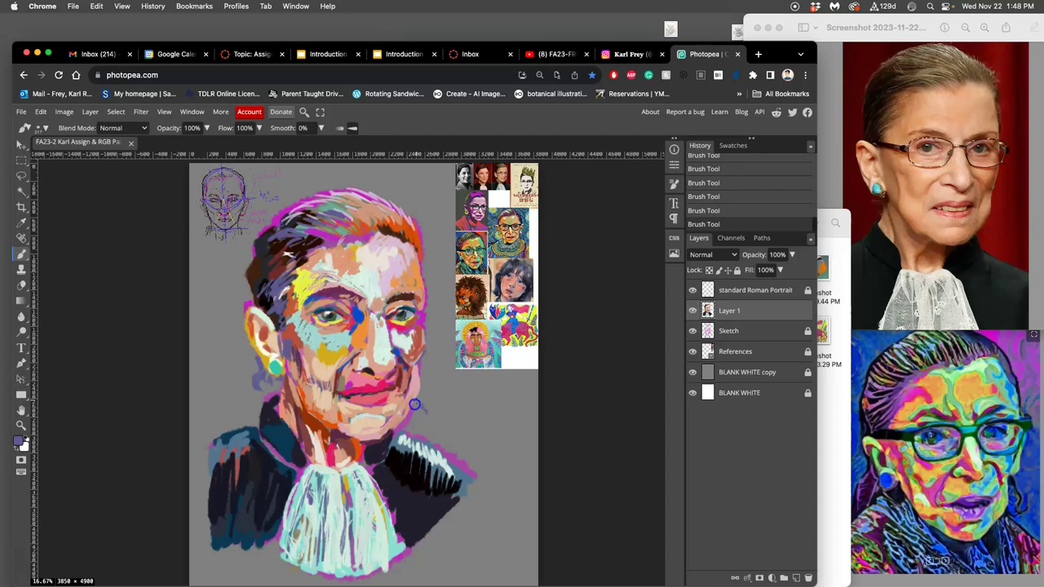
key("super+z")
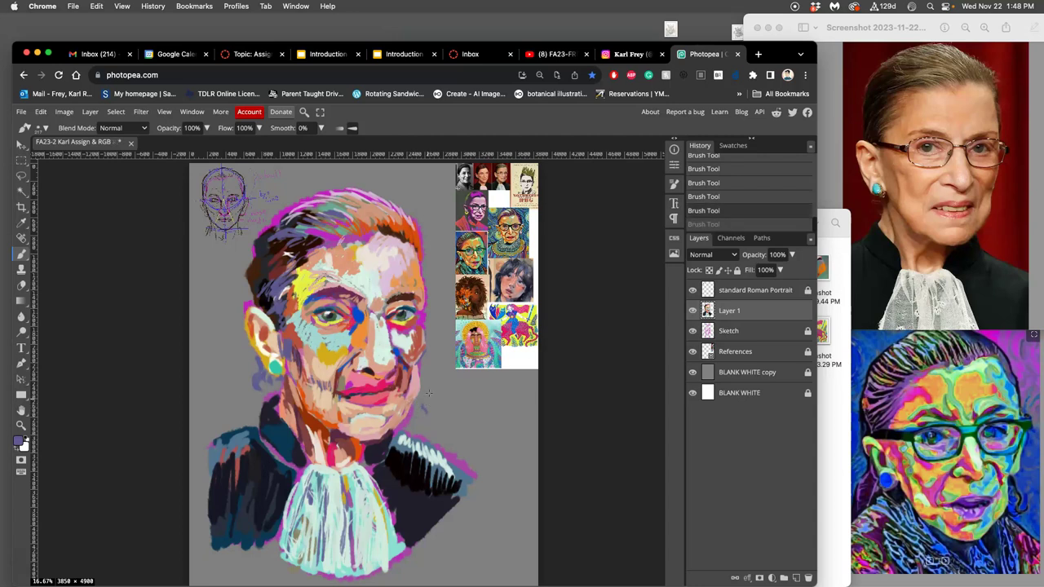
key("super+z")
key("super+shift+z")
key("super+shift+z")
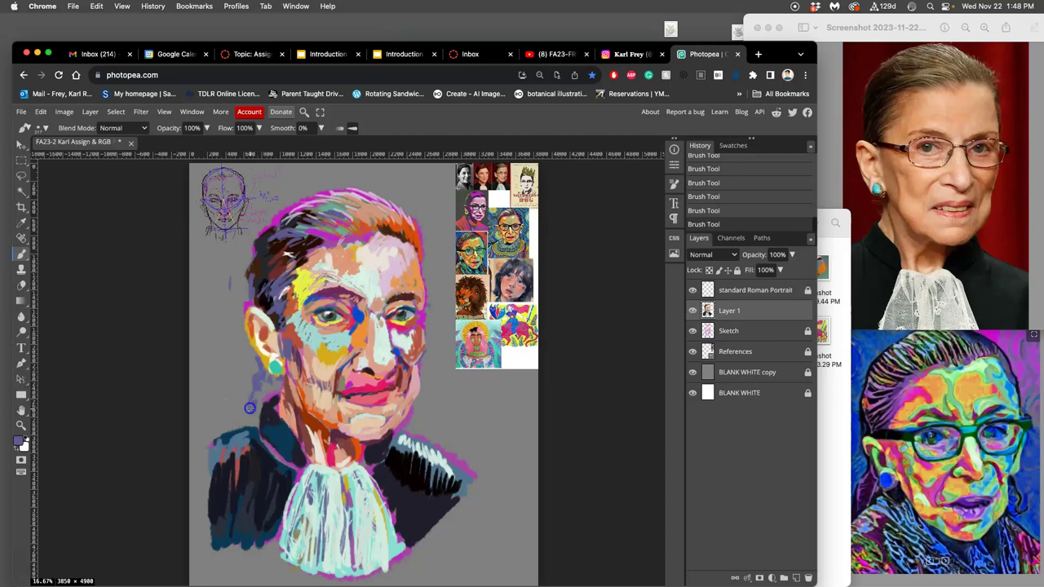
- Paint the hair behind the neck in reddish brown sampled from the hair and edge it with sampled magenta
left_click(279, 273, "alt")
left_click(333, 240, "alt")
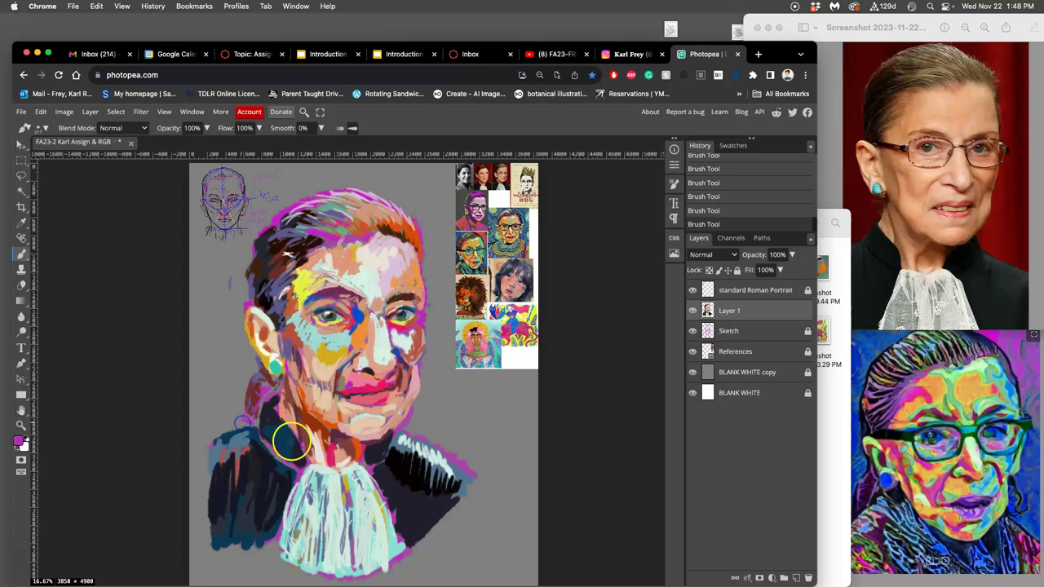
key("super+minus")
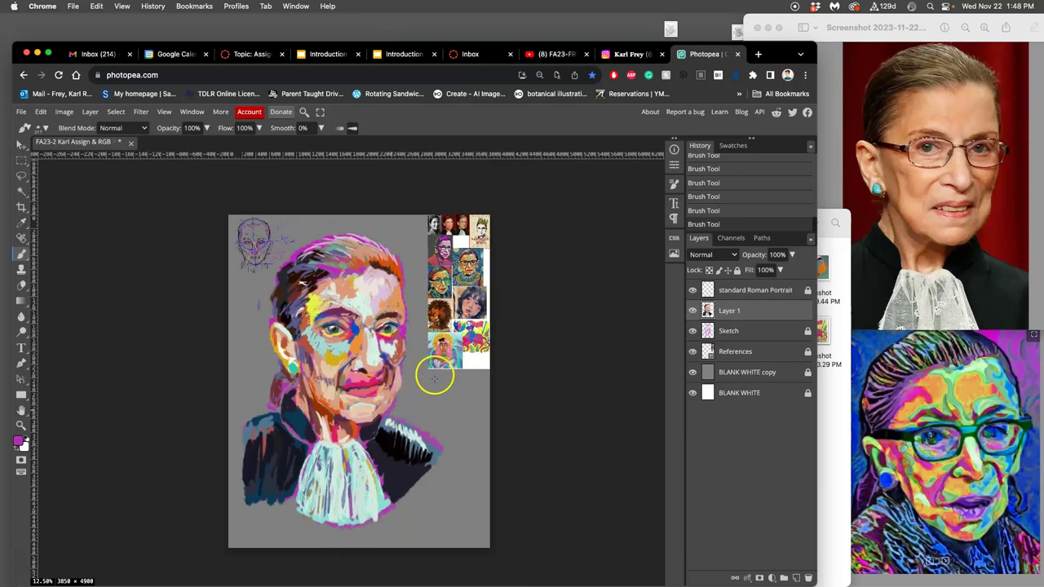
scroll(433, 373, "up", 2)
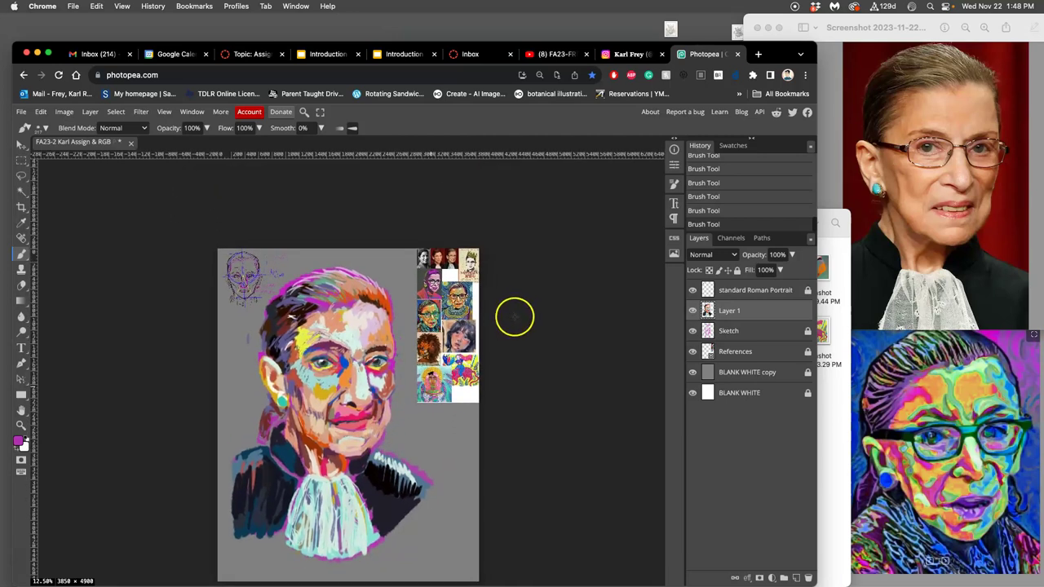
- Rename Layer 1 as "Base Color" and save the document
left_click(751, 315)
double_click(731, 311)
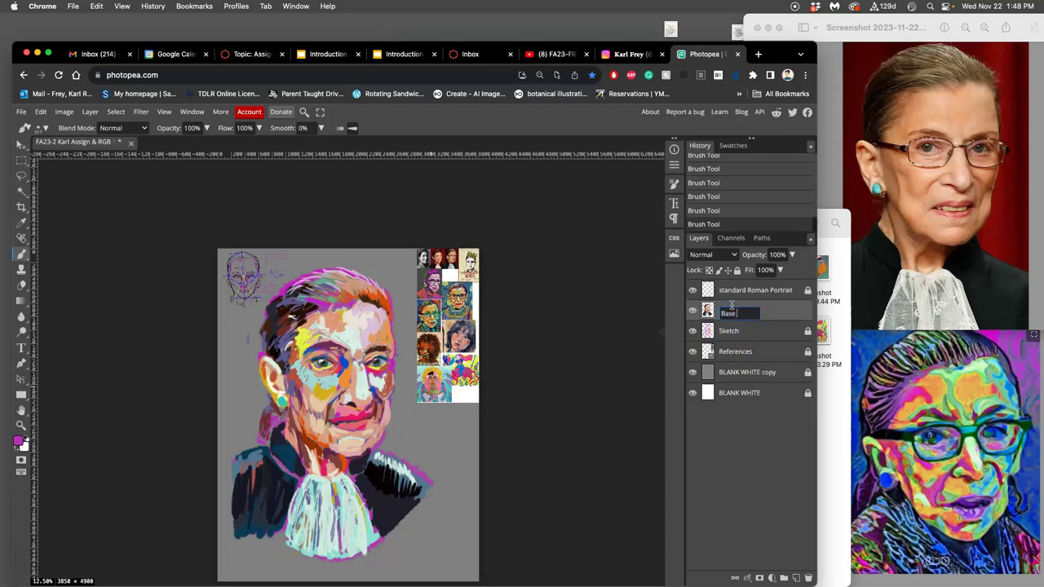
left_click(781, 316)
key("ctrl+s")
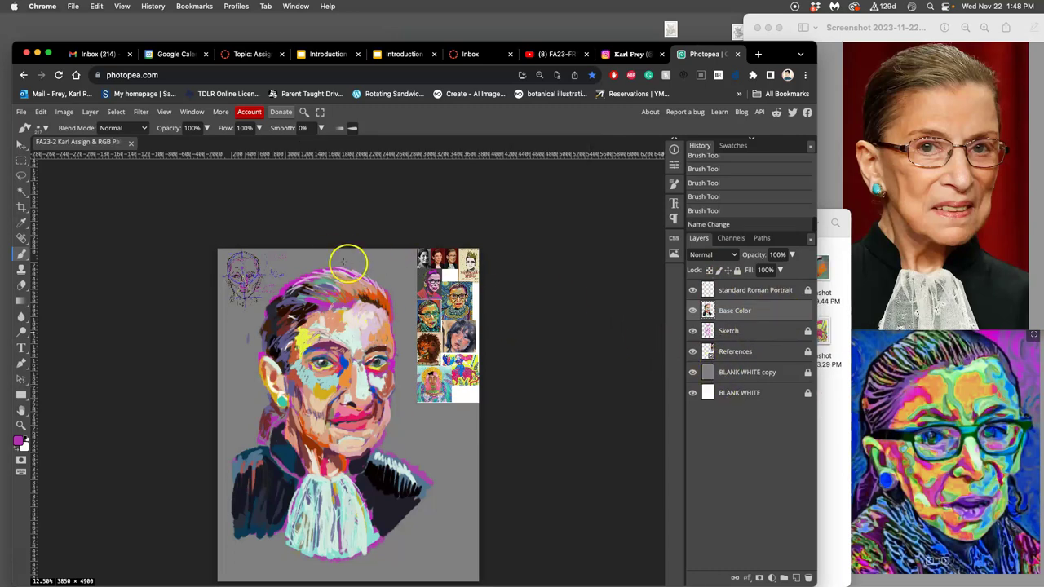
- Duplicate the BLANK WHITE copy layer and fill the duplicate with pale blue sampled from the reference images as the foreground color
left_click(764, 380)
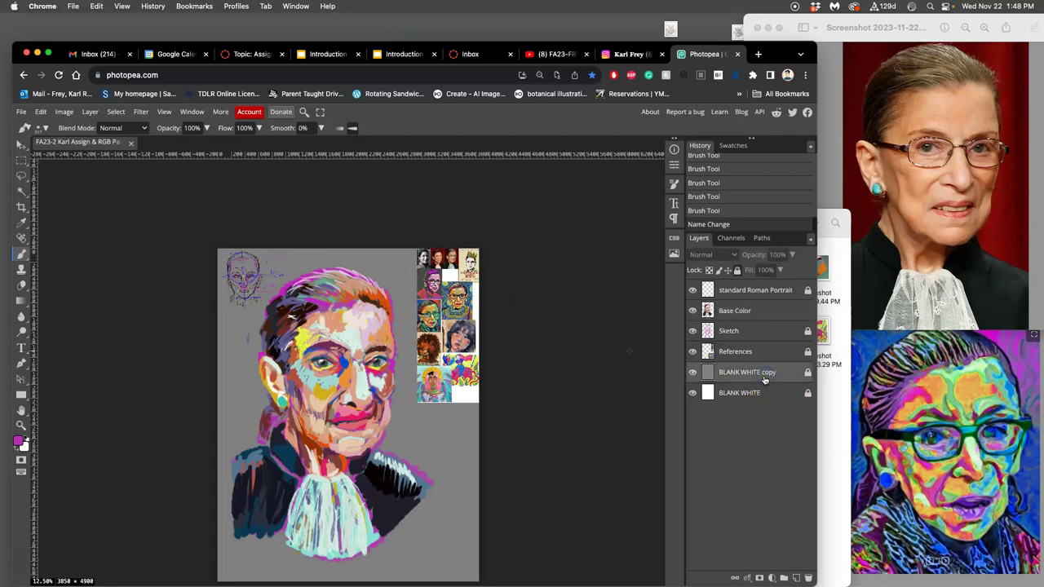
key("super+j")
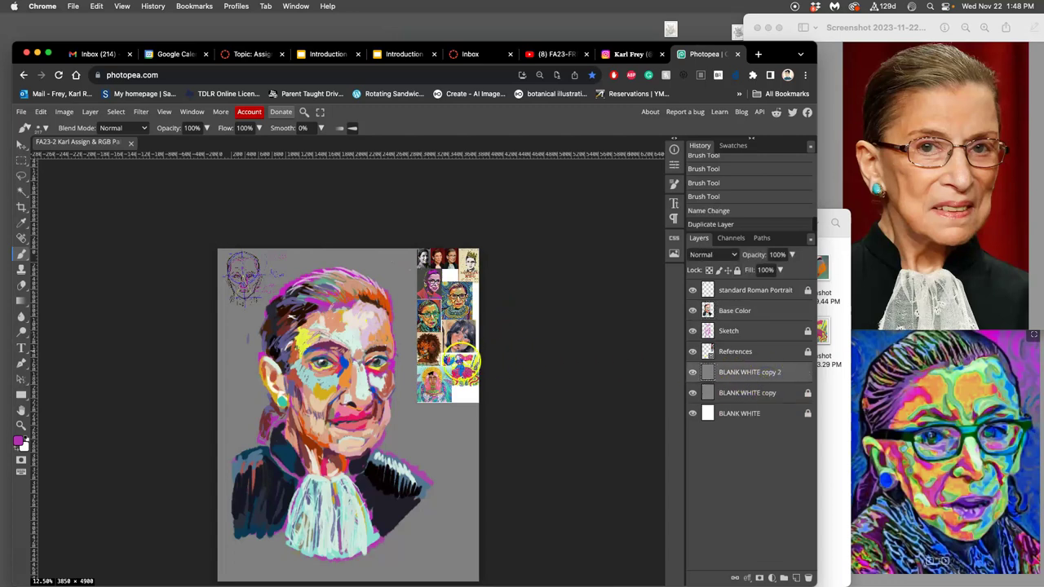
left_click(423, 368, "alt")
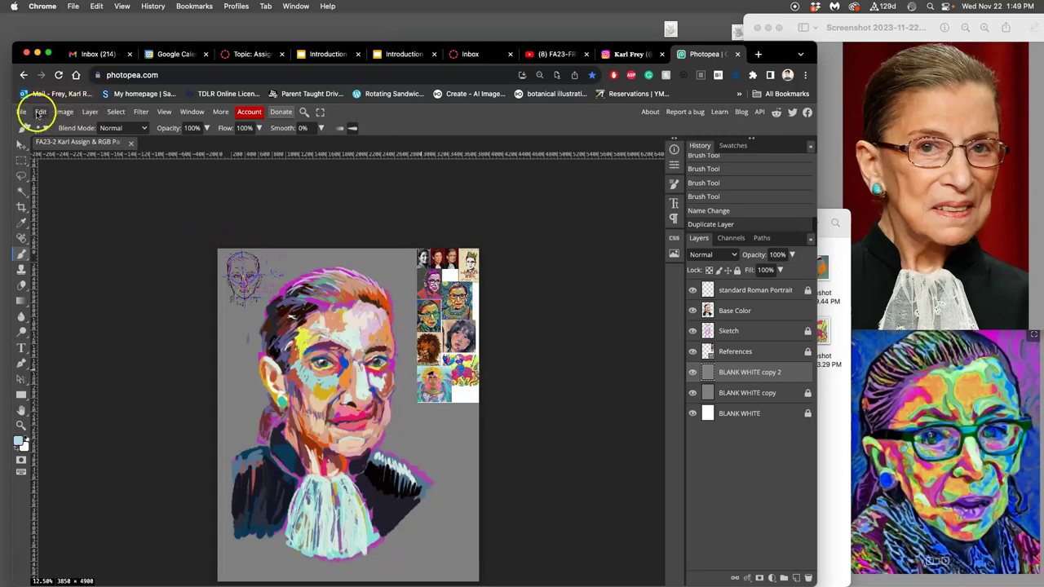
left_click(40, 112)
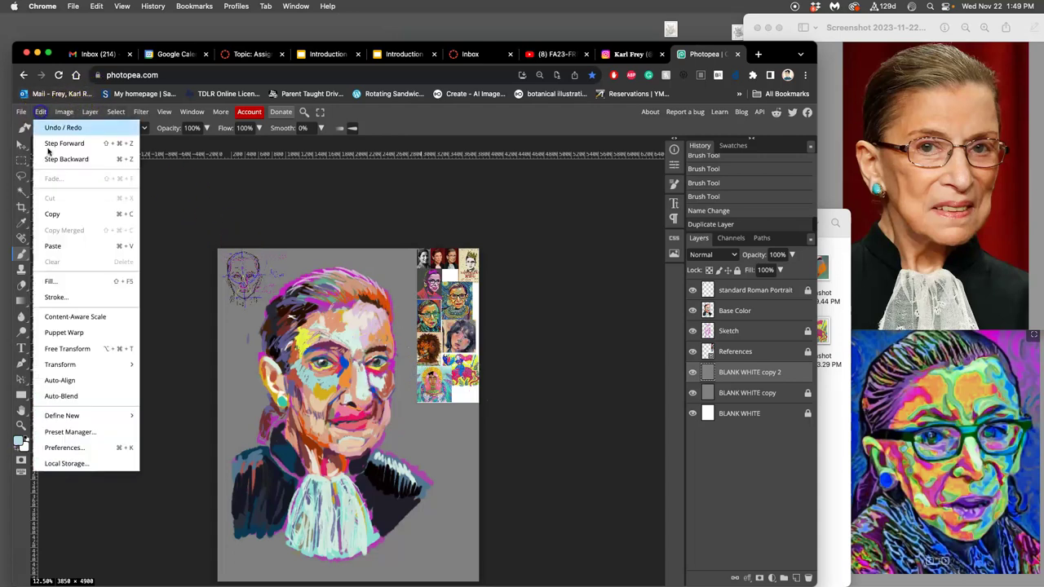
left_click(52, 281)
left_click(153, 208)
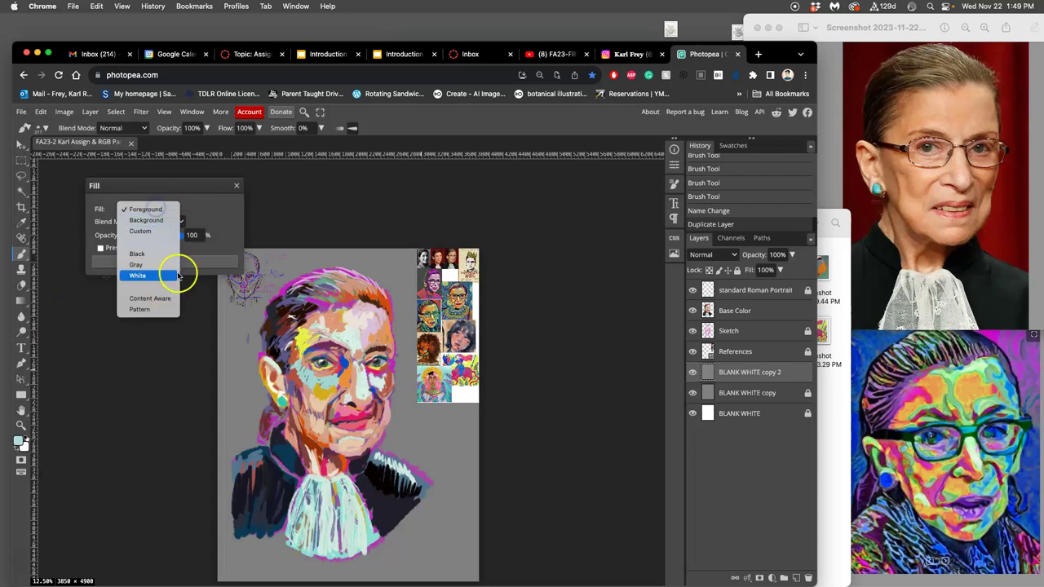
left_click(193, 261)
left_click(192, 262)
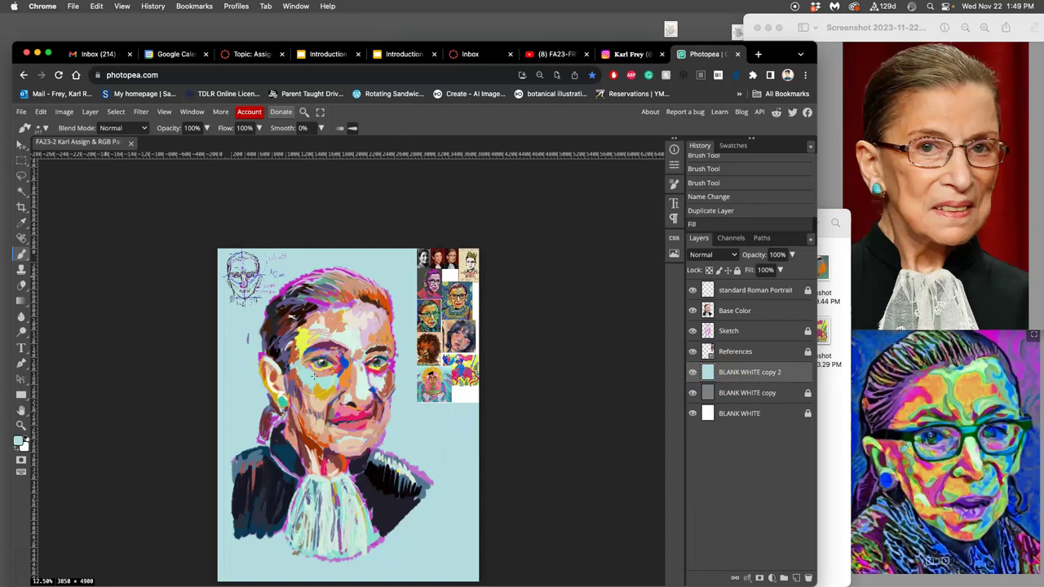
- Check the Base Color layer against the new background, and lock the BLANK WHITE copy 2 layer
left_click(693, 311)
left_click(693, 311)
left_click(727, 310)
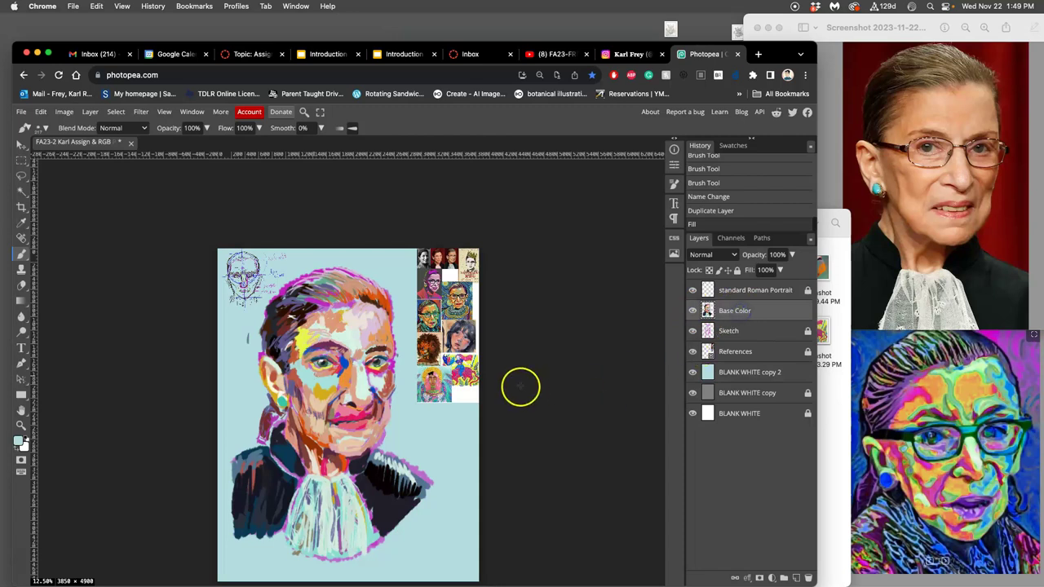
key("super+equal")
key("super+equal")
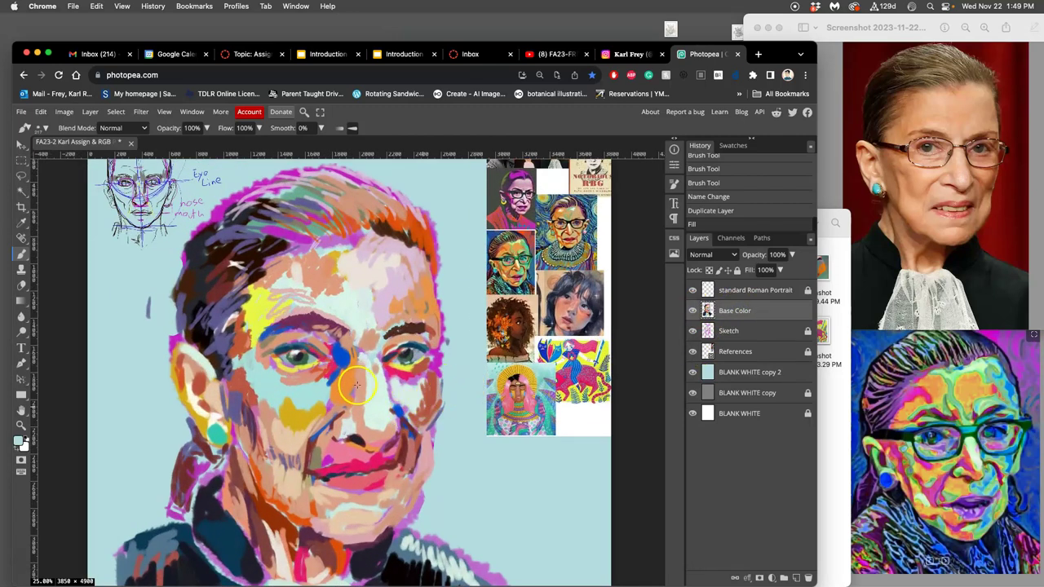
left_click(789, 375)
left_click(738, 272)
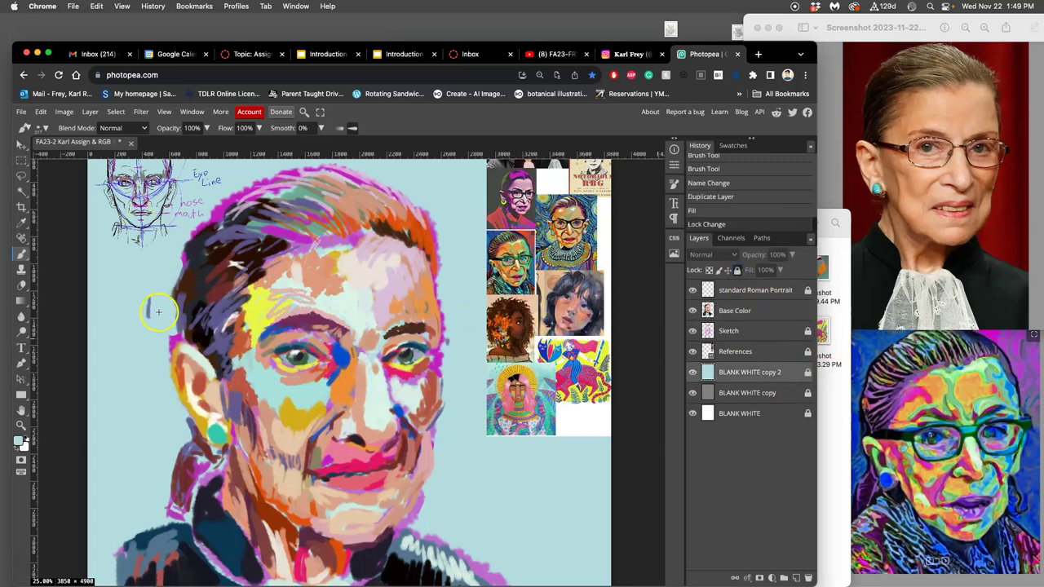
- On the Base Color layer, paint the near cheek in peach and the patch under the near eye in yellow-green, both sampled from the references
left_click(566, 317, "alt")
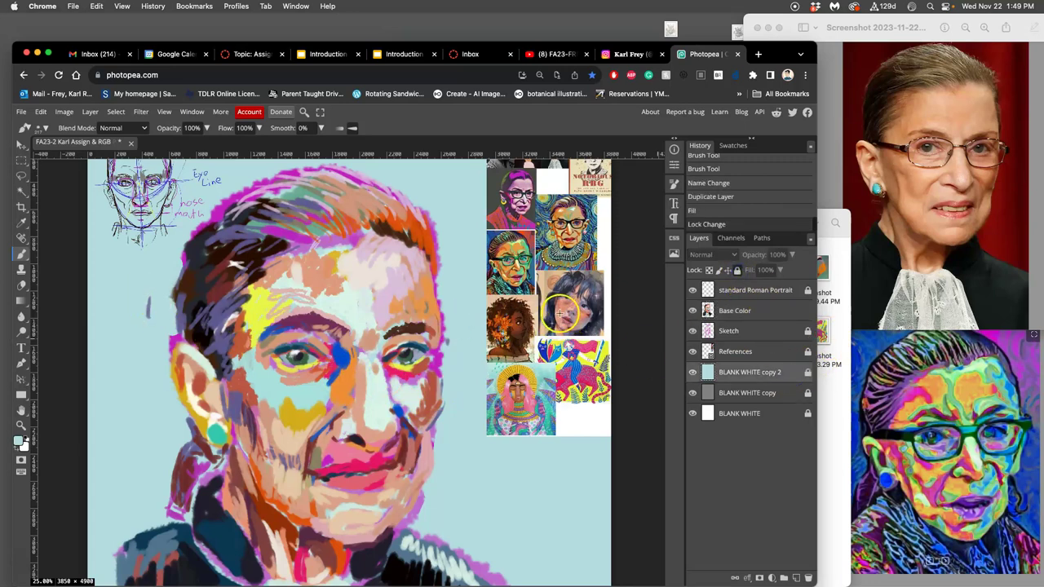
left_click(242, 367)
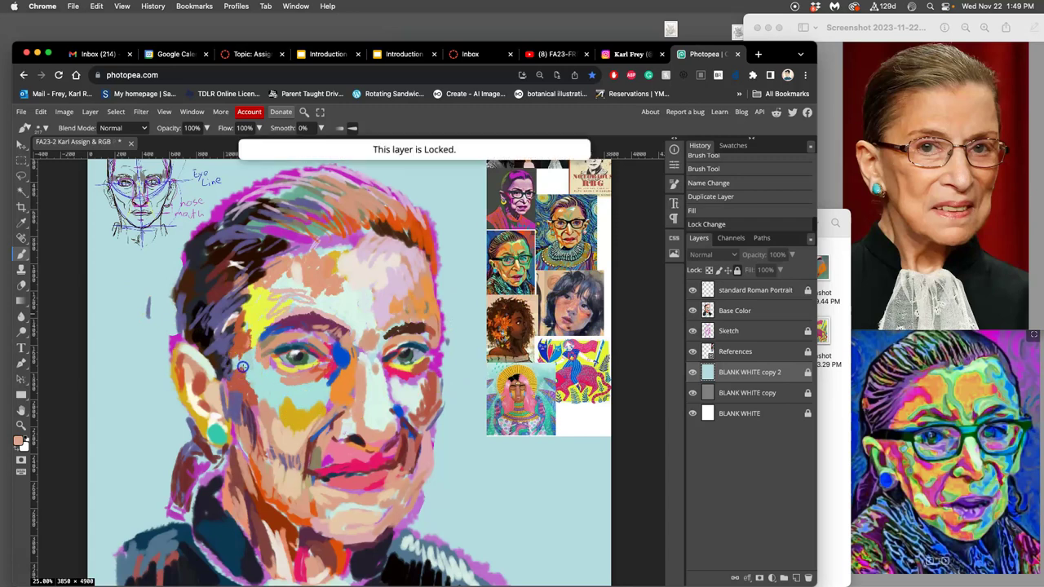
left_click(761, 311)
left_click_drag(257, 365, 258, 401)
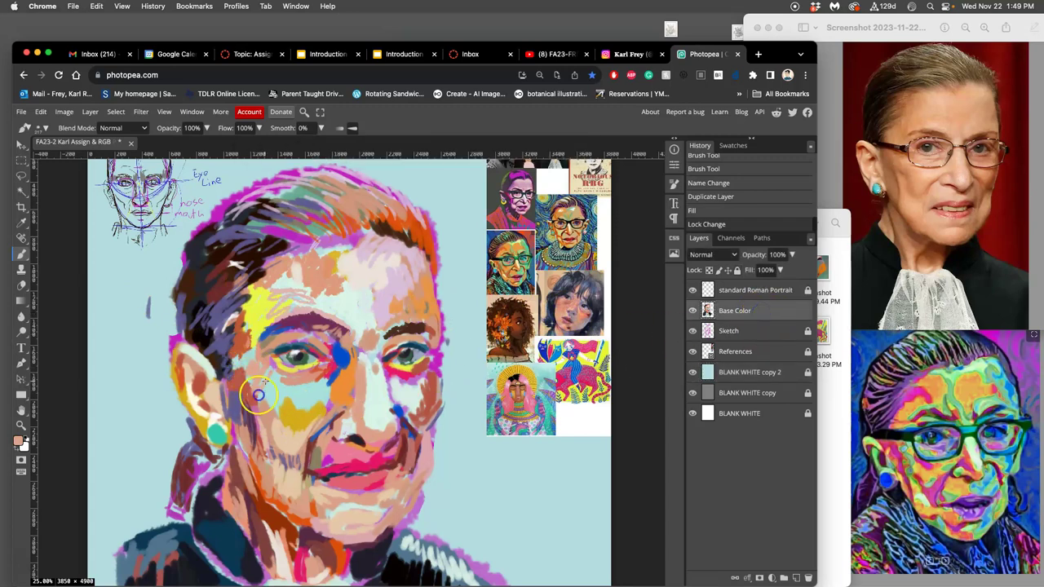
left_click(499, 277, "alt")
left_click(560, 230, "alt")
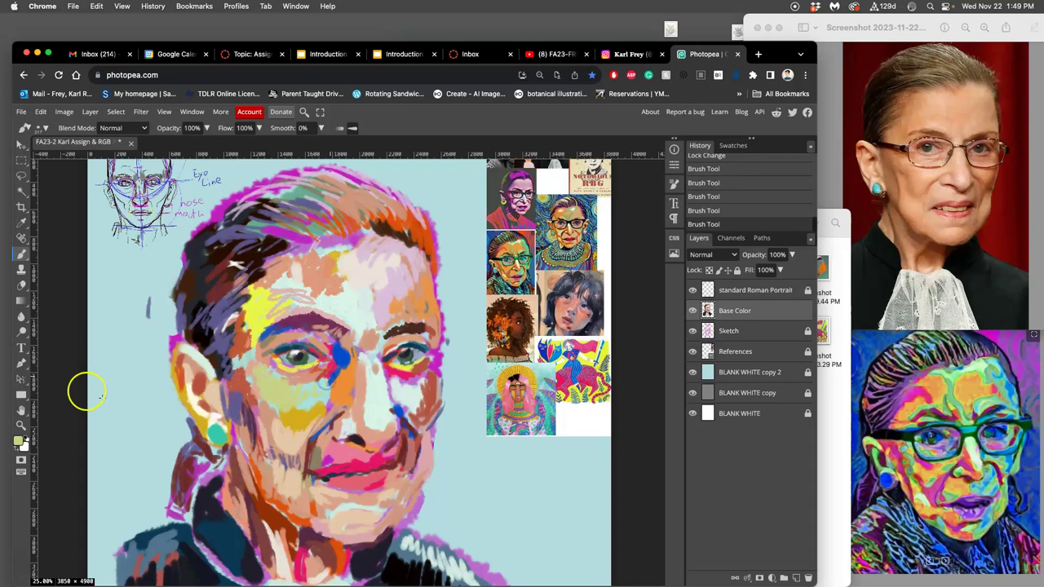
- Shift the brush color to a muted khaki beige and repaint the patch below the near eye with it
left_click(18, 440)
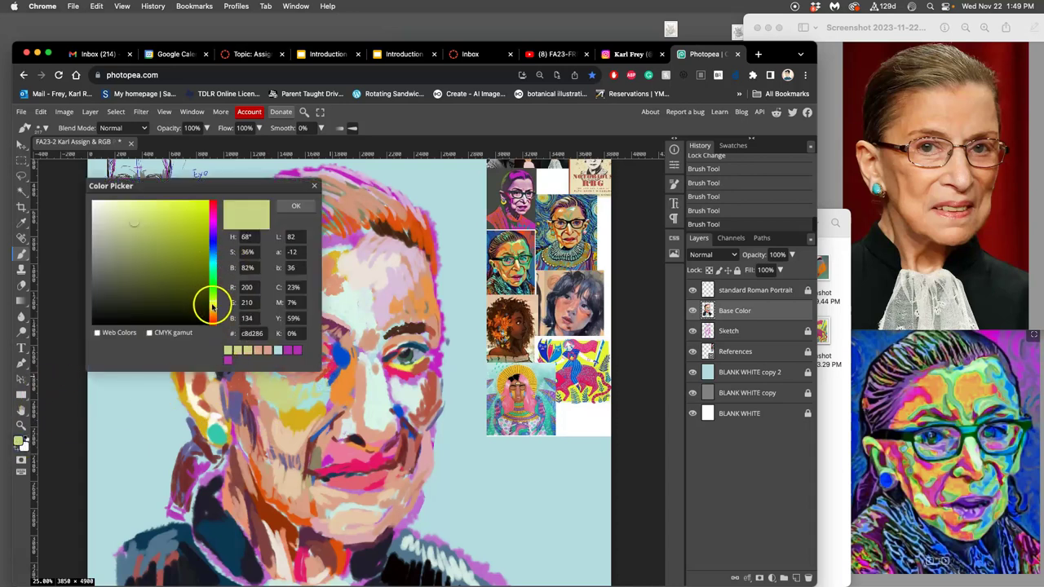
left_click_drag(212, 303, 213, 310)
left_click(127, 230)
left_click_drag(126, 230, 118, 222)
left_click(296, 205)
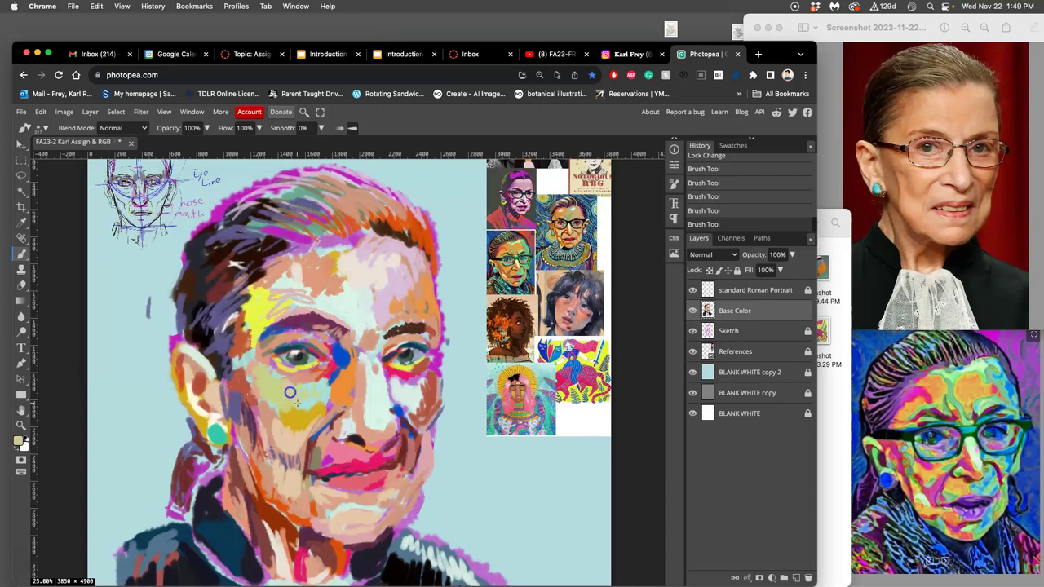
left_click(332, 381)
left_click(228, 475)
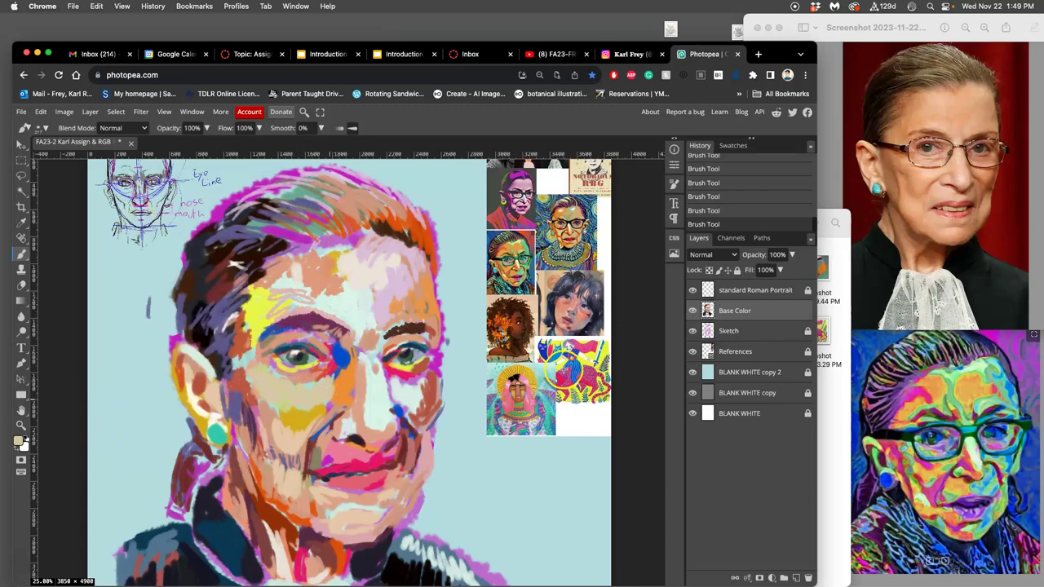
- Sample orange and brown from the reference portraits, try brown strokes beside the near eye, and undo the last one
left_click(586, 249, "alt")
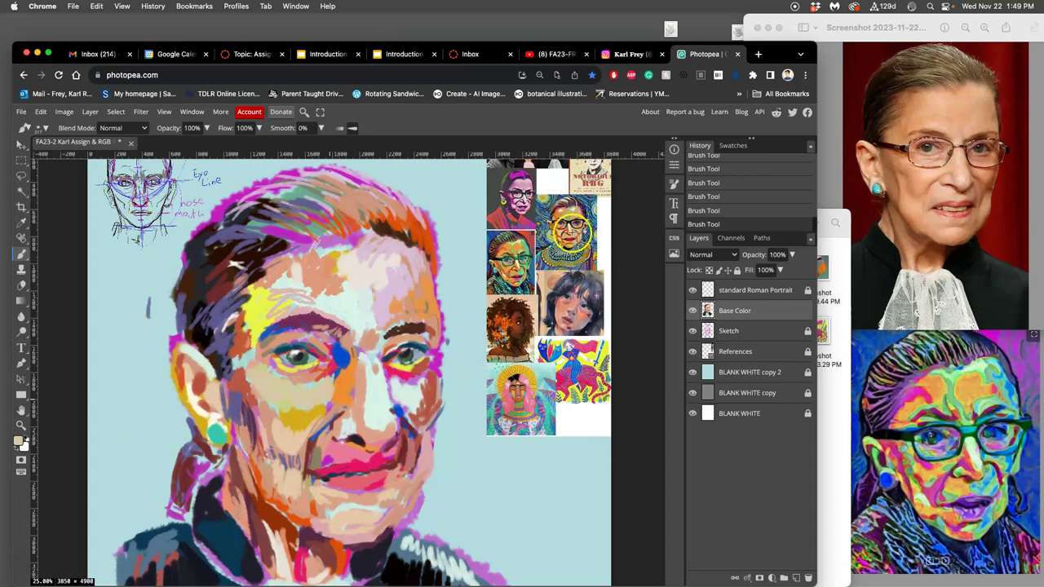
left_click(568, 232, "alt")
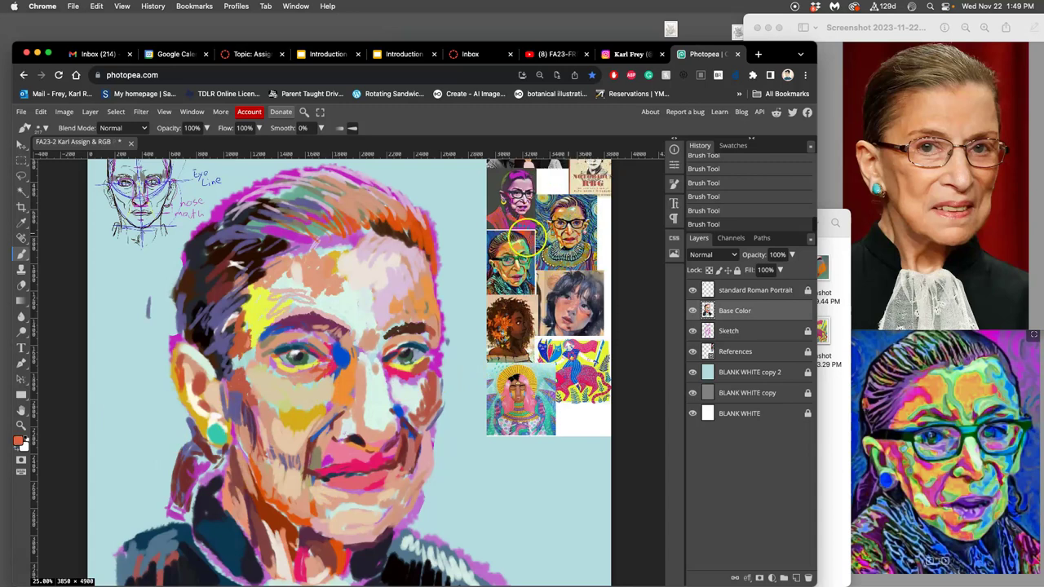
left_click(501, 202, "alt")
left_click_drag(503, 202, 503, 209)
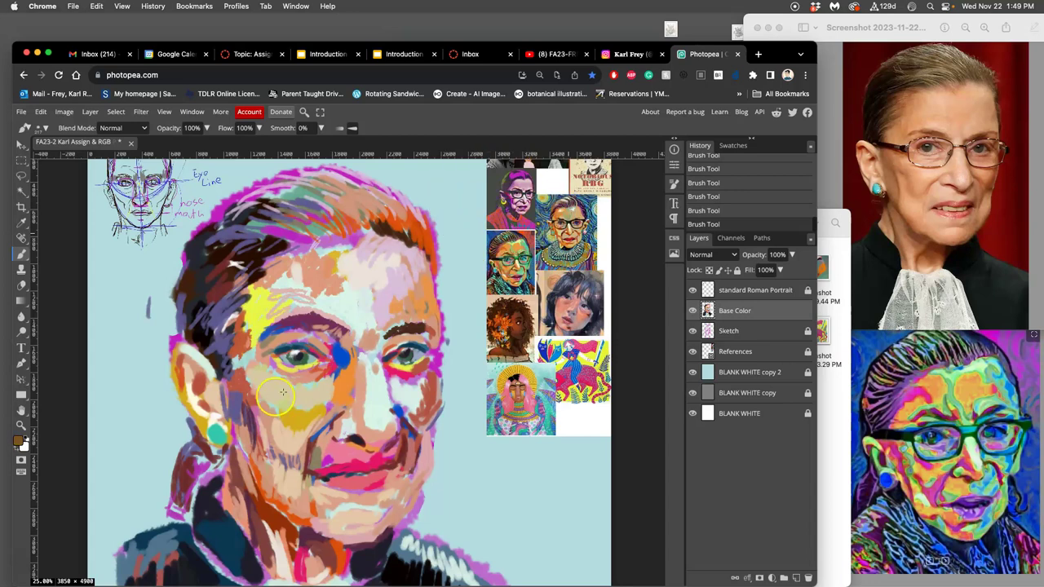
key("ctrl+z")
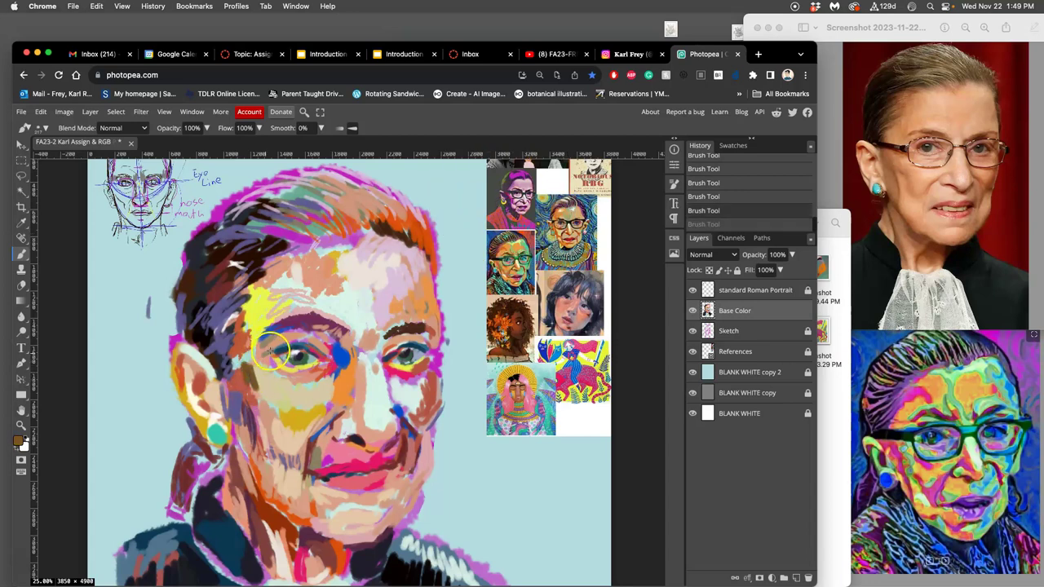
left_click(422, 362, "alt")
left_click_drag(422, 372, 429, 372)
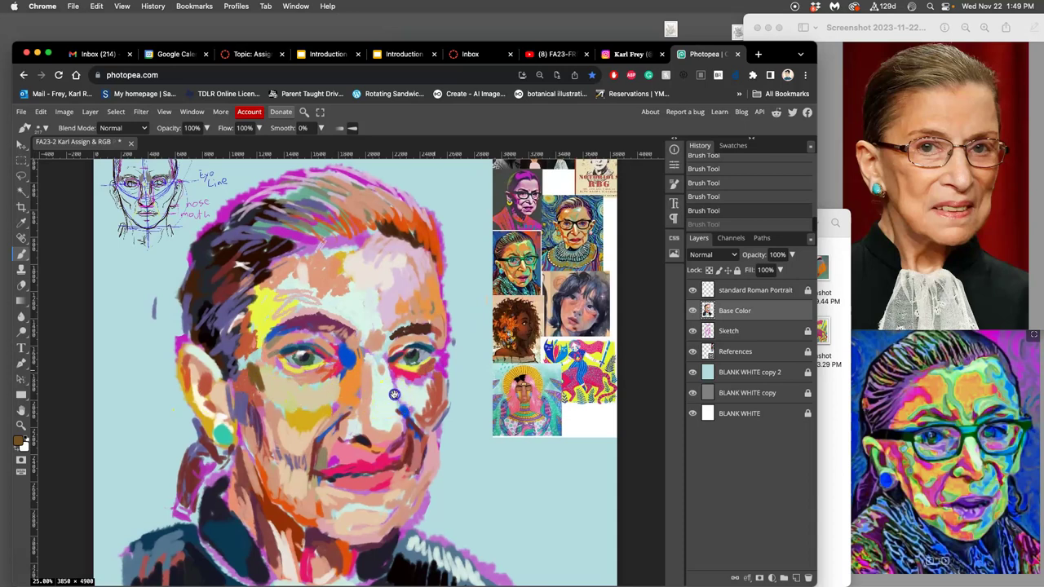
- Compare the portrait against the gray and pale blue backgrounds by repeatedly hiding and showing the BLANK WHITE copy 2 layer
scroll(397, 388, "down", 2)
left_click(693, 372)
left_click(694, 373)
left_click(694, 373)
left_click(694, 372)
left_click(694, 372)
left_click(694, 373)
left_click(693, 372)
left_click(692, 374)
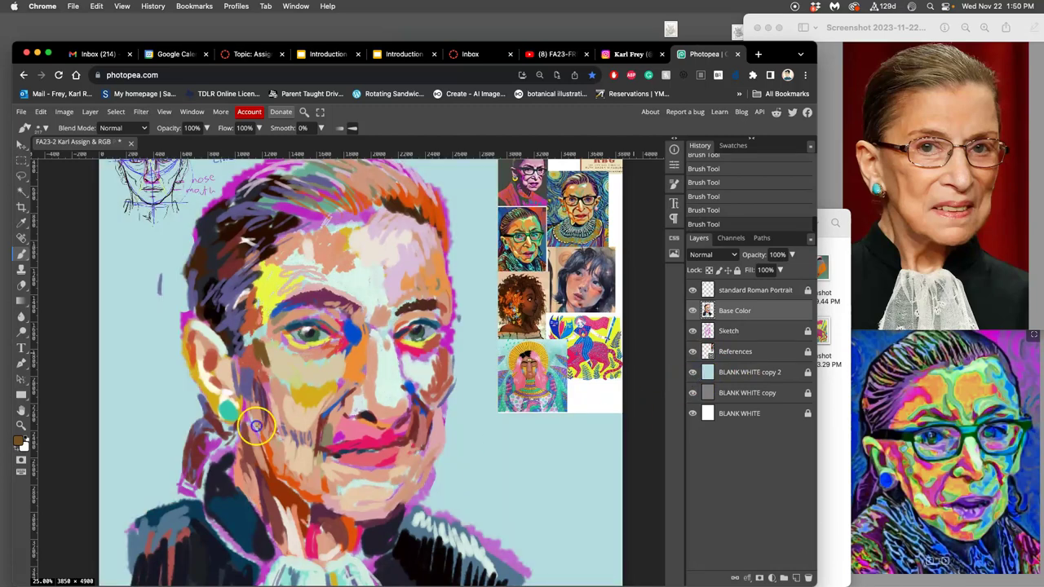
scroll(427, 359, "down", 2)
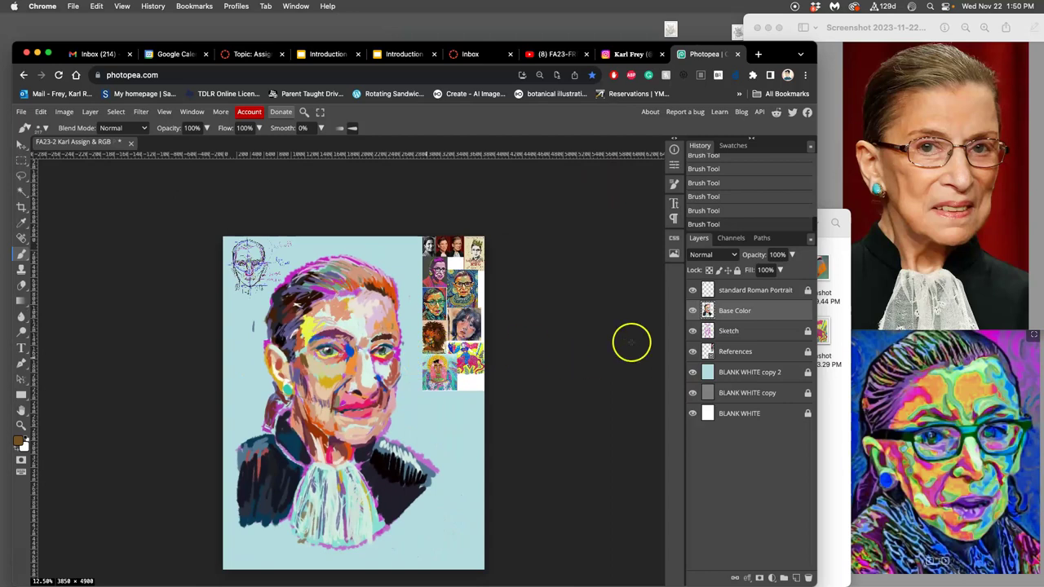
- Toggle the BLANK WHITE copy and BLANK WHITE copy 2 layers to judge the portrait against each background color
left_click(694, 393)
left_click(692, 373)
left_click(694, 392)
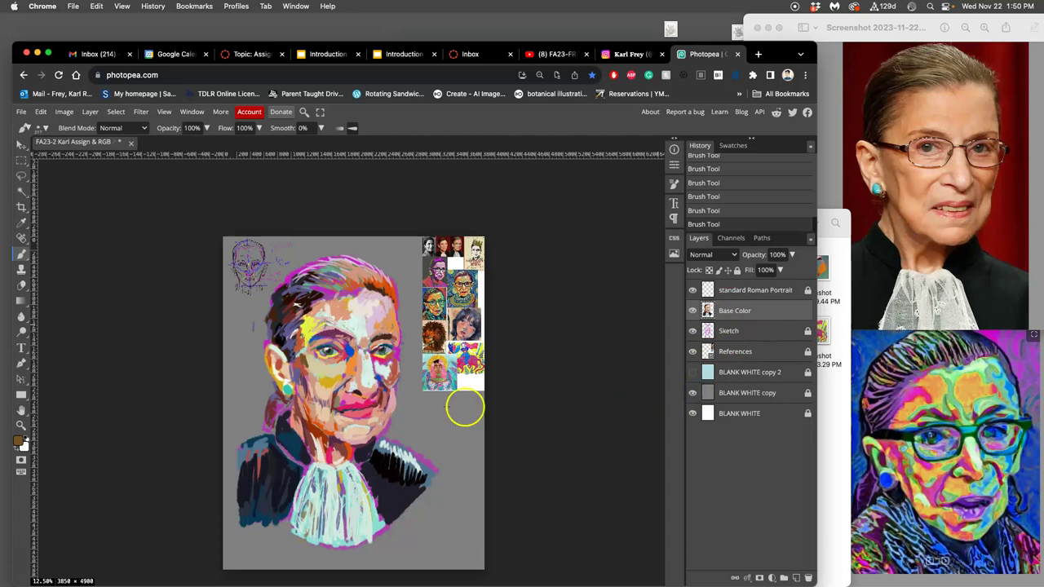
left_click(692, 372)
- On the Base Color layer, select the empty area around the portrait with the Magic Wand and invert the selection
left_click(723, 317)
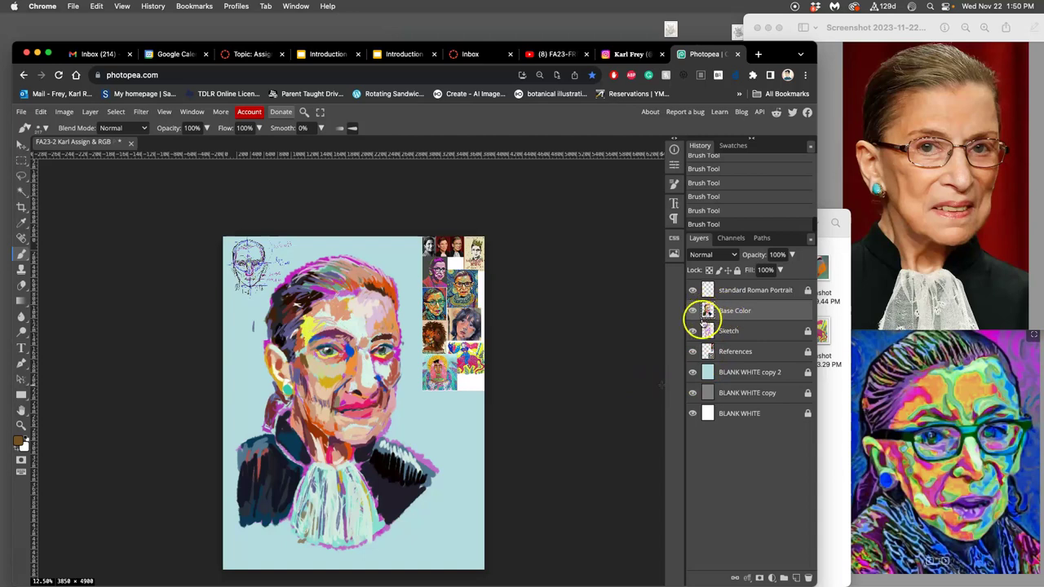
left_click(736, 314)
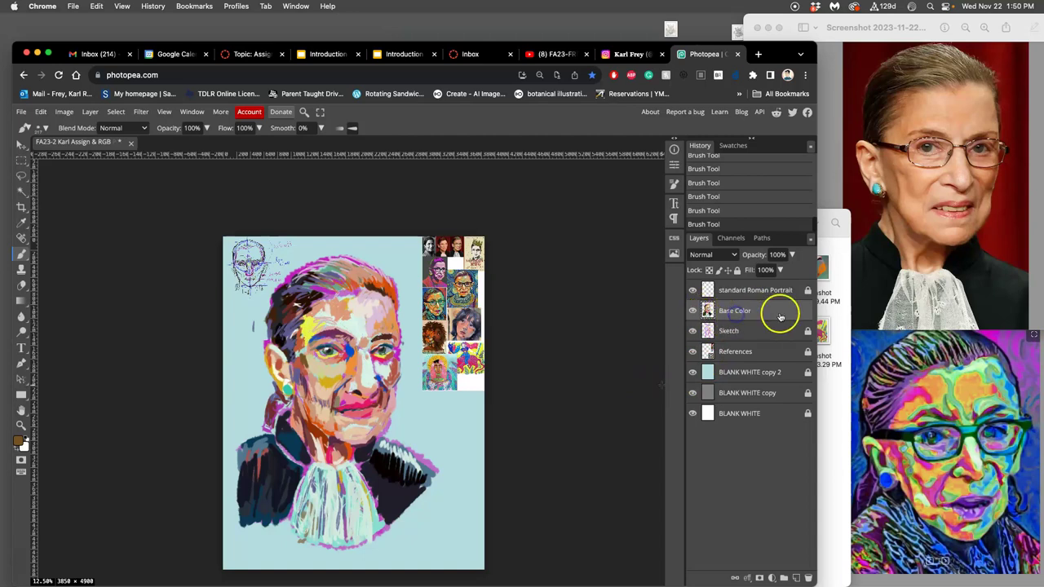
left_click(21, 193)
left_click(386, 248)
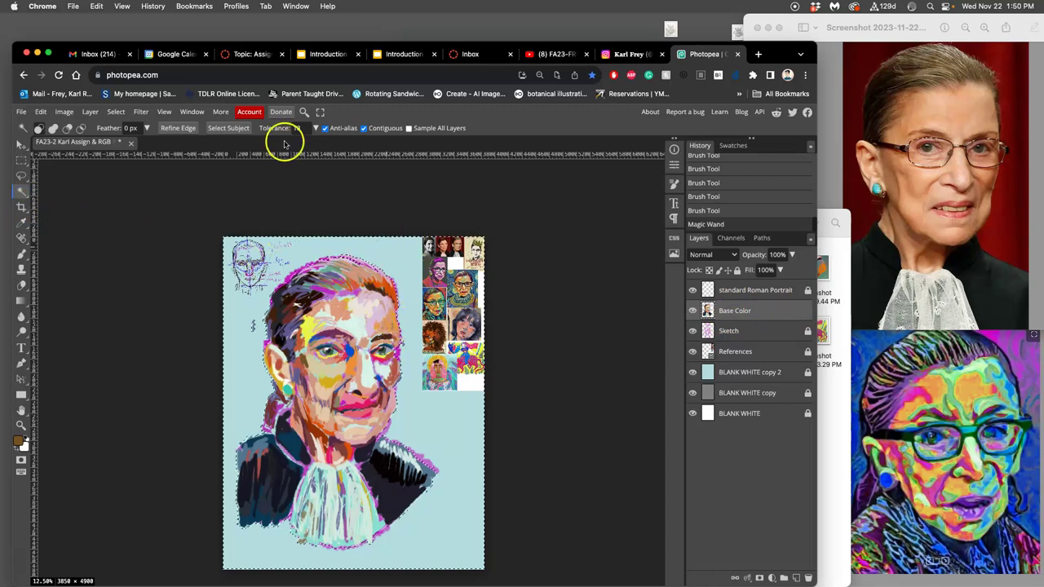
left_click(116, 111)
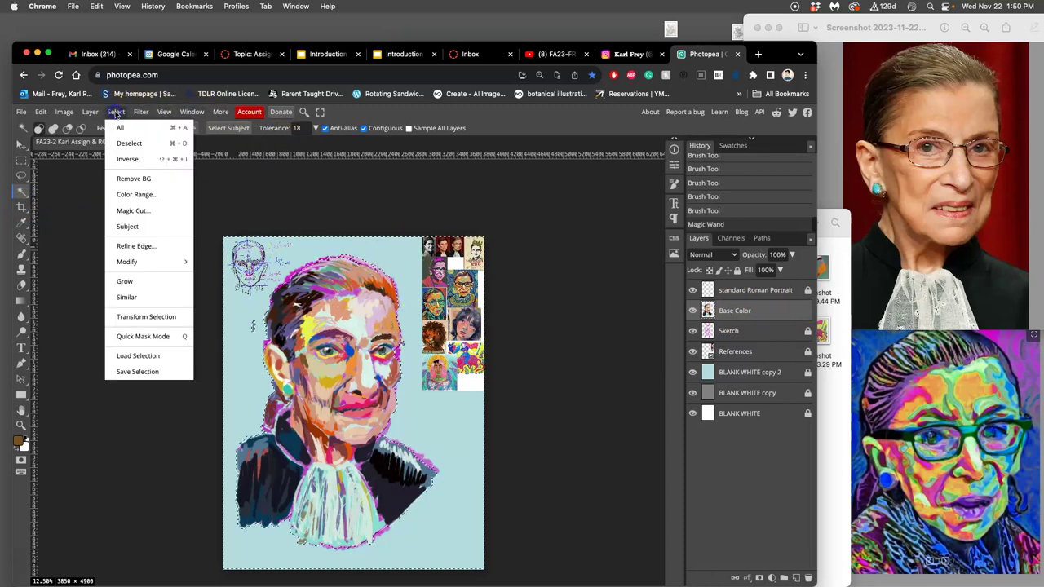
left_click(127, 159)
- Hide the Base Color, Sketch, standard Roman Portrait, References and BLANK WHITE copy 2 layers to expose the gray background
left_click(692, 311)
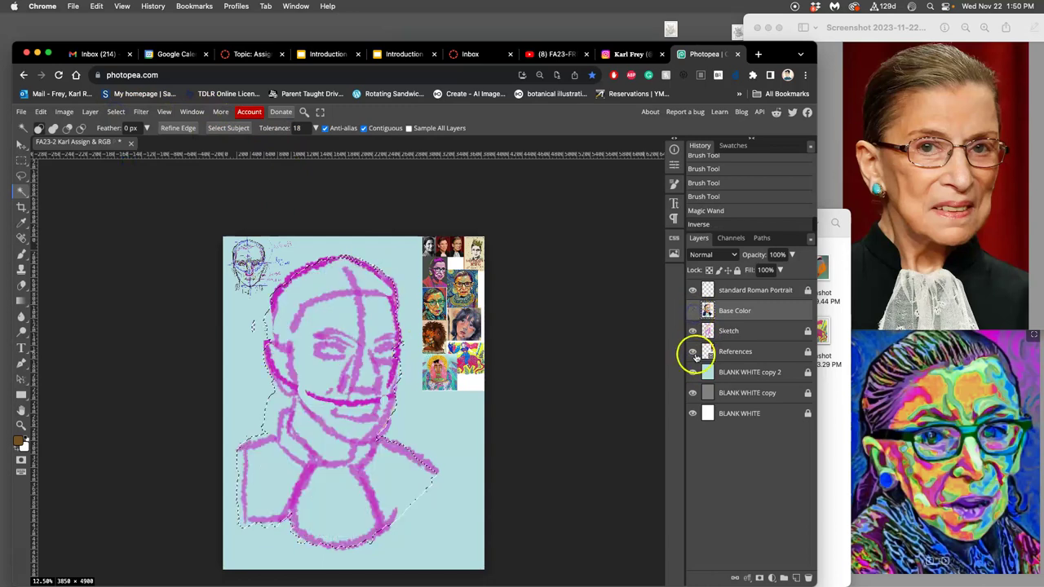
left_click(692, 330)
left_click(692, 289)
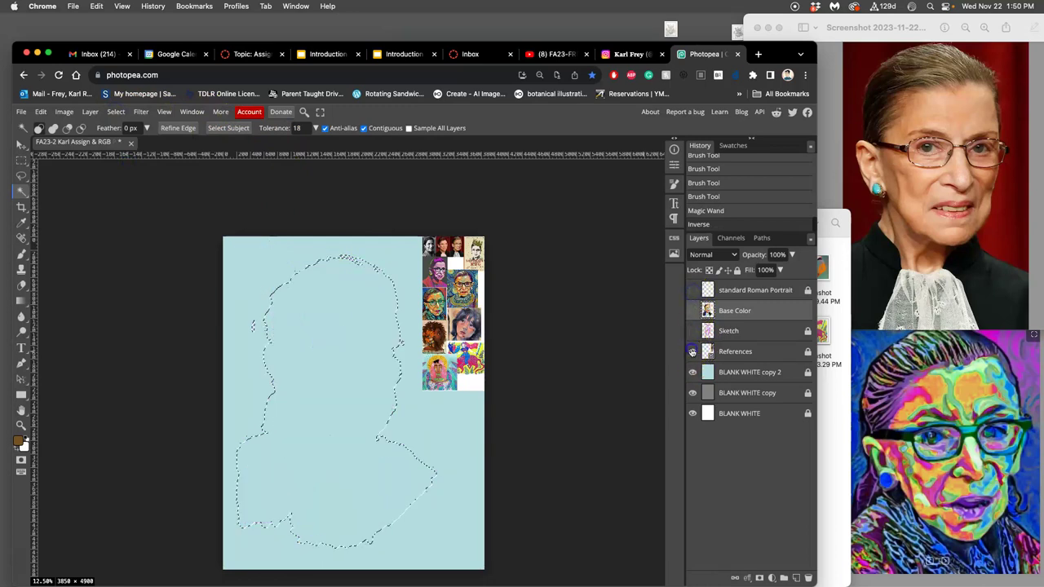
left_click(692, 351)
left_click(693, 372)
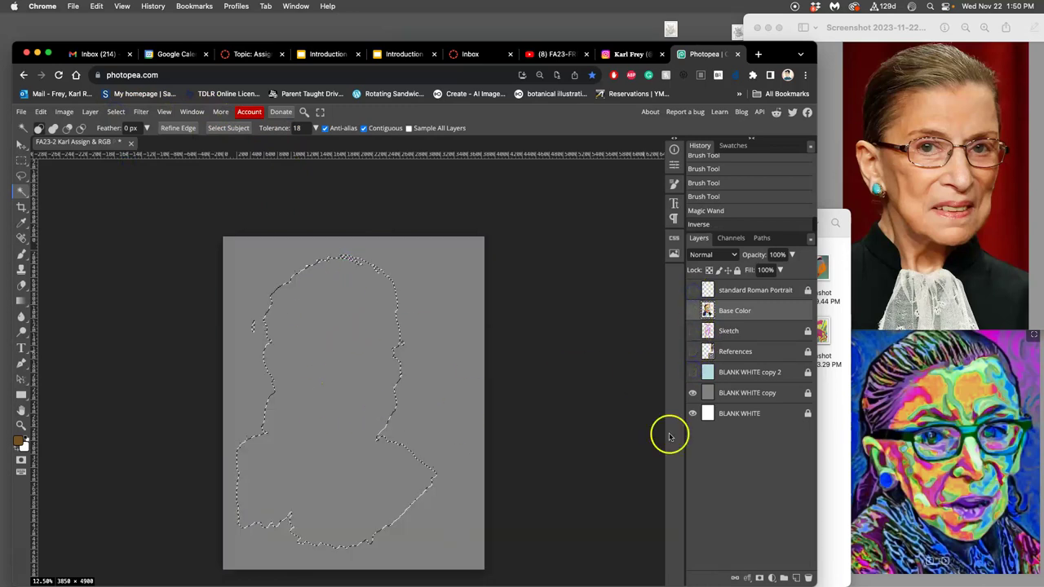
- Unlock the BLANK WHITE copy layer and copy its portrait-shaped selection to a new layer
left_click(775, 392)
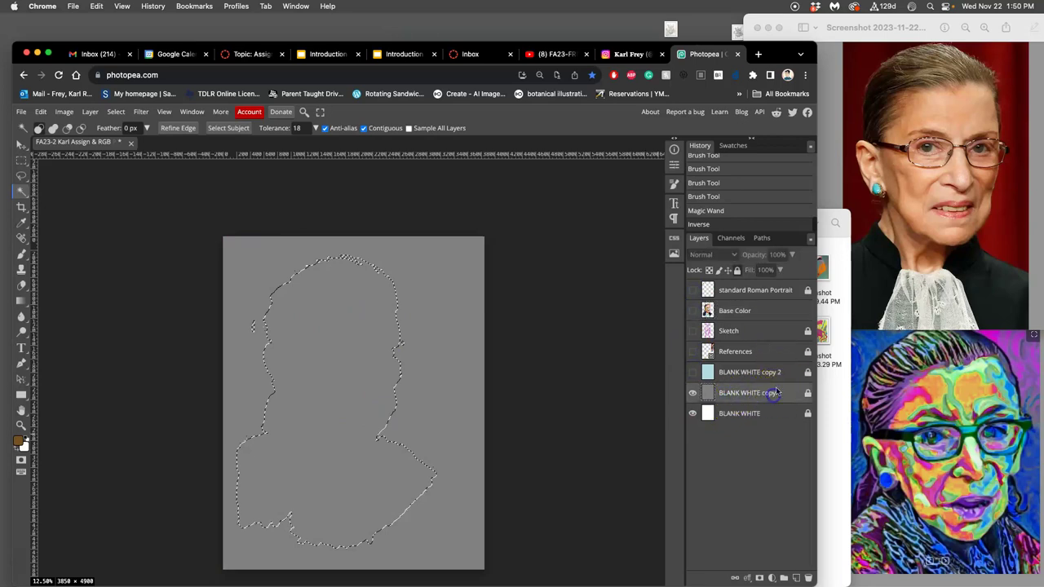
left_click(737, 270)
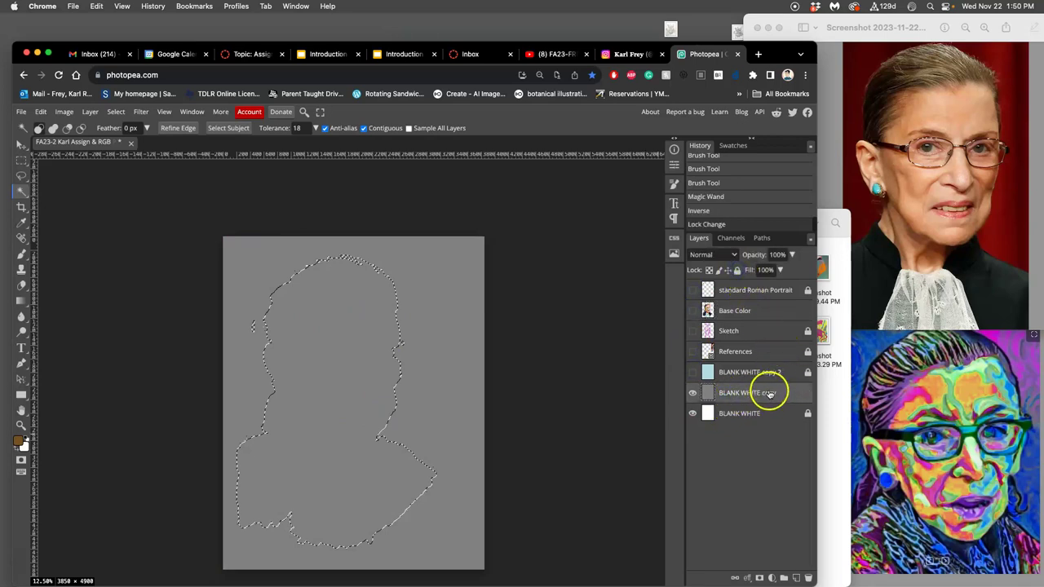
key("super+j")
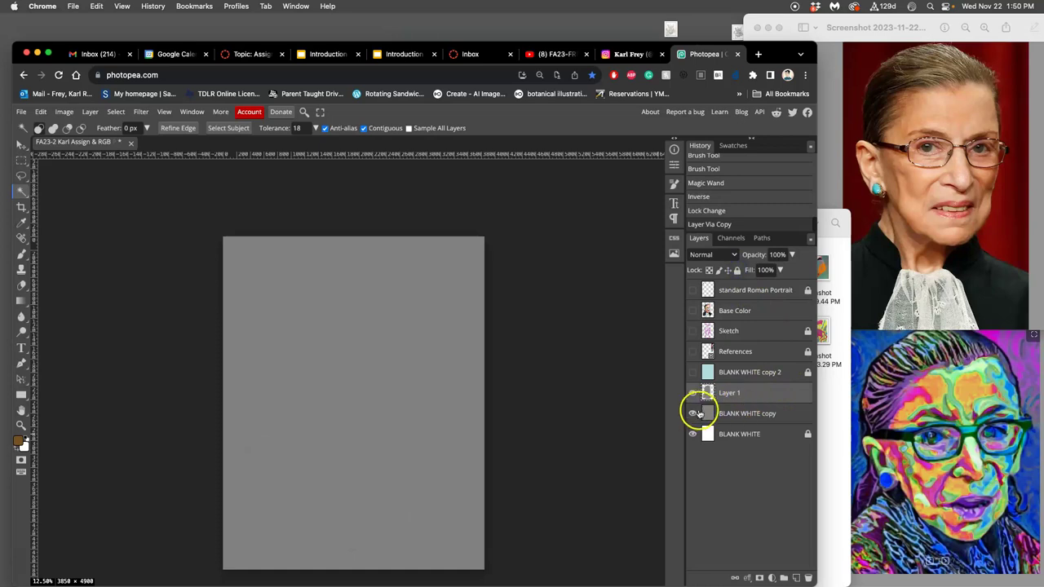
- Show Base Color, hide BLANK WHITE copy, and check the gray silhouette by toggling Layer 1 and BLANK WHITE copy 2
left_click(693, 310)
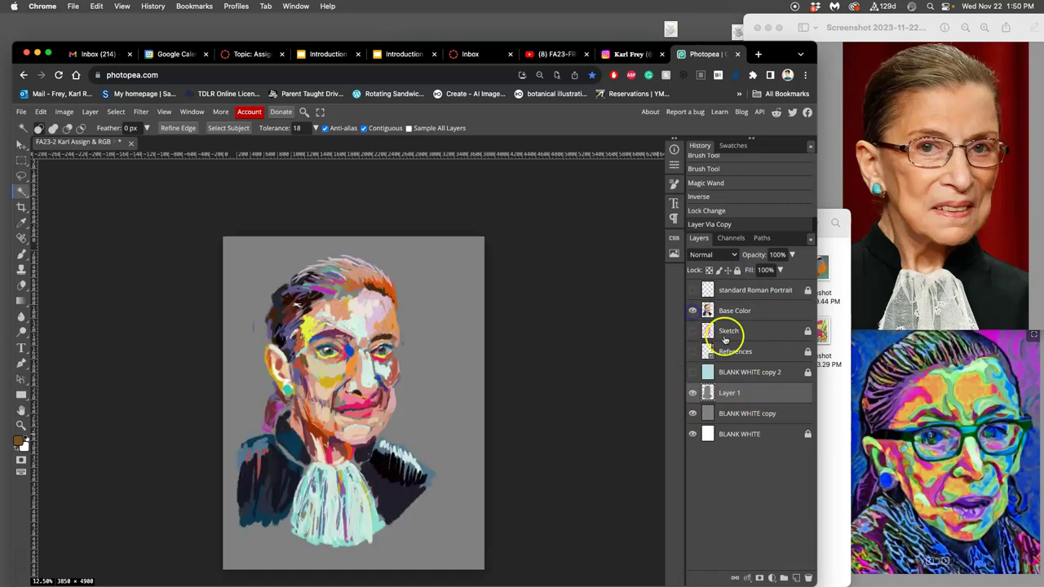
left_click(692, 414)
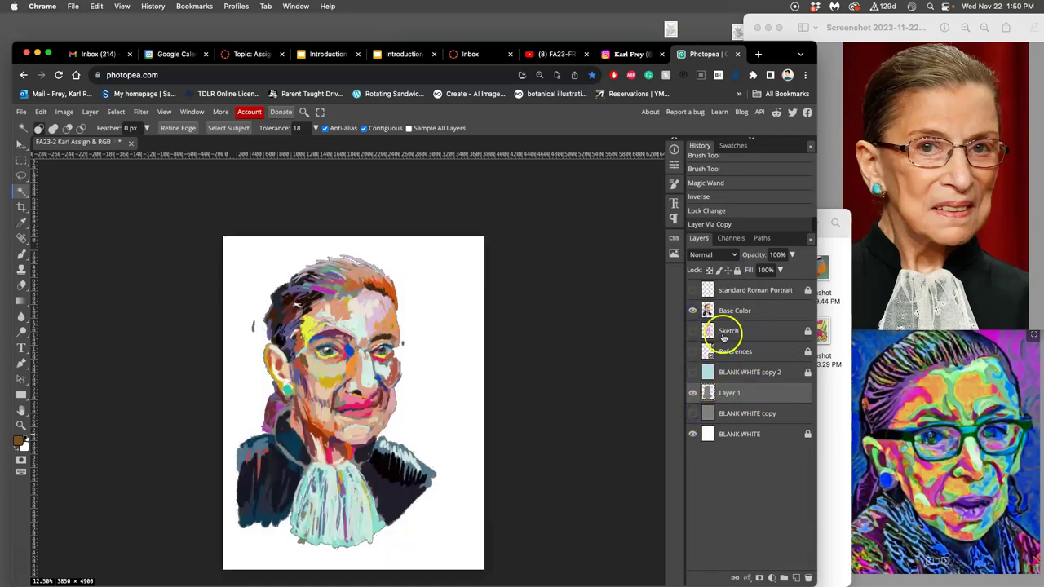
left_click(693, 393)
left_click(694, 393)
left_click(693, 372)
left_click(693, 372)
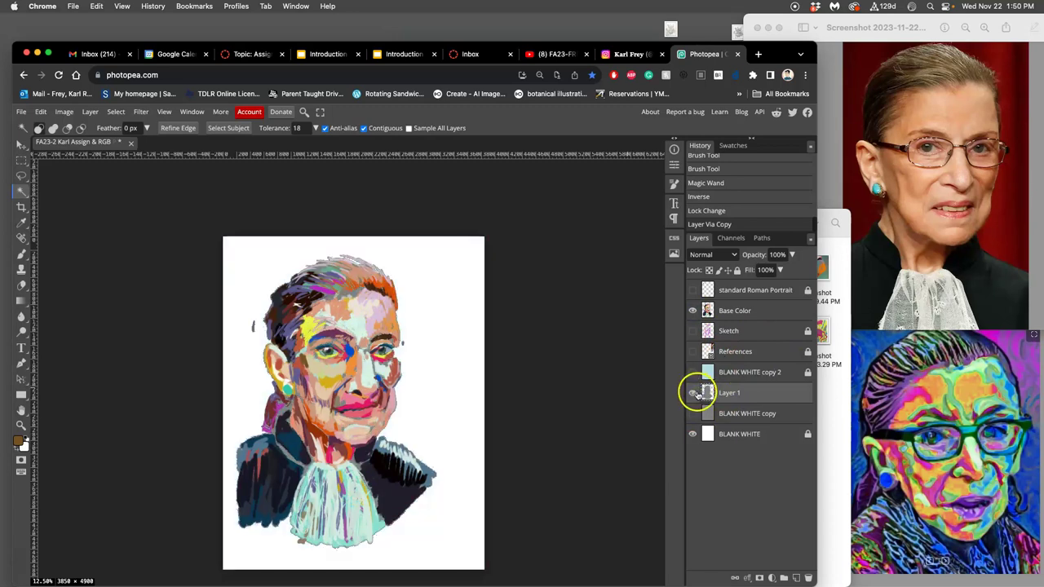
- Move Layer 1 directly beneath Base Color and merge the two layers
left_click_drag(733, 393, 731, 322)
left_click(732, 313)
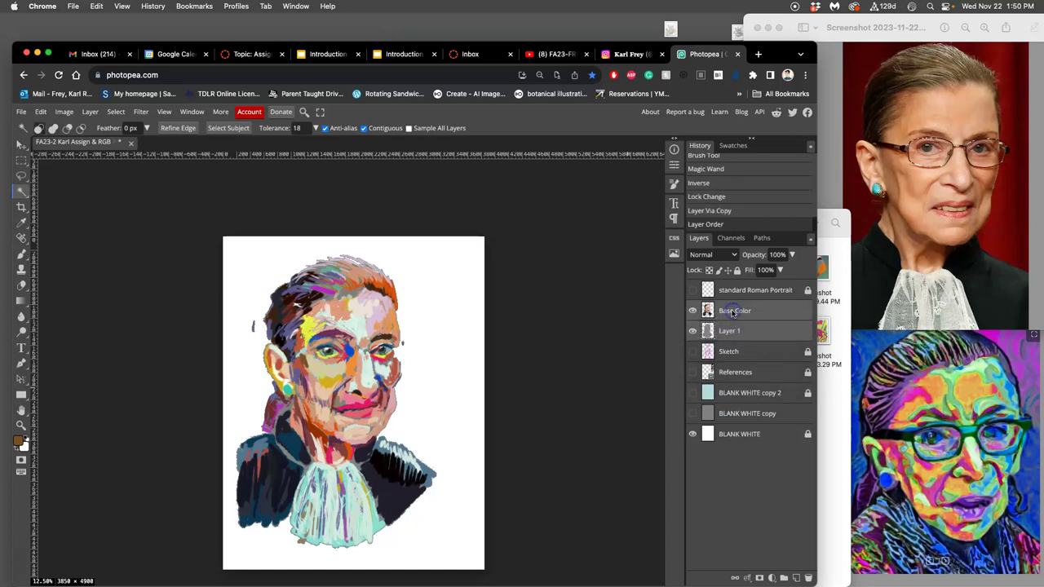
key("super+e")
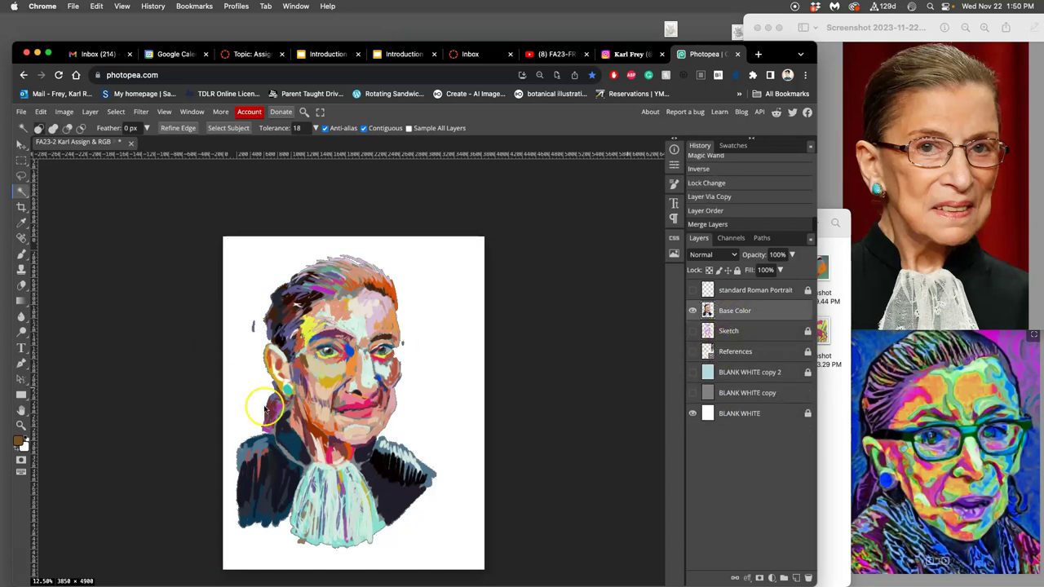
- Inspect the merged portrait for gaps by hiding BLANK WHITE and toggling the Base Color and BLANK WHITE copy 2 layers
left_click(693, 311)
left_click(692, 311)
left_click(692, 413)
left_click(693, 311)
left_click(693, 311)
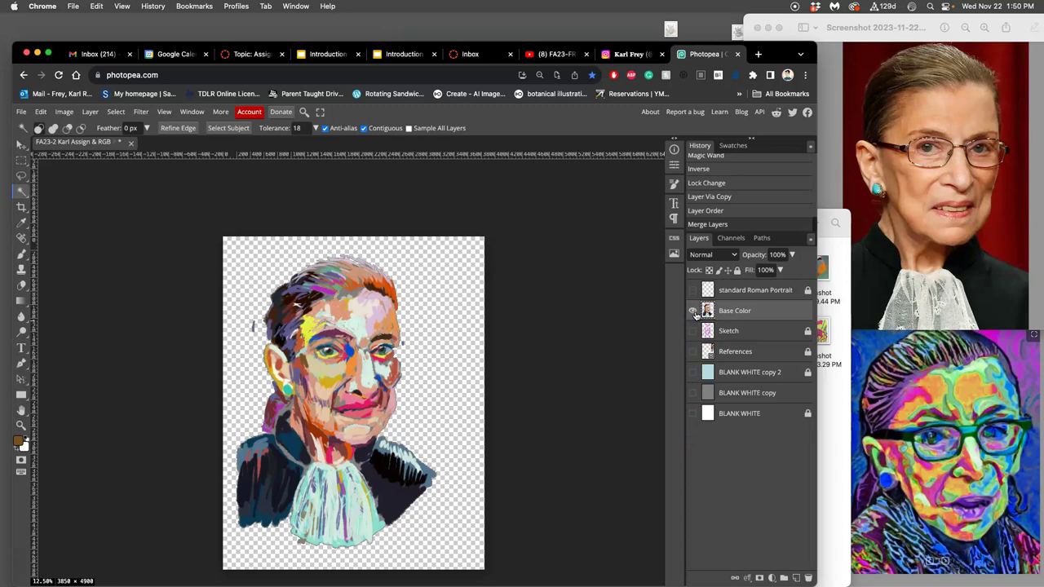
left_click(692, 372)
left_click(693, 372)
- Lock the BLANK WHITE copy layer, show all hidden layers again, and make Base Color the active layer
left_click(724, 393)
left_click(736, 271)
left_click(692, 393)
left_click(692, 372)
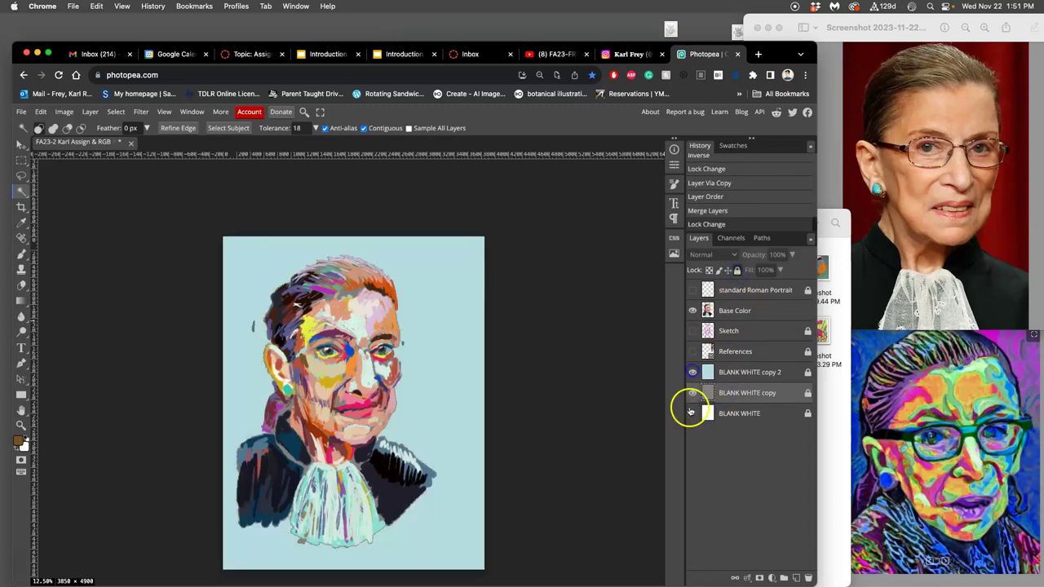
left_click(693, 351)
left_click(693, 332)
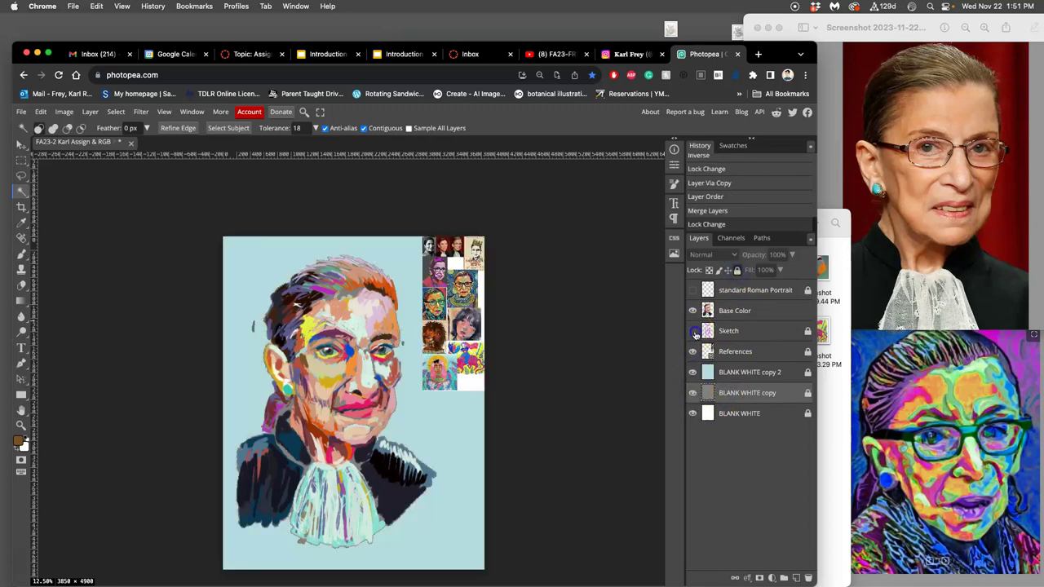
left_click(741, 311)
left_click(693, 290)
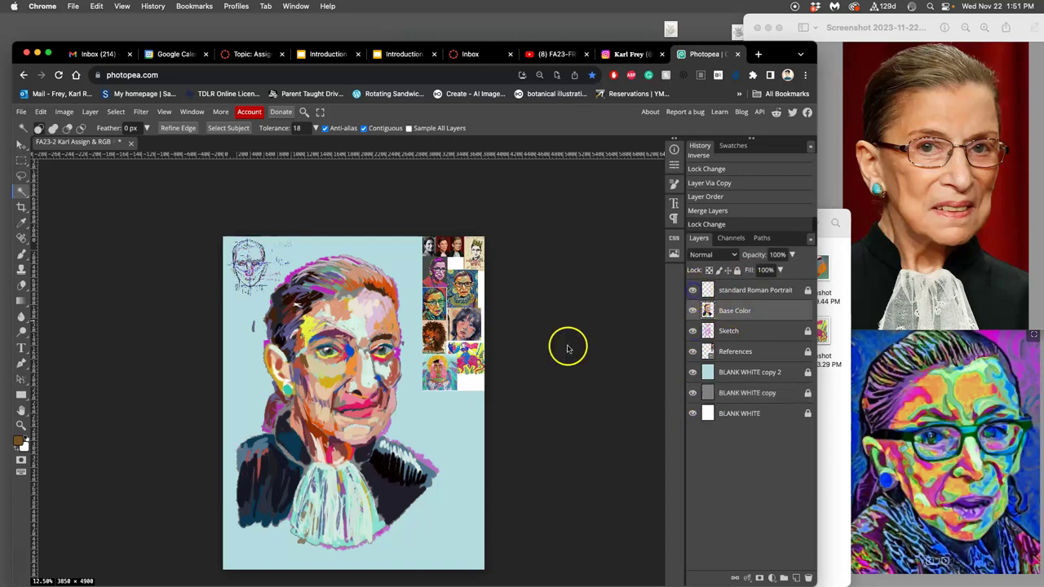
- Duplicate the Base Color layer and hide the original
left_click(757, 317)
key("super+j")
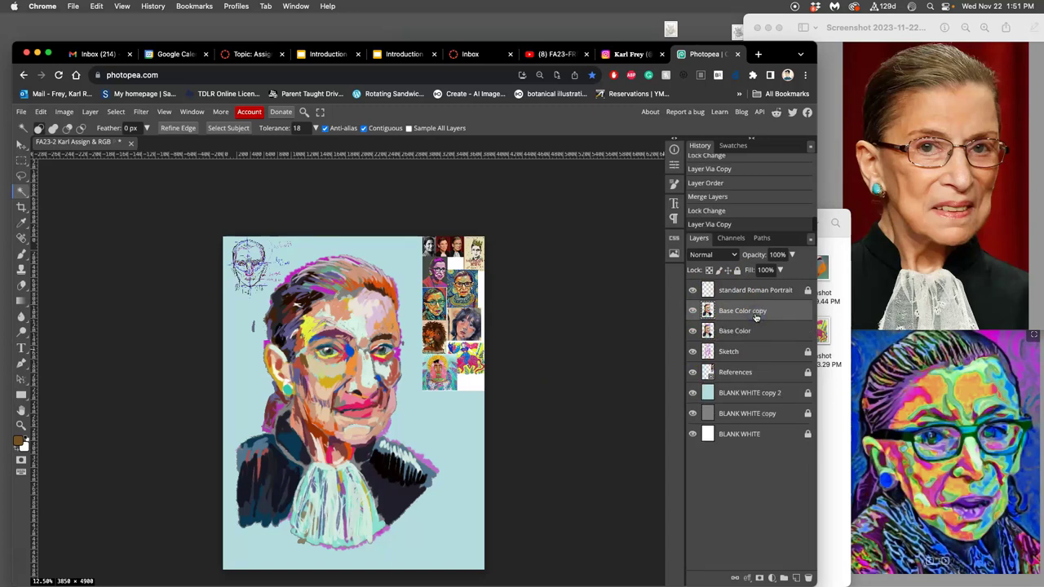
left_click(693, 334)
left_click(692, 332)
left_click(693, 328)
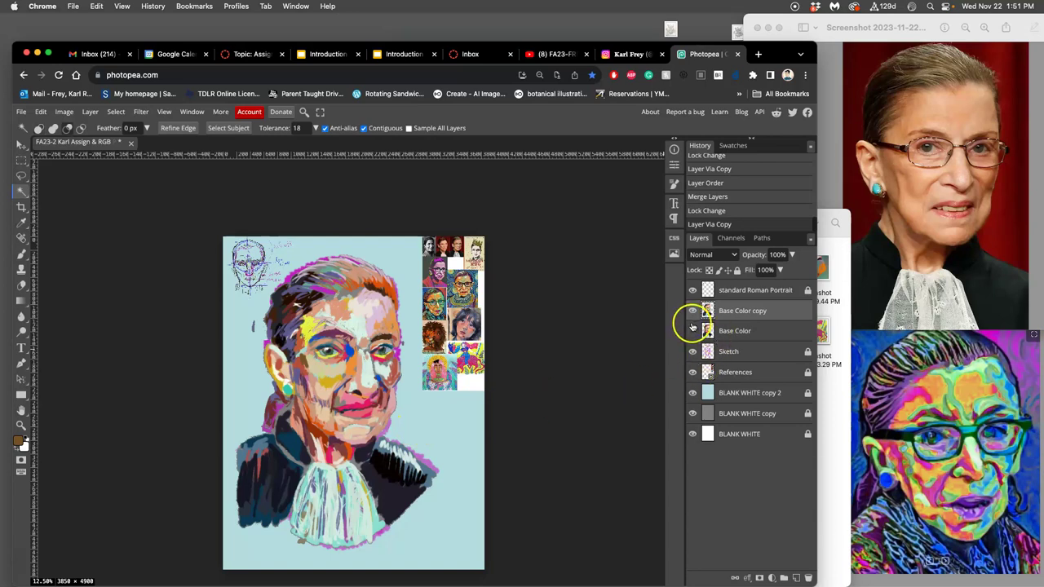
- Start a Warp transform on the Base Color copy layer and nudge the nose area, near temple and far cheek
key("ctrl+alt+t")
right_click(365, 361)
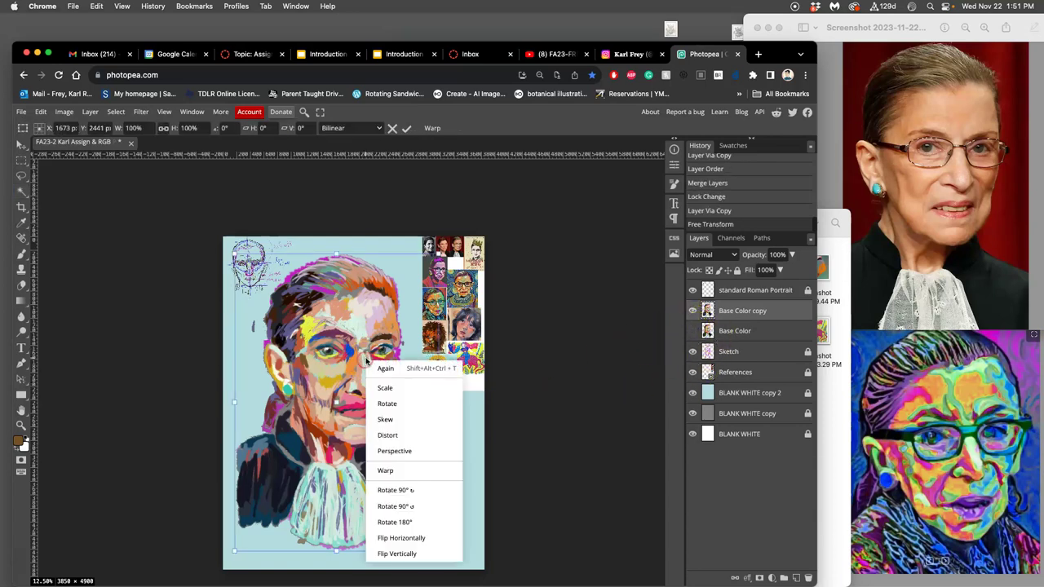
left_click(388, 471)
left_click_drag(395, 398, 398, 367)
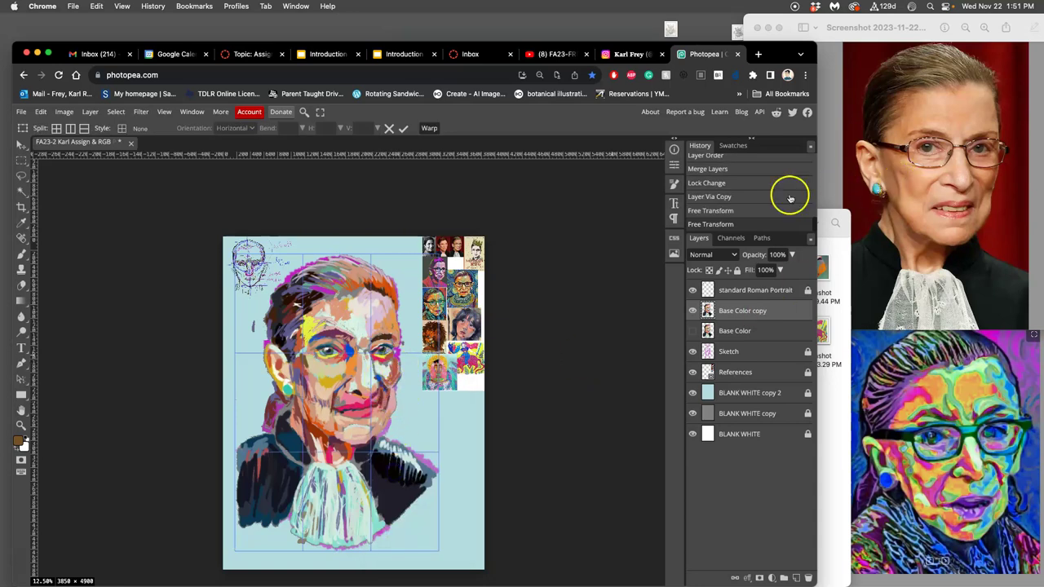
key("super+plus")
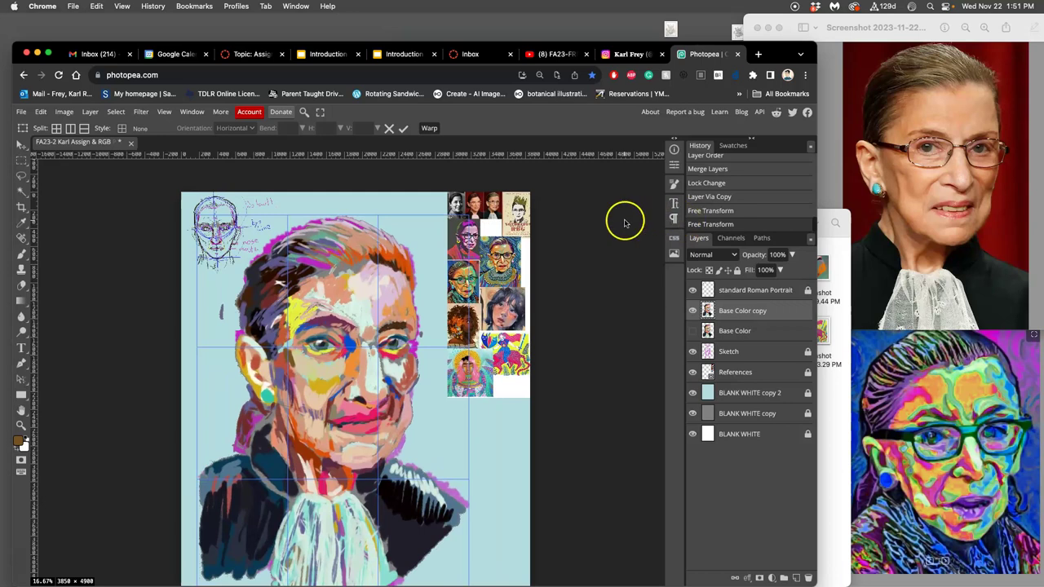
scroll(625, 221, "left", 2)
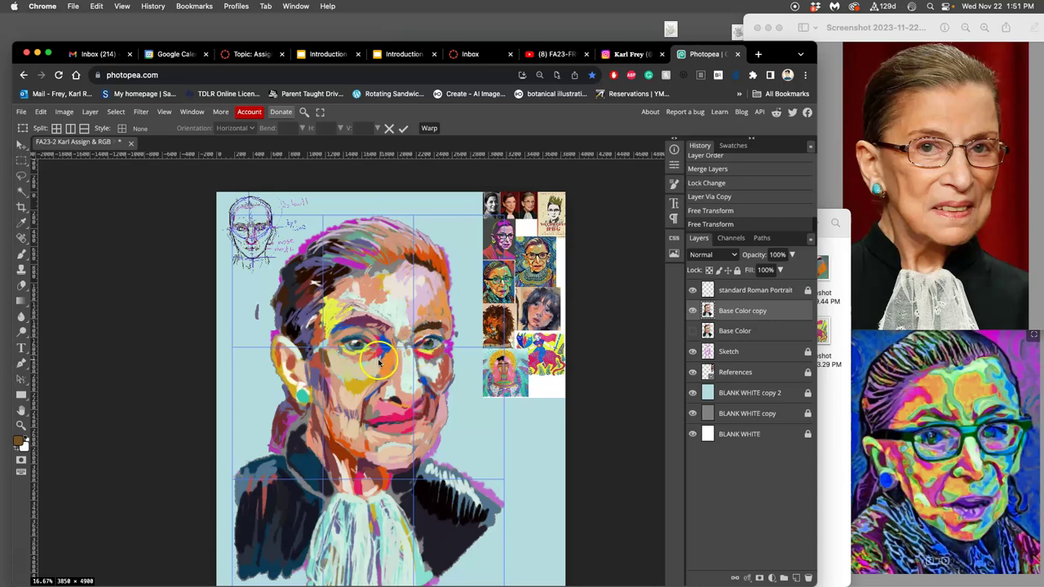
left_click_drag(375, 364, 376, 367)
left_click_drag(323, 346, 319, 343)
left_click_drag(448, 333, 453, 395)
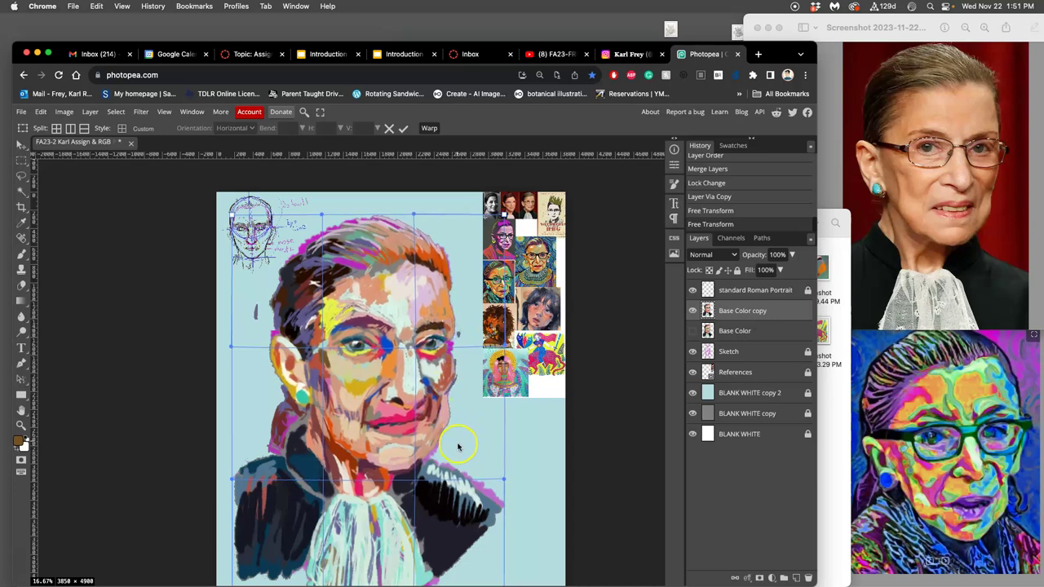
- Warp the far side of the portrait, pulling the forehead and hair slightly outward and the jaw and shoulder inward
left_click_drag(454, 460, 482, 375)
left_click_drag(477, 287, 479, 281)
left_click(483, 359)
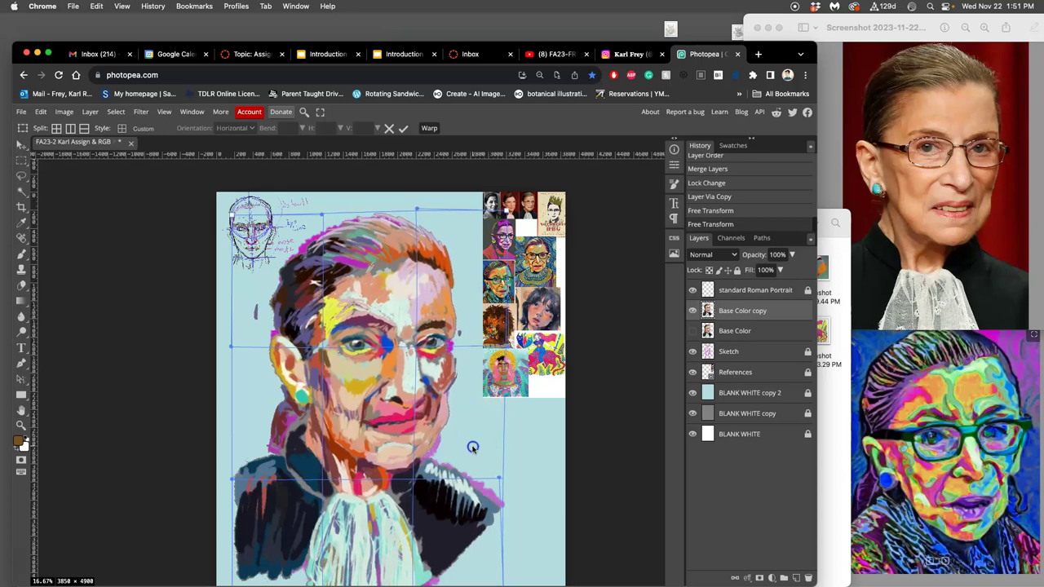
left_click_drag(472, 447, 471, 448)
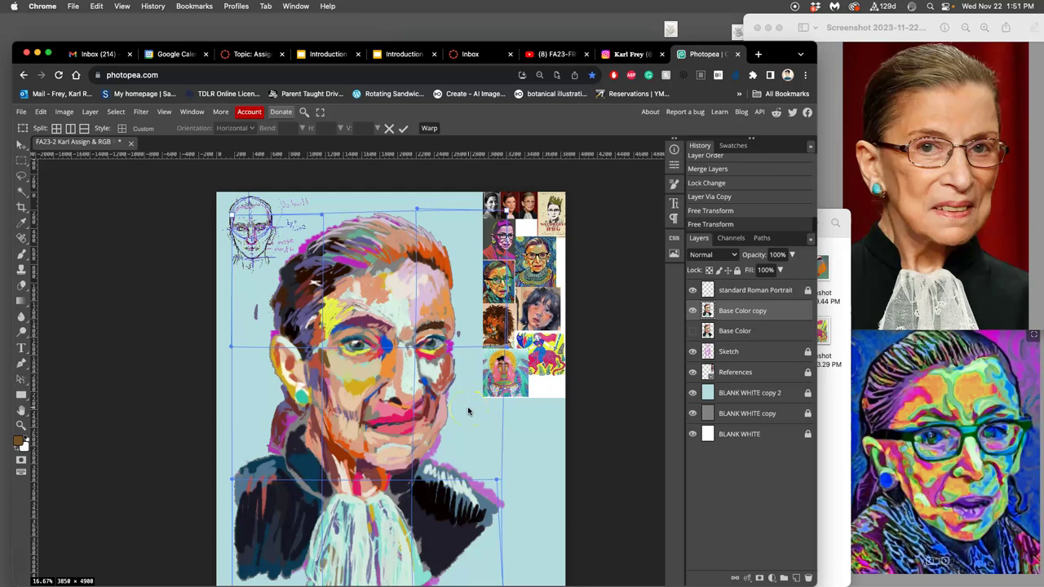
scroll(462, 415, "down", 1)
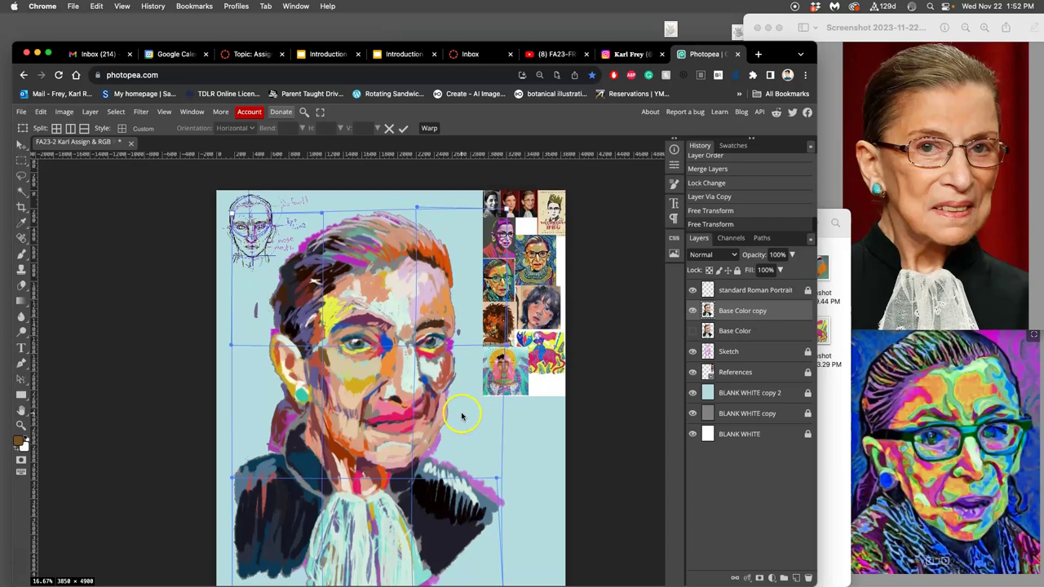
left_click_drag(443, 473, 443, 473)
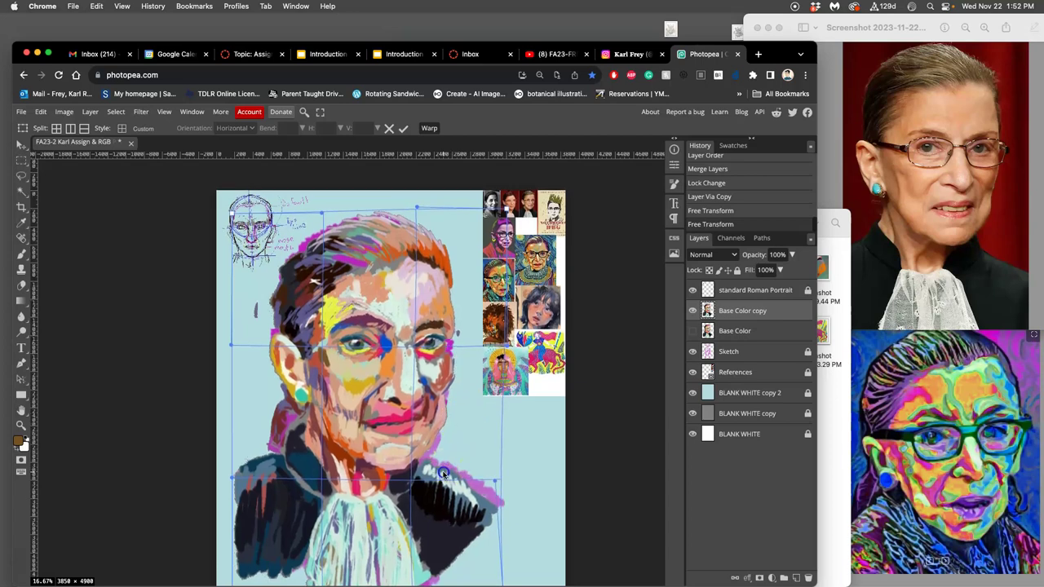